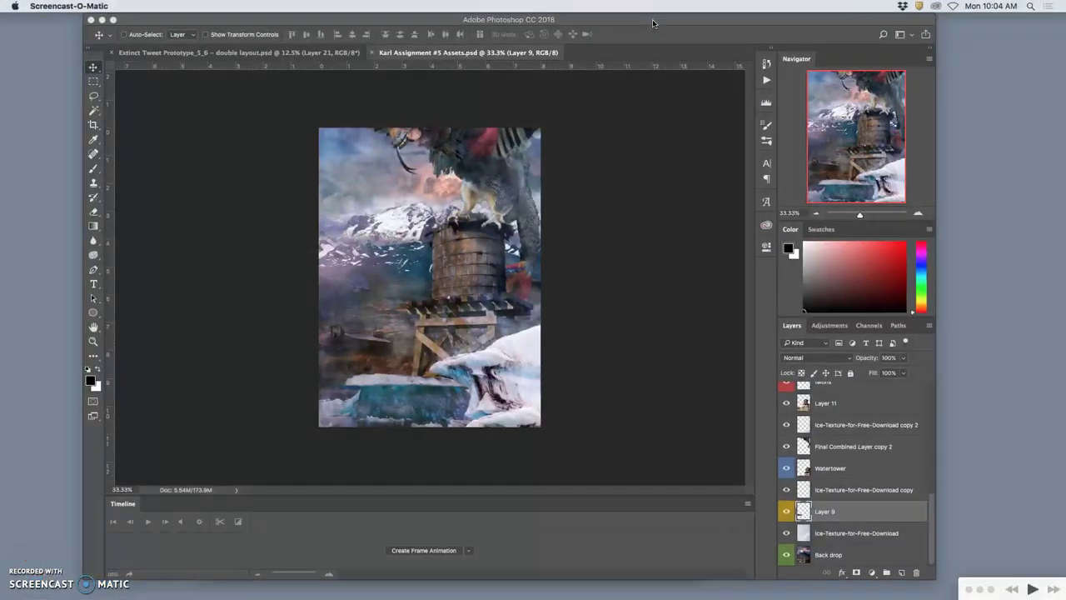
Bring up the Finder window, browse back to Assignment 5, and open Assign 5 Assets over Photoshop.
key(ctrl+Up)
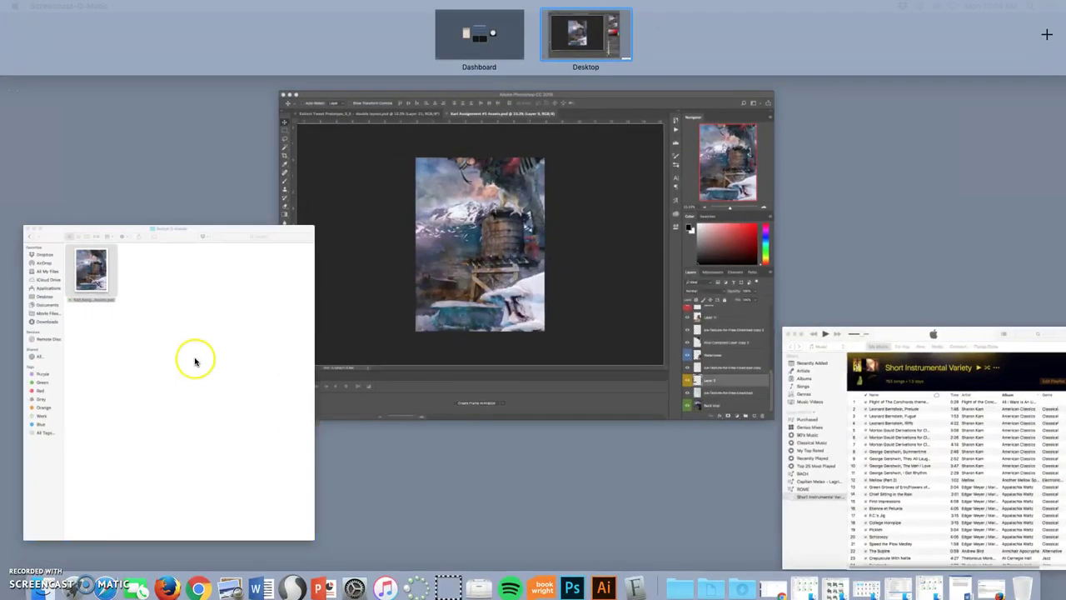
click(195, 357)
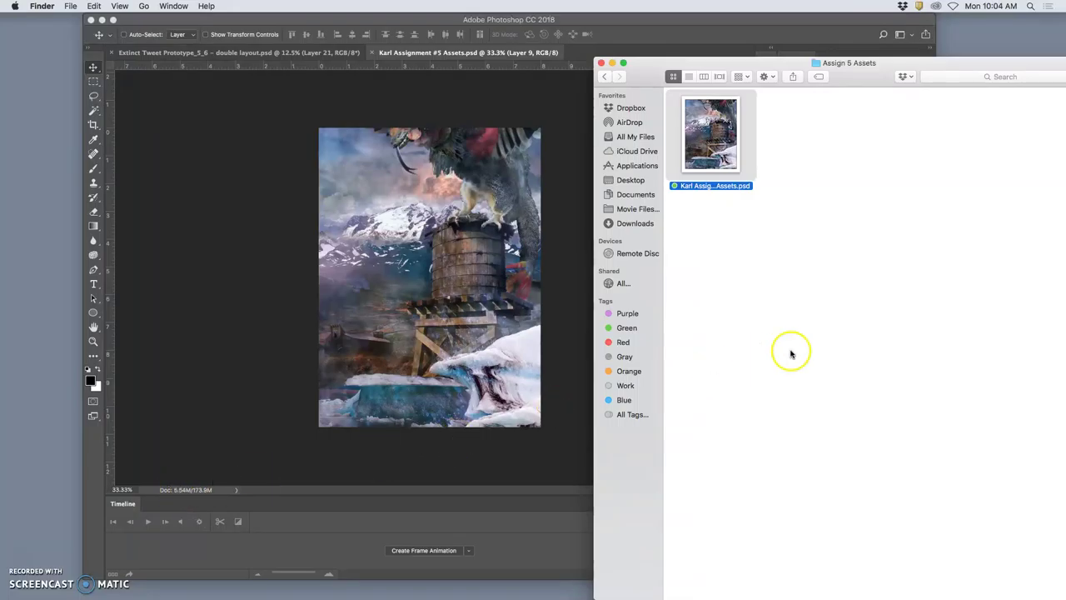
click(849, 322)
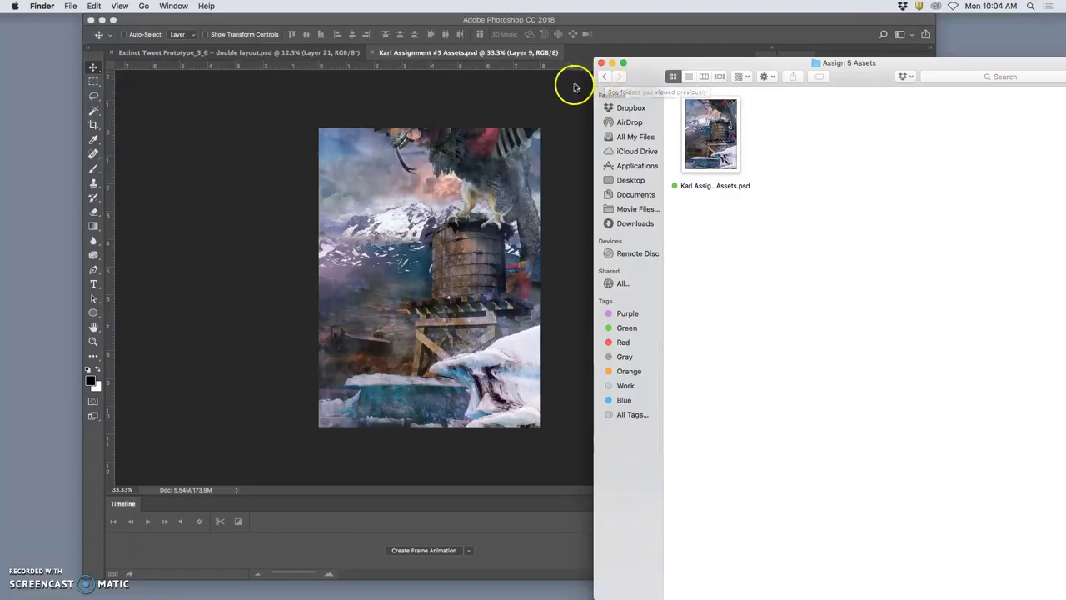
click(606, 78)
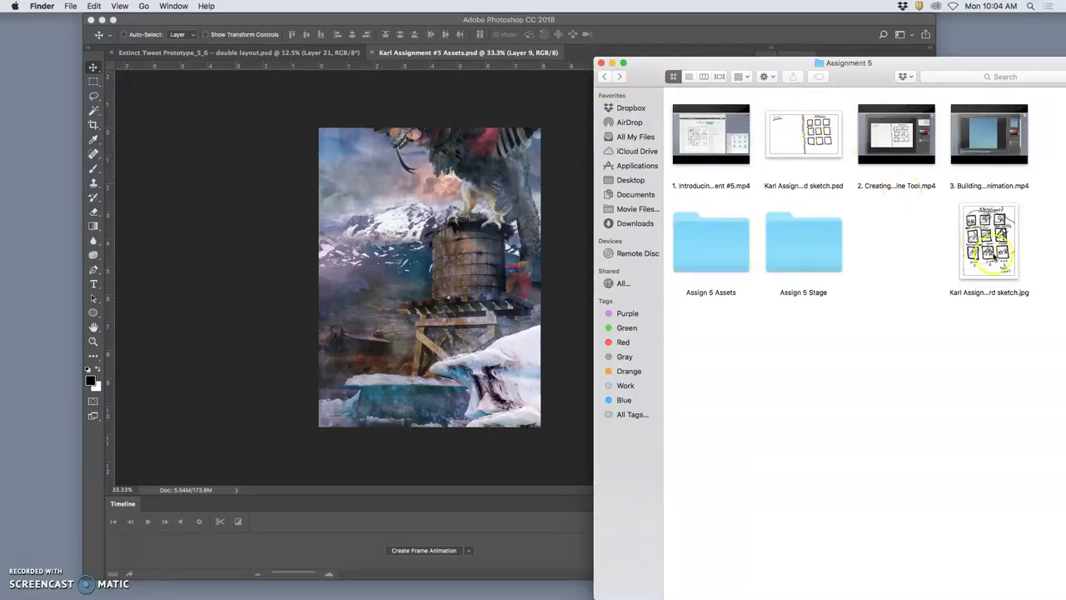
double_click(815, 264)
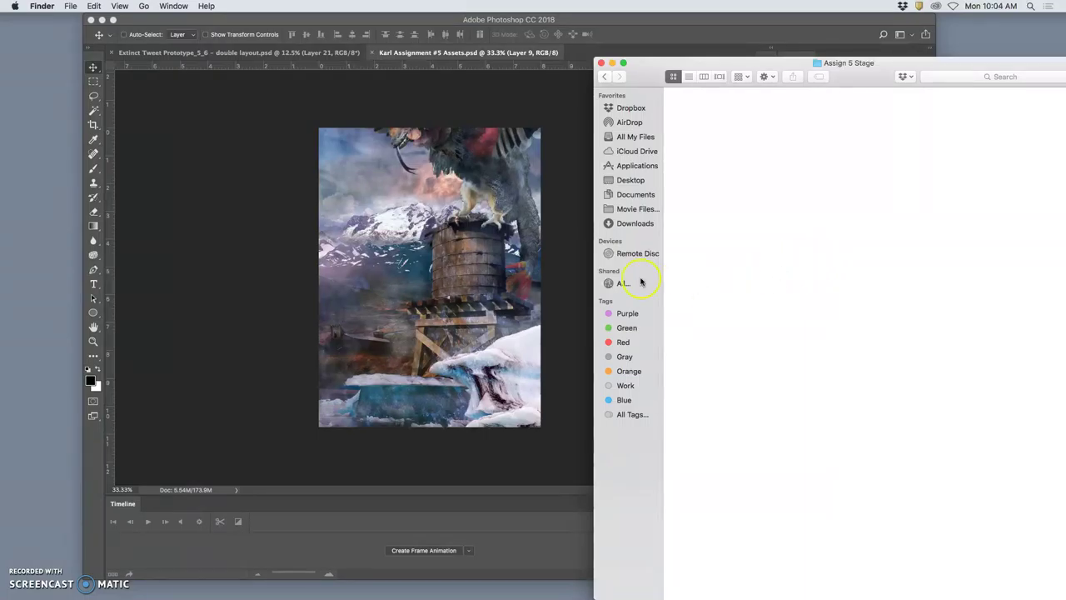
click(605, 78)
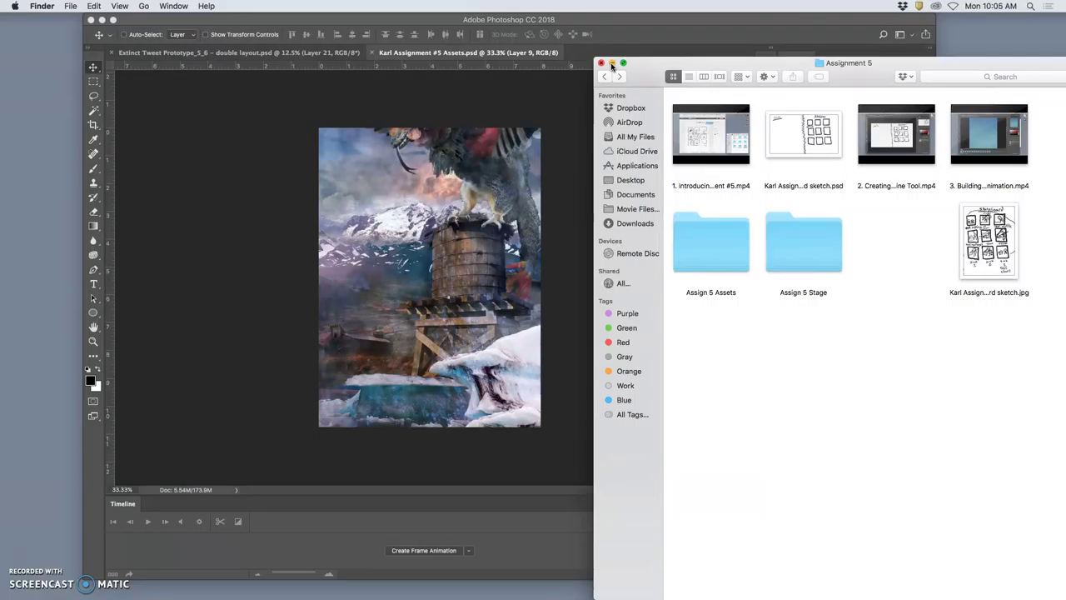
drag(671, 63, 654, 151)
double_click(690, 337)
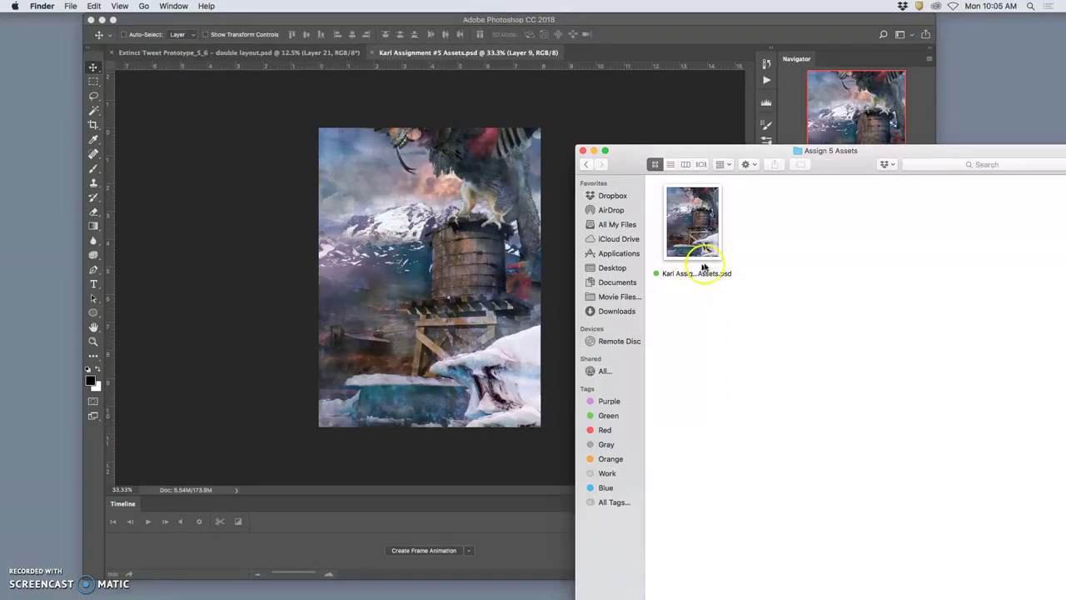
Compare the foreground ice layer on and off, then nudge it lower on the canvas.
click(645, 124)
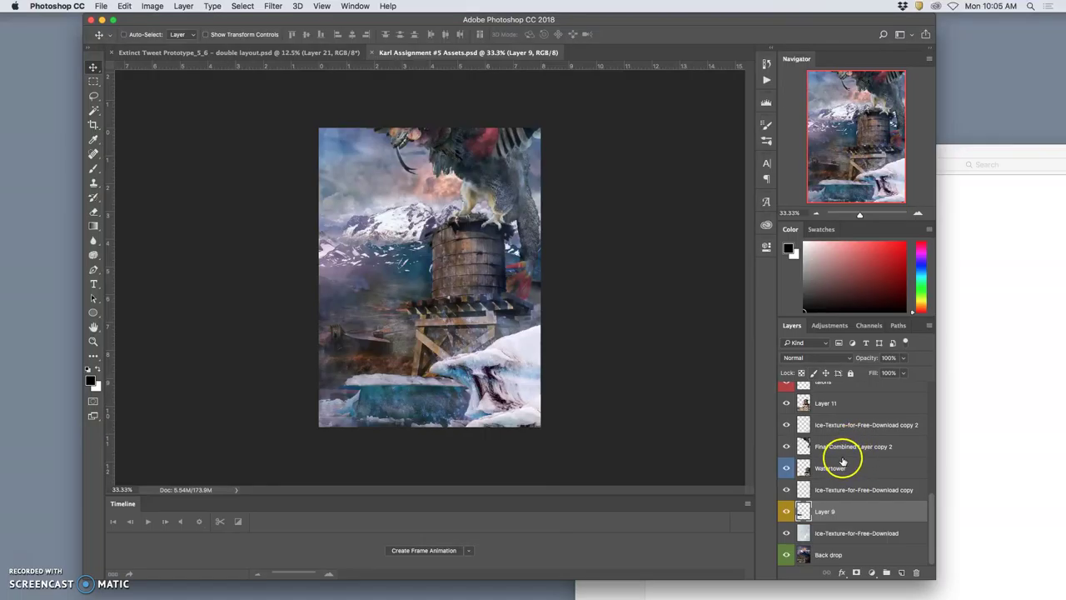
scroll(849, 453, up, 10)
click(787, 393)
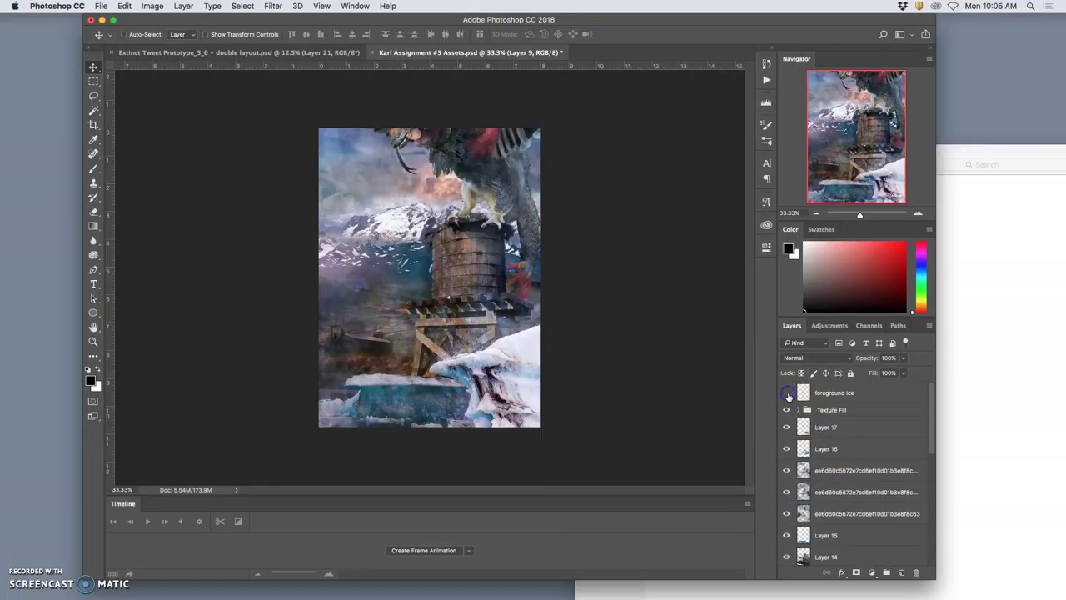
click(786, 393)
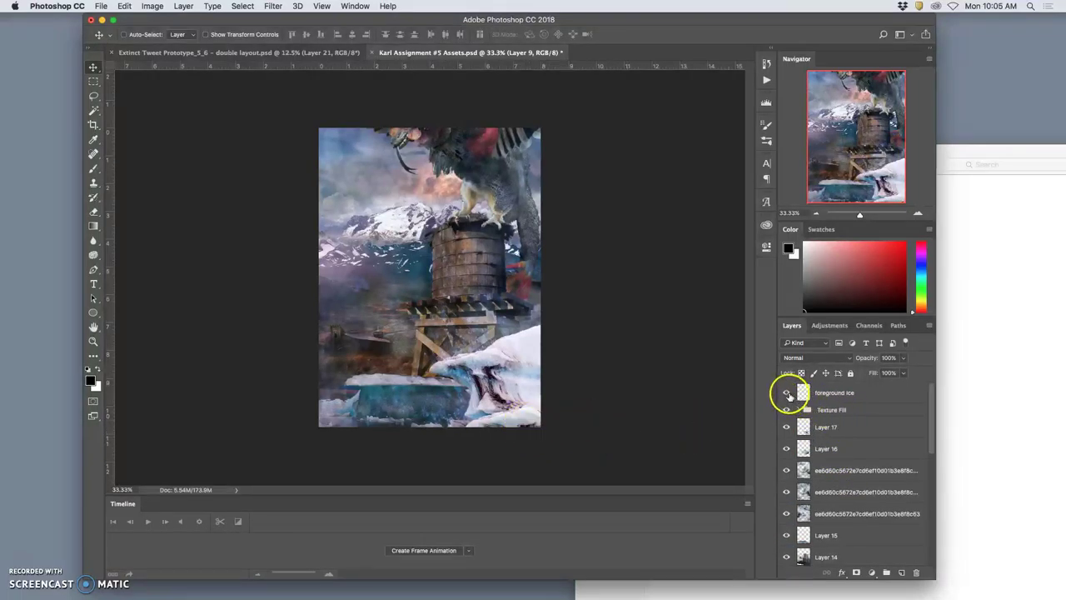
click(787, 392)
click(787, 392)
click(830, 397)
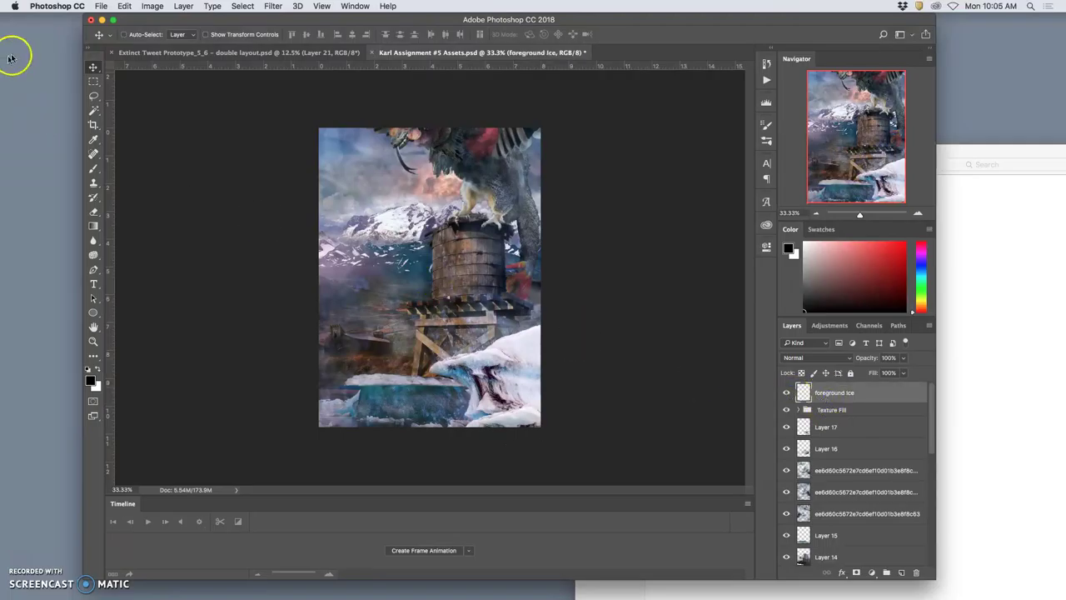
drag(516, 428, 534, 415)
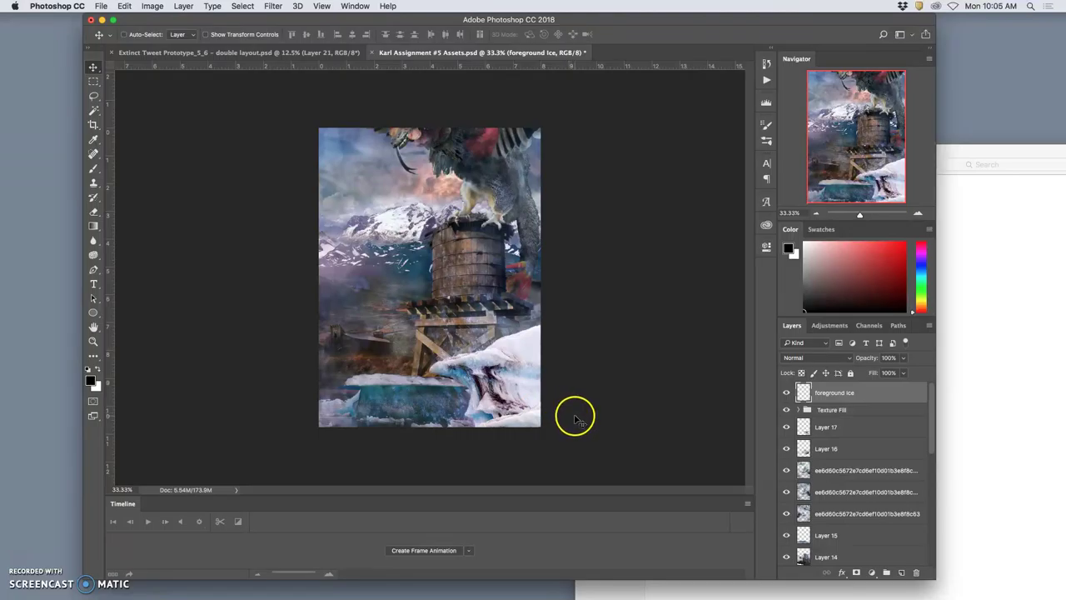
Compare the ice with and without the Texture Fill group, leaving the group hidden.
click(787, 411)
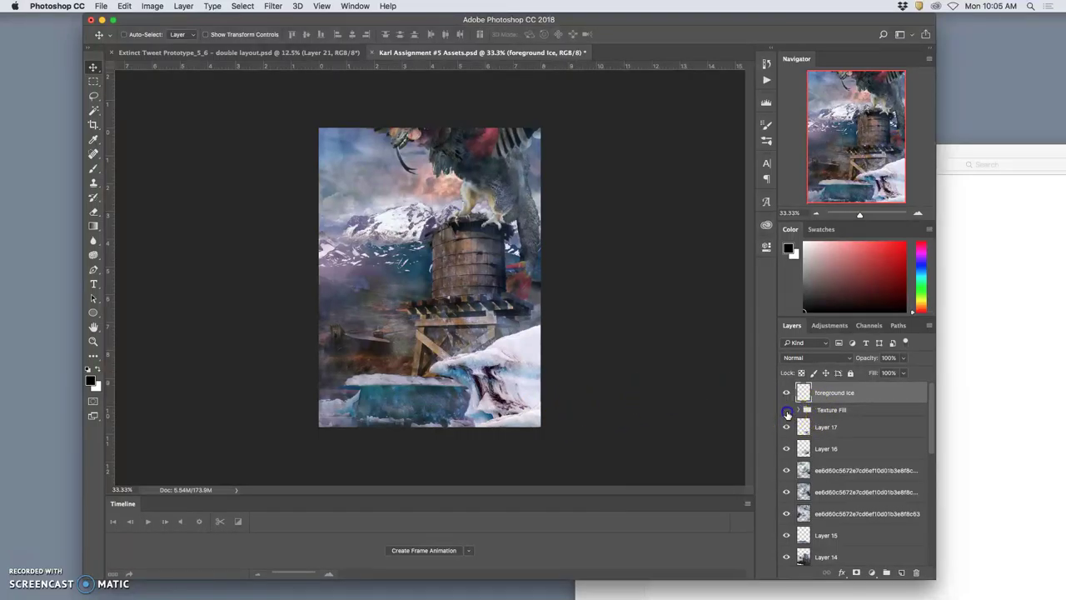
click(787, 411)
click(787, 411)
click(787, 411)
click(787, 411)
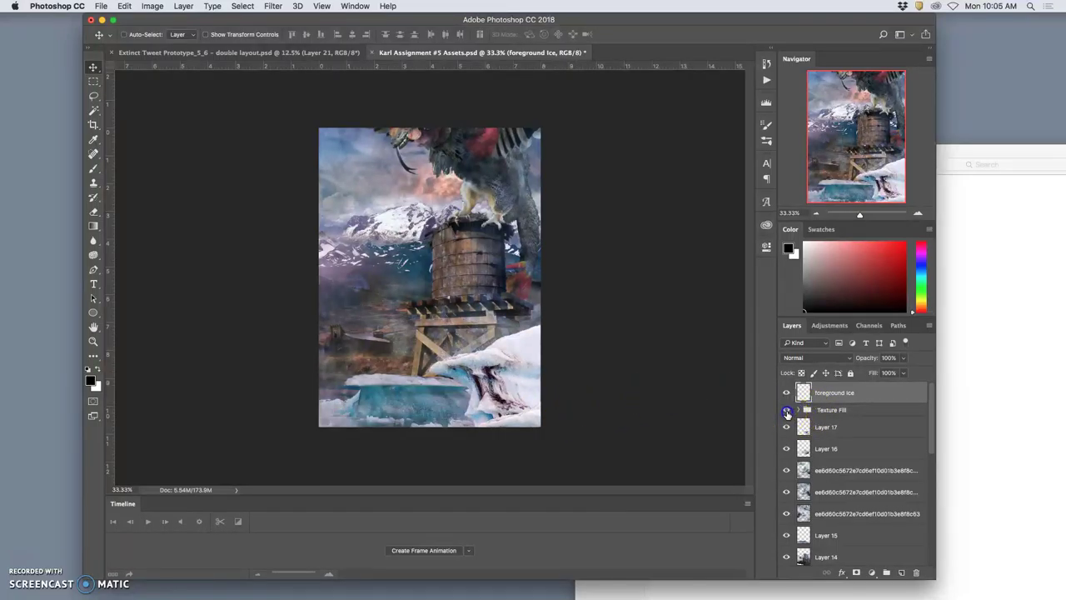
click(787, 411)
click(786, 411)
click(787, 411)
click(787, 411)
click(787, 411)
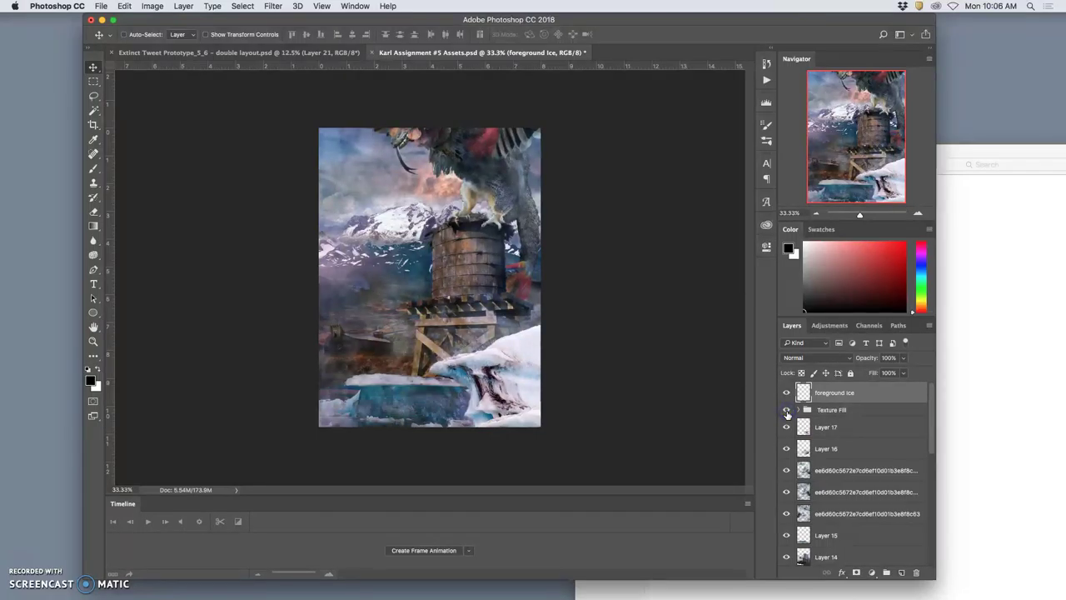
click(787, 412)
Delete the Texture Fill group and compare the ice with Layer 17 on and off.
click(824, 411)
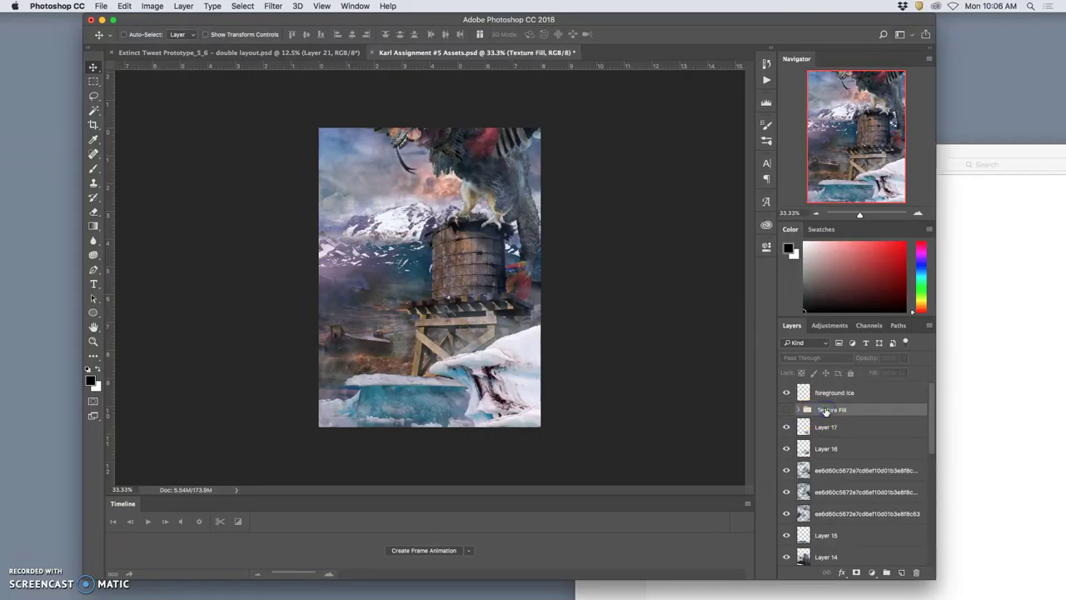
key(Delete)
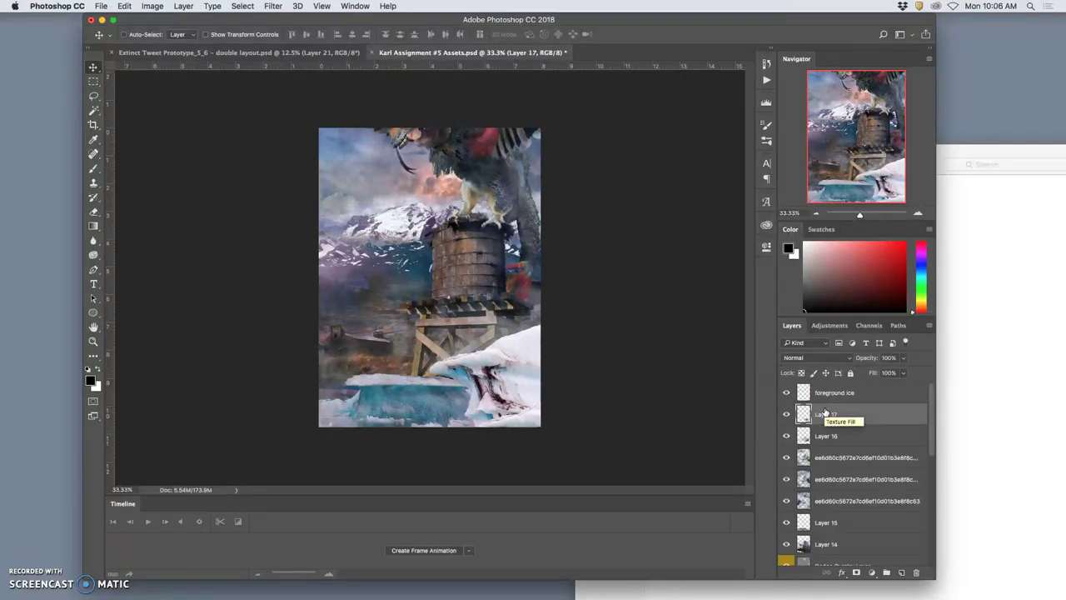
click(787, 414)
click(787, 414)
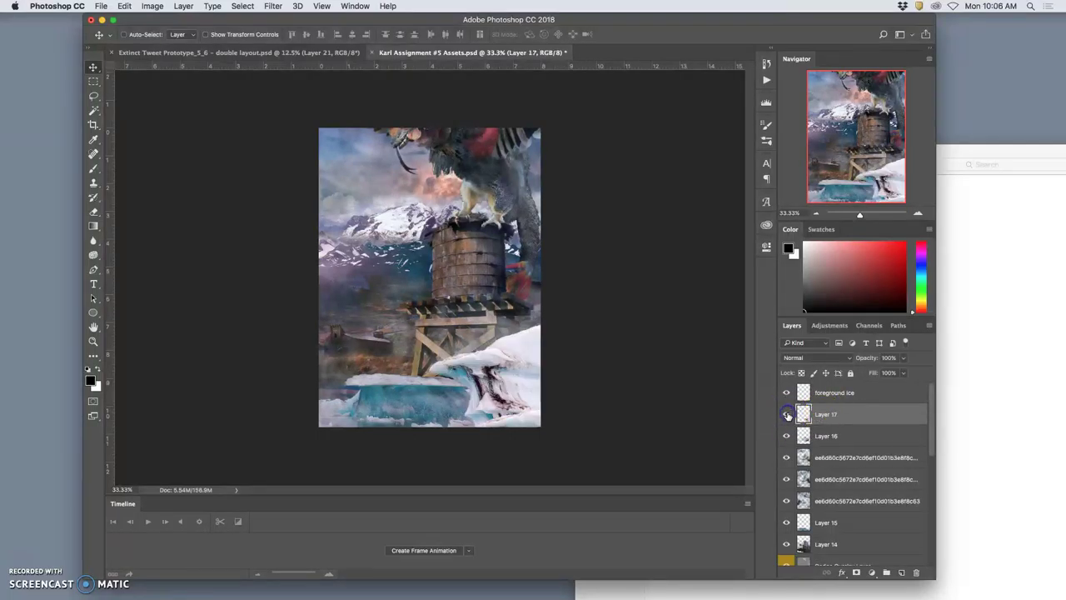
click(787, 414)
click(786, 413)
click(787, 414)
click(787, 413)
Check Layer 16 and the three ee6d60 texture layers on the tower, leaving all visible.
click(786, 436)
click(785, 436)
click(785, 435)
click(786, 435)
click(785, 435)
click(785, 436)
click(786, 457)
click(786, 458)
click(786, 478)
click(786, 478)
click(785, 500)
click(785, 501)
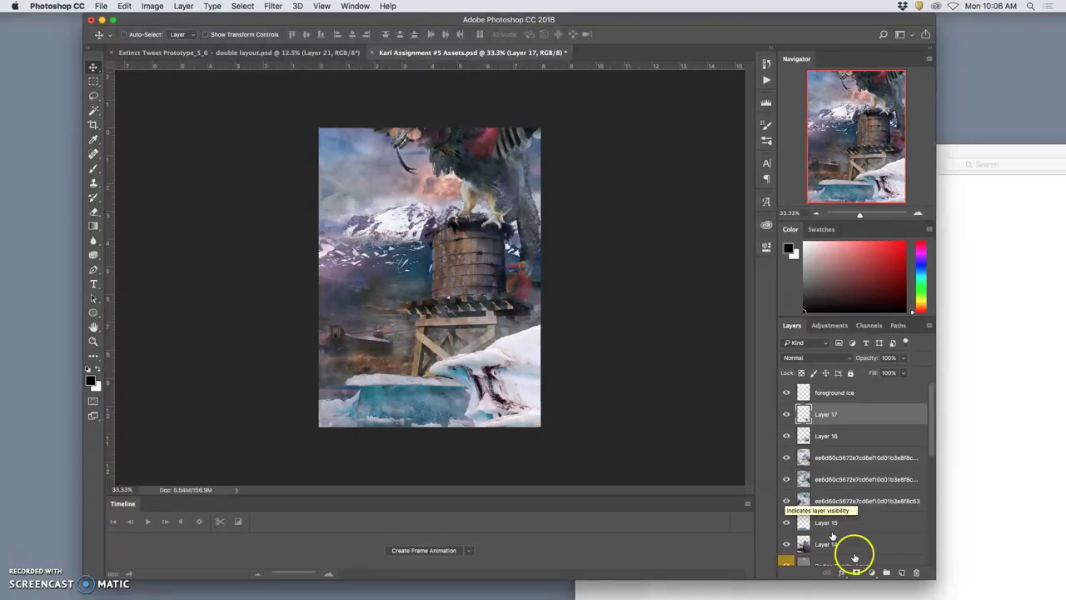
Lower the soft-light ee6d60 texture copy layer to 10% opacity.
click(821, 480)
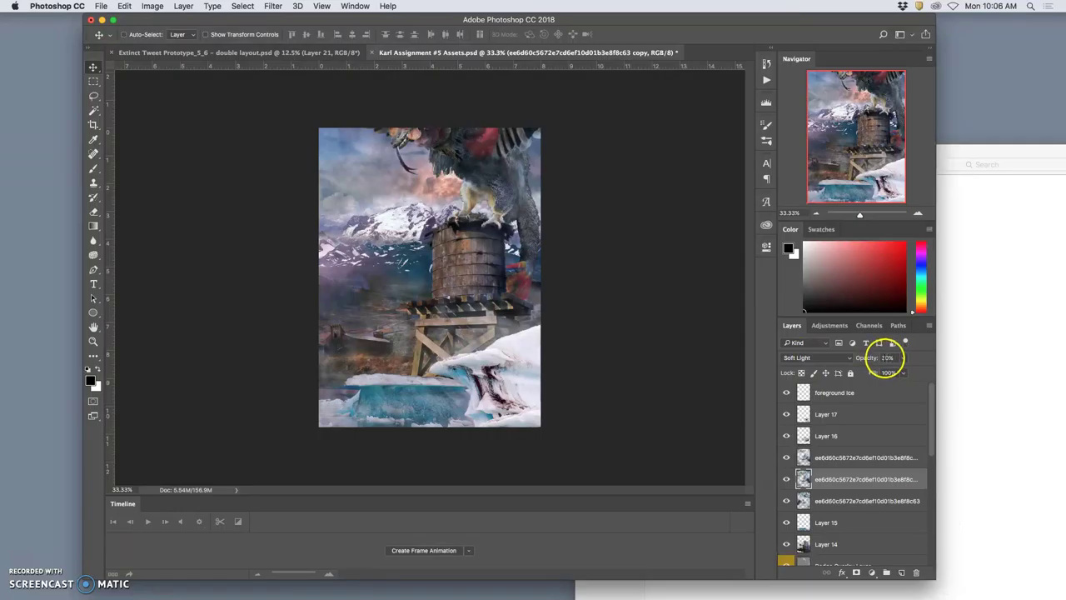
key(1)
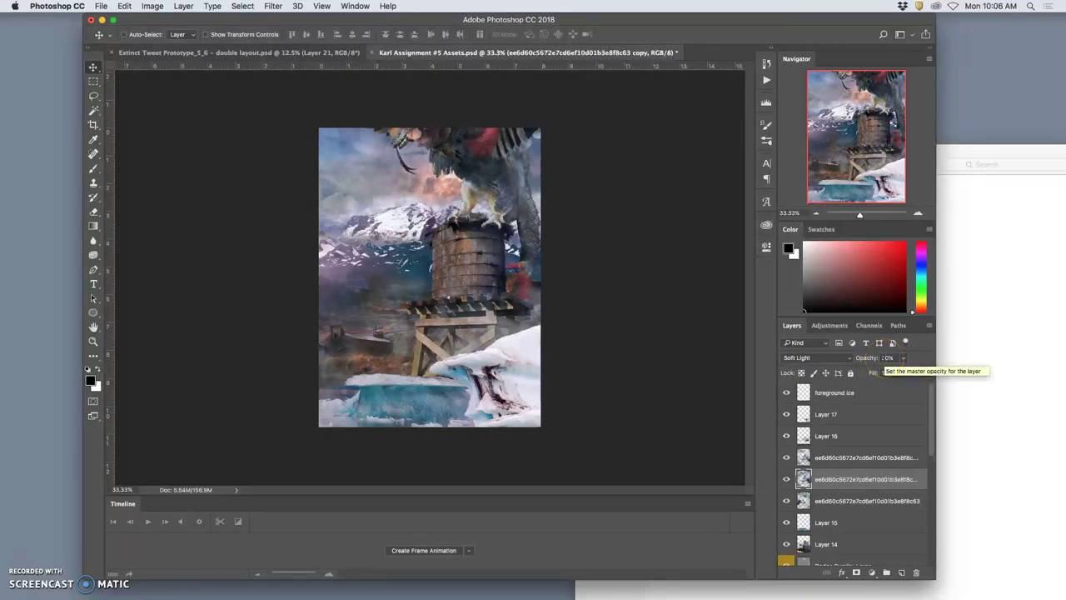
click(863, 458)
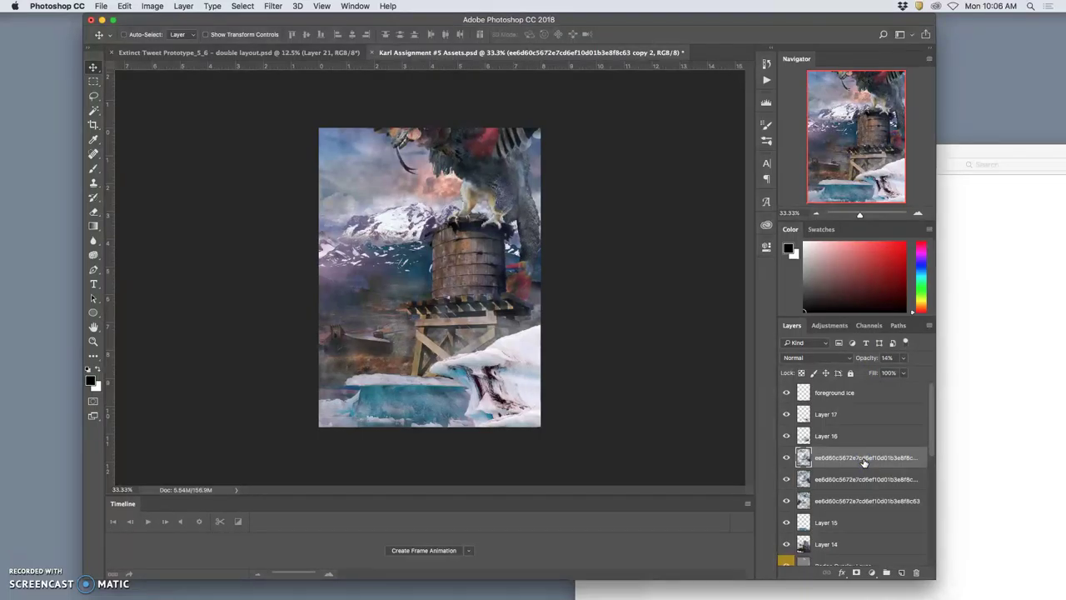
click(847, 501)
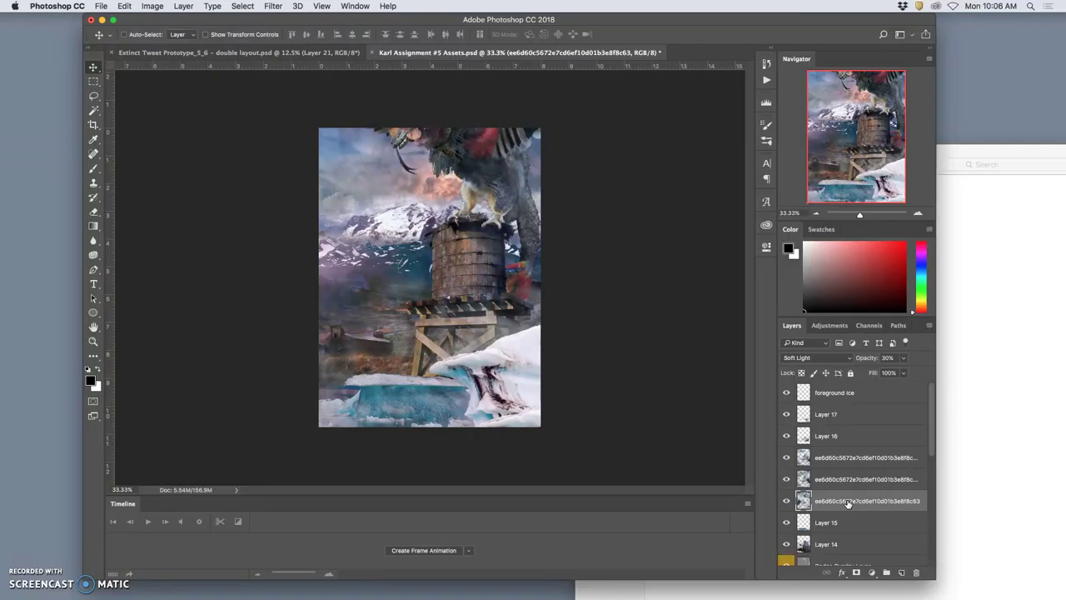
Check Layer 15's effect on the bottom ice, leaving it visible.
click(853, 518)
click(786, 523)
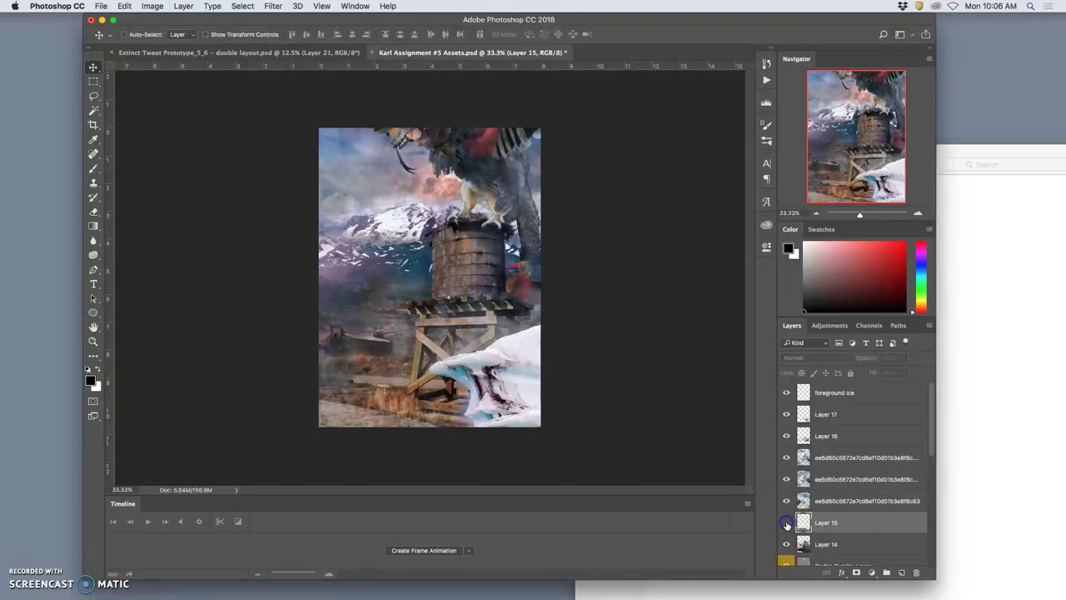
click(786, 523)
click(786, 523)
click(786, 523)
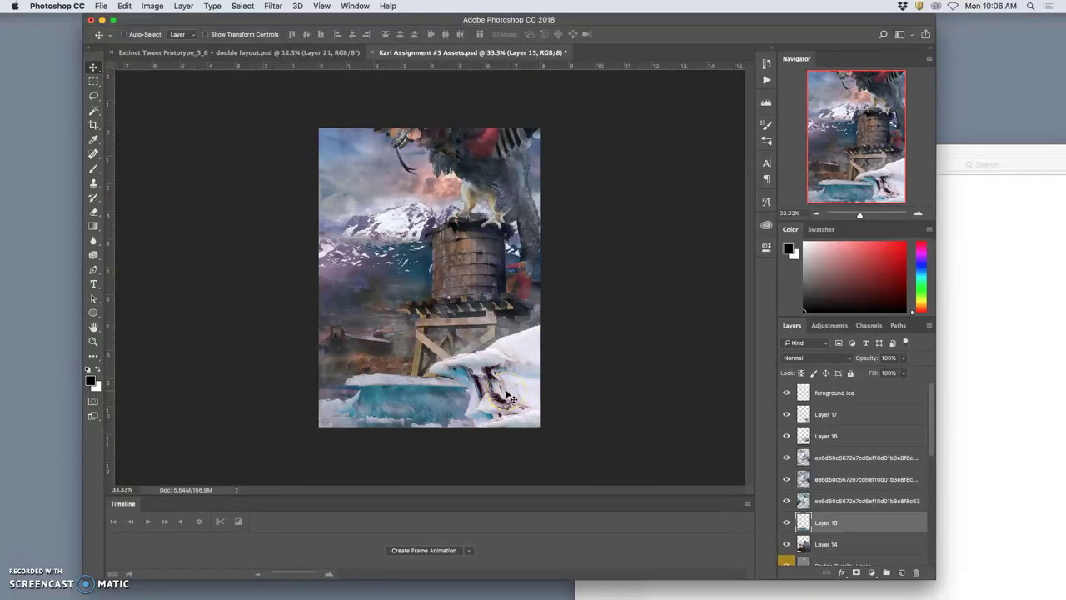
Check Layer 14's contribution to the middle area, leaving it visible.
scroll(805, 468, down, 3)
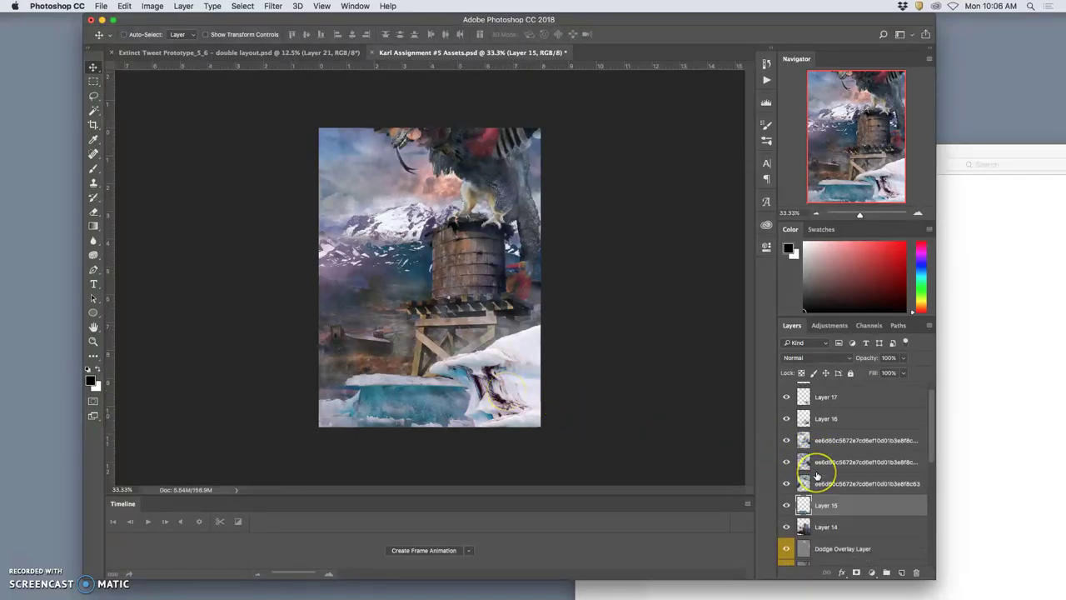
click(786, 483)
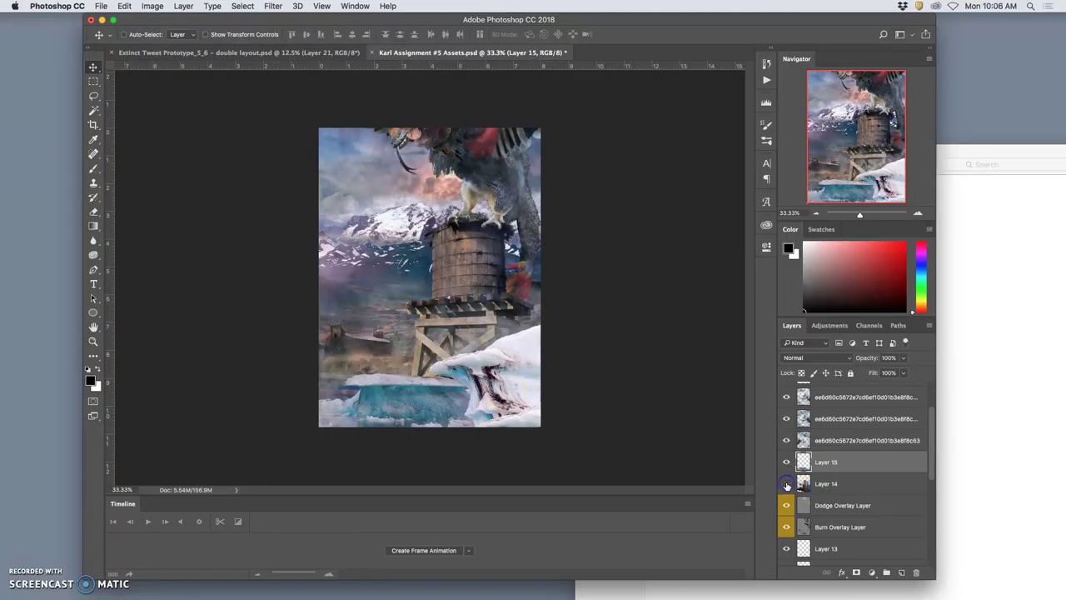
click(786, 483)
click(787, 483)
click(786, 483)
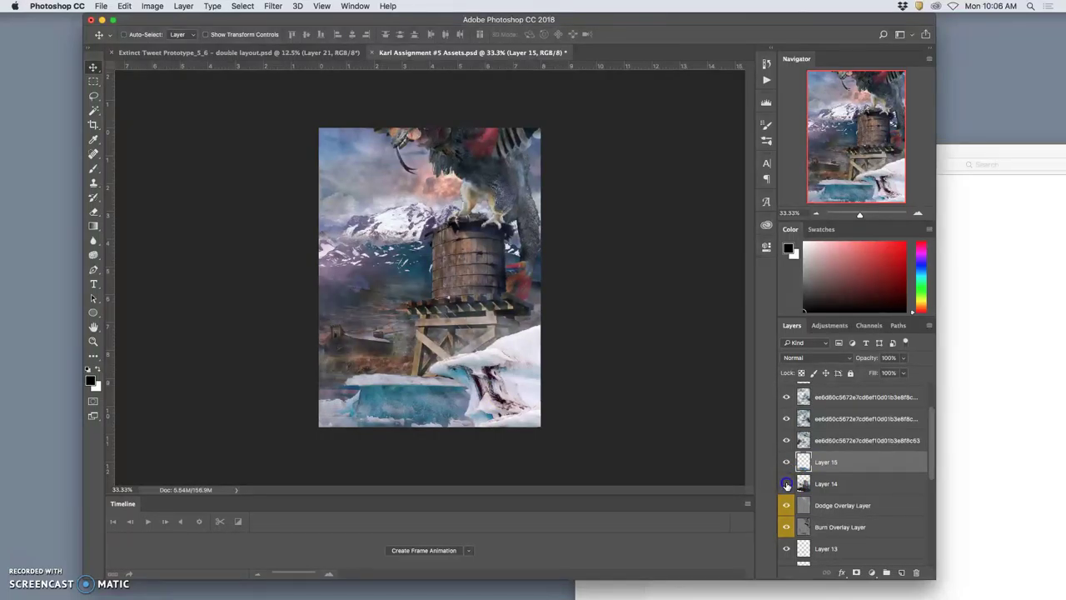
click(786, 482)
click(786, 483)
Tag Layer 14 with the blue colour label and confirm its effect on the image.
right_click(787, 484)
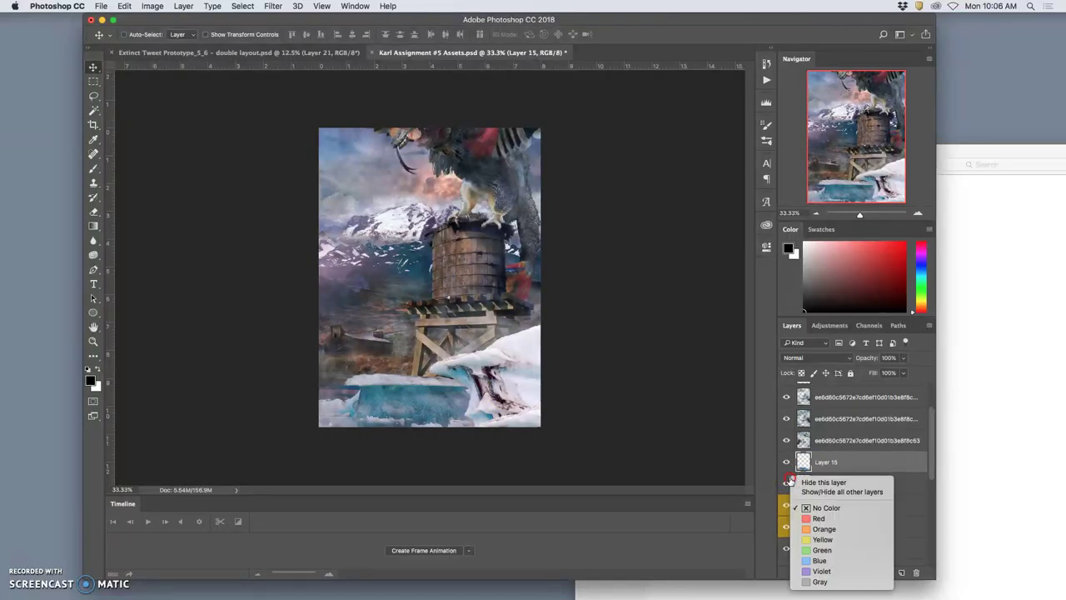
click(814, 560)
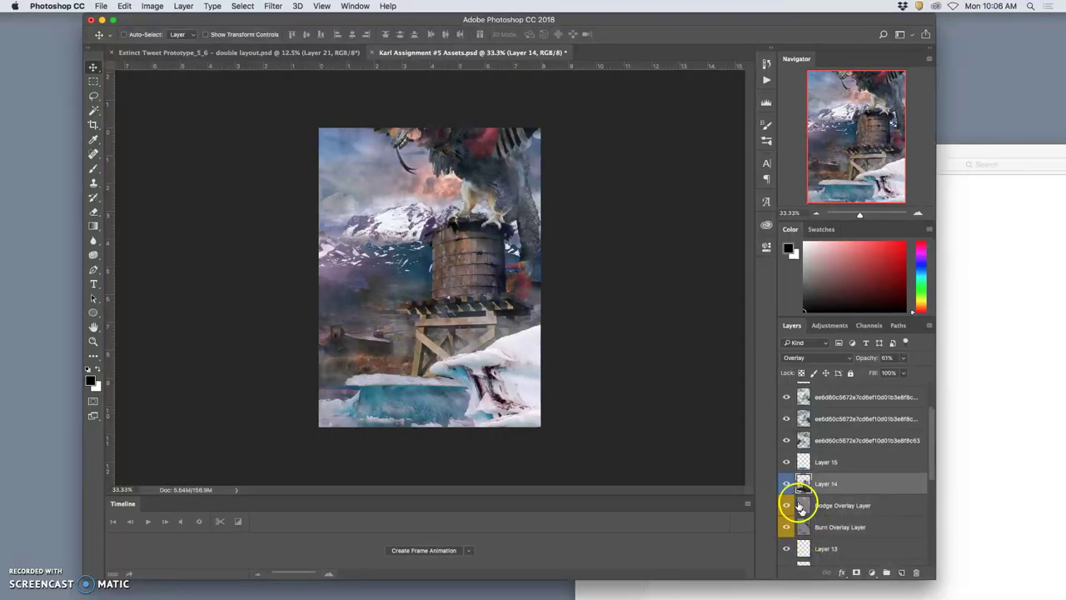
click(786, 484)
click(786, 484)
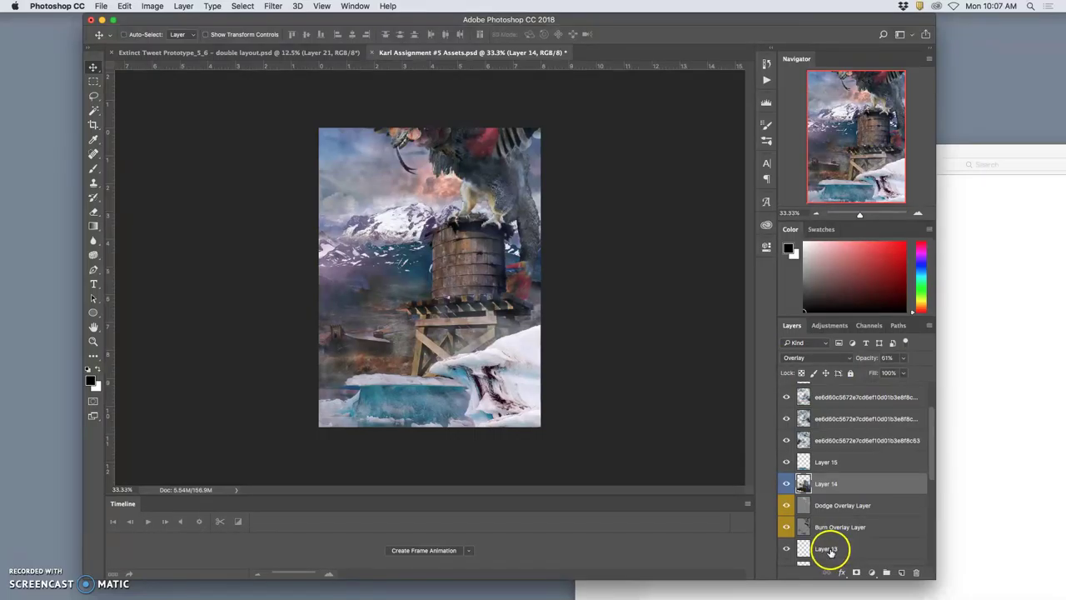
Compare the image with the Dodge and Burn Overlay layers toggled, keeping them visible.
click(786, 506)
click(788, 527)
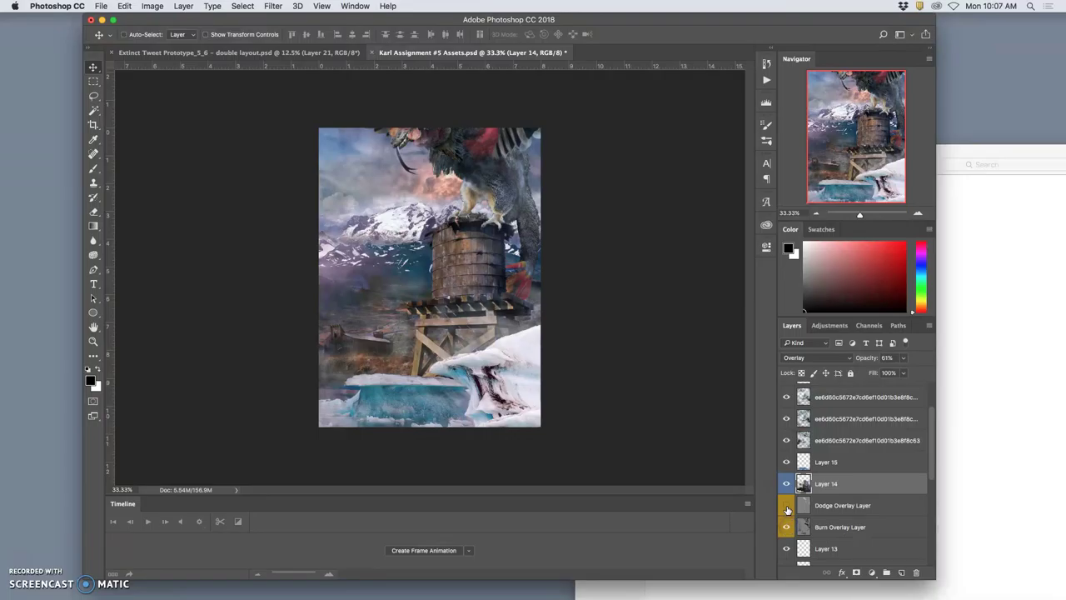
click(787, 507)
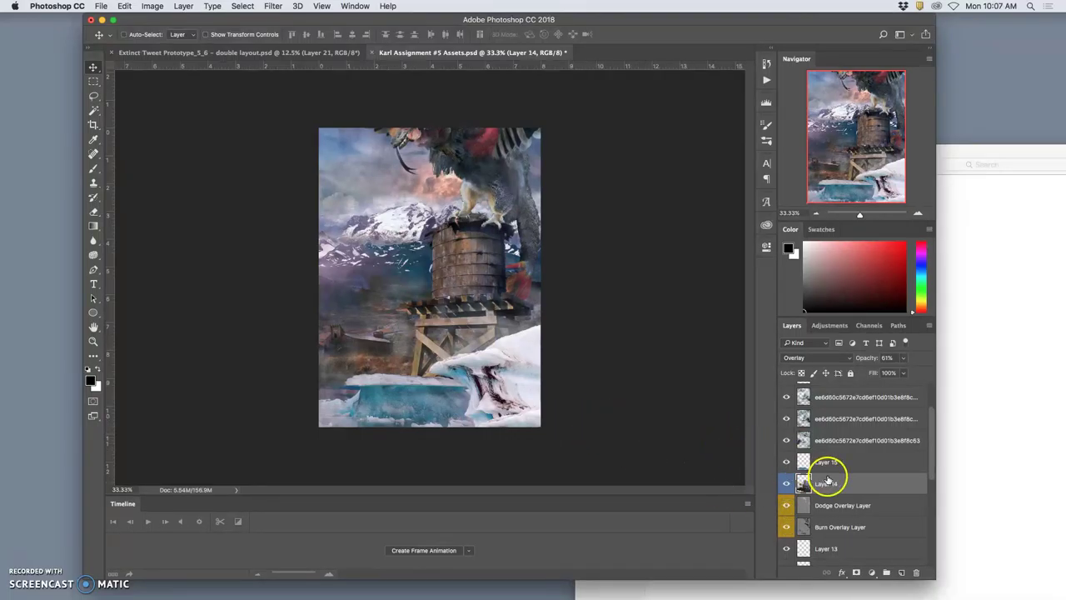
scroll(827, 481, down, 3)
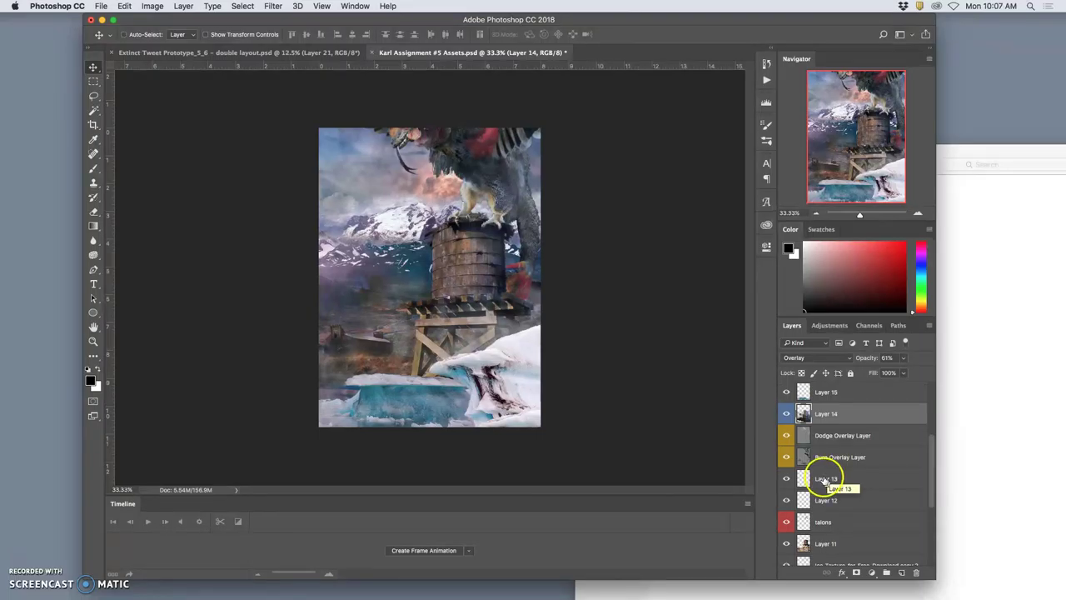
click(786, 480)
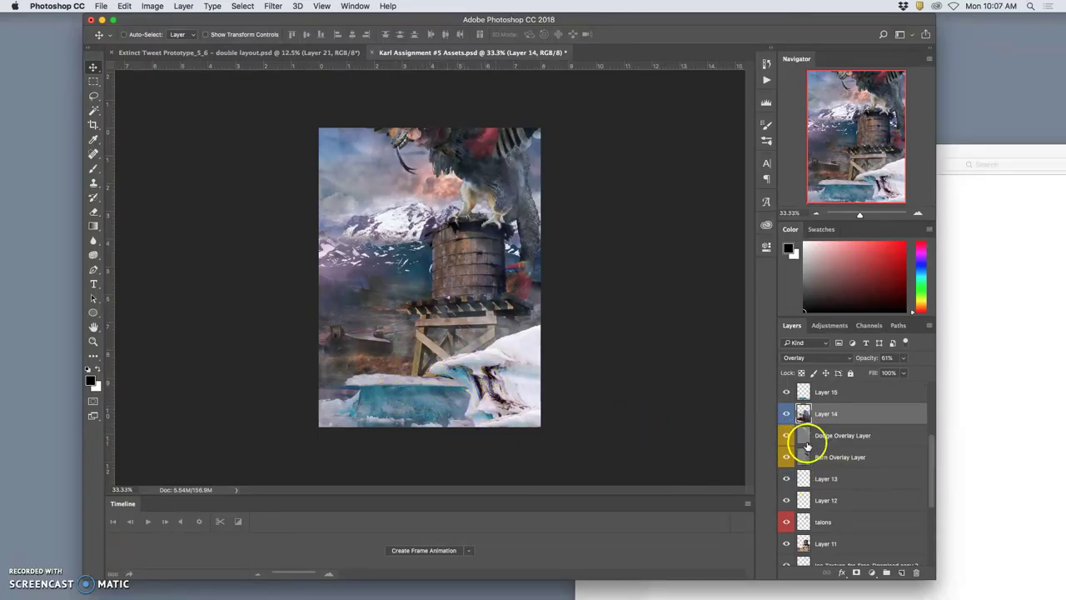
click(786, 481)
Merge Layer 13, Layer 12 and talons into a single layer named talons.
click(841, 480)
shift+click(838, 522)
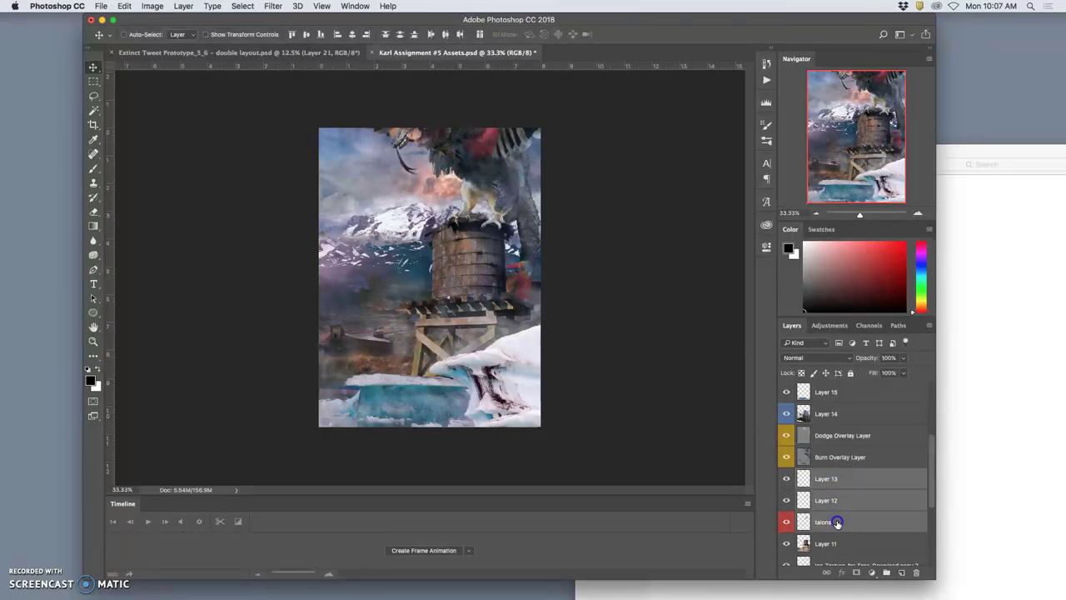
key(super+e)
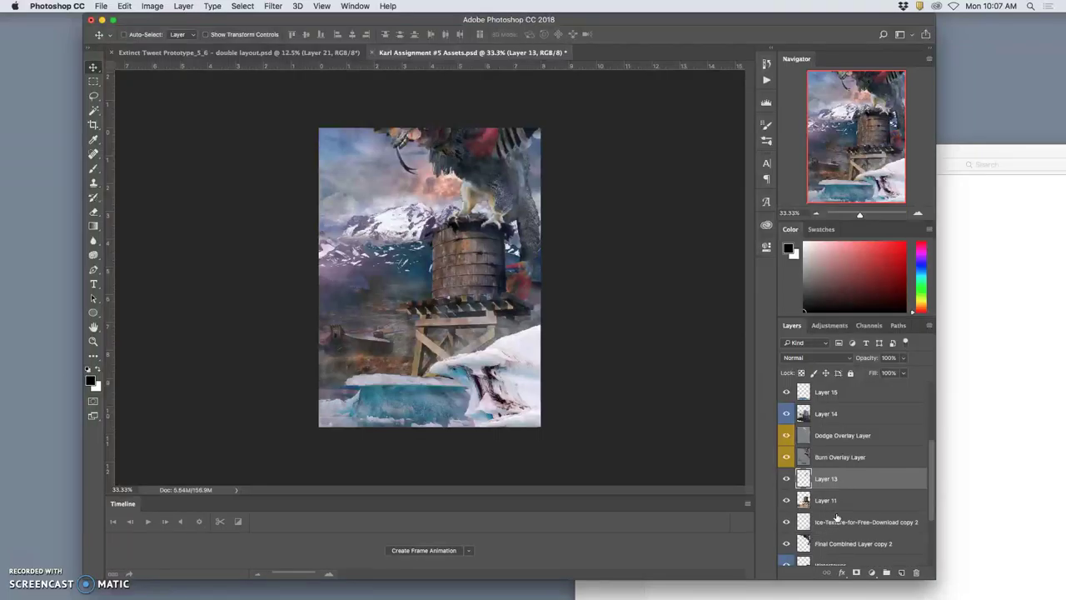
click(787, 478)
click(787, 480)
click(787, 480)
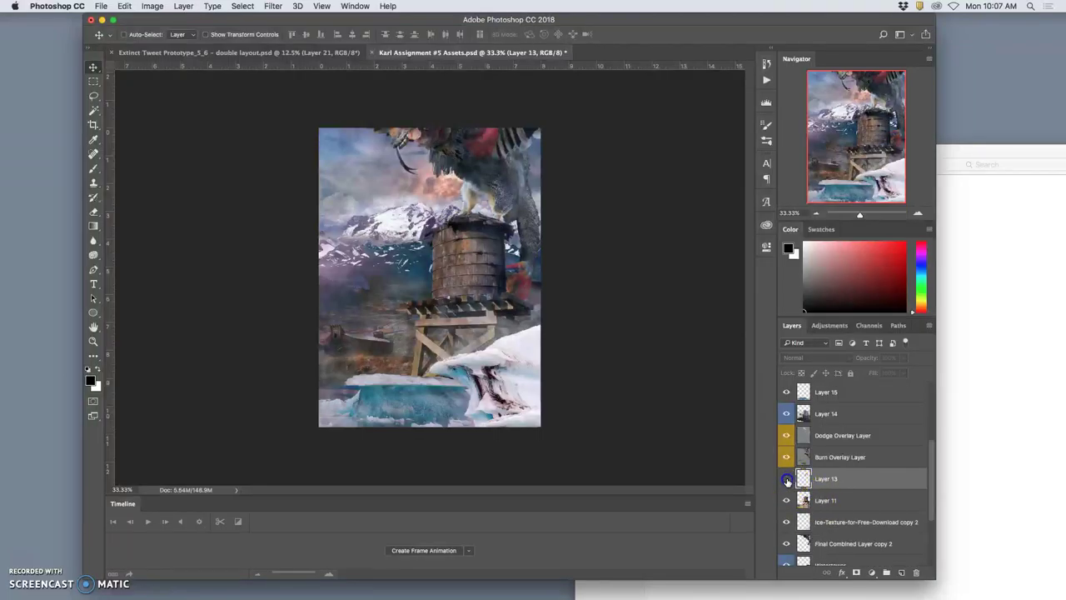
click(787, 481)
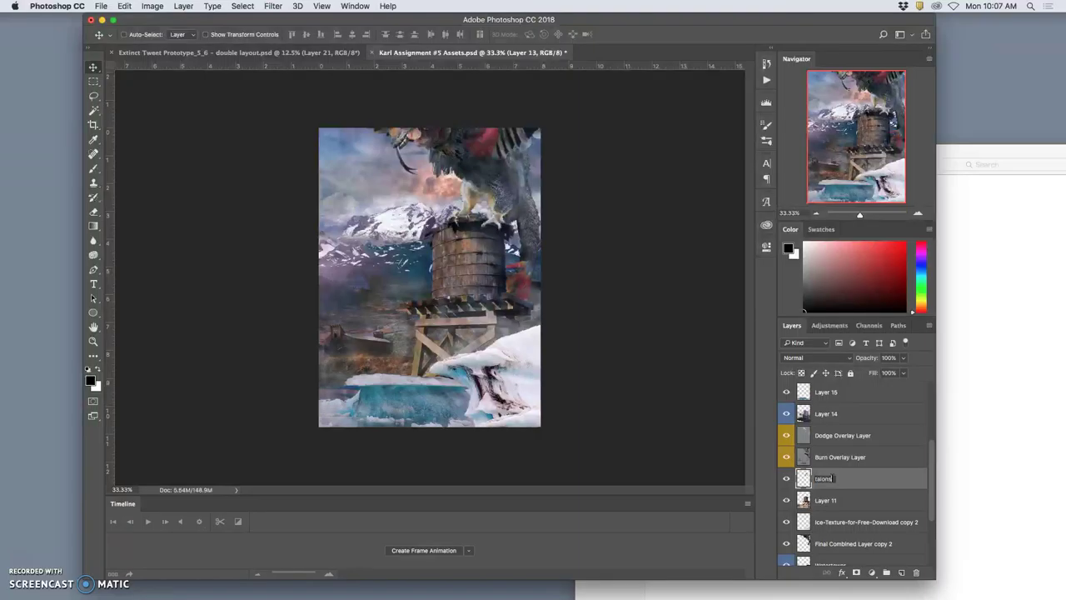
click(846, 479)
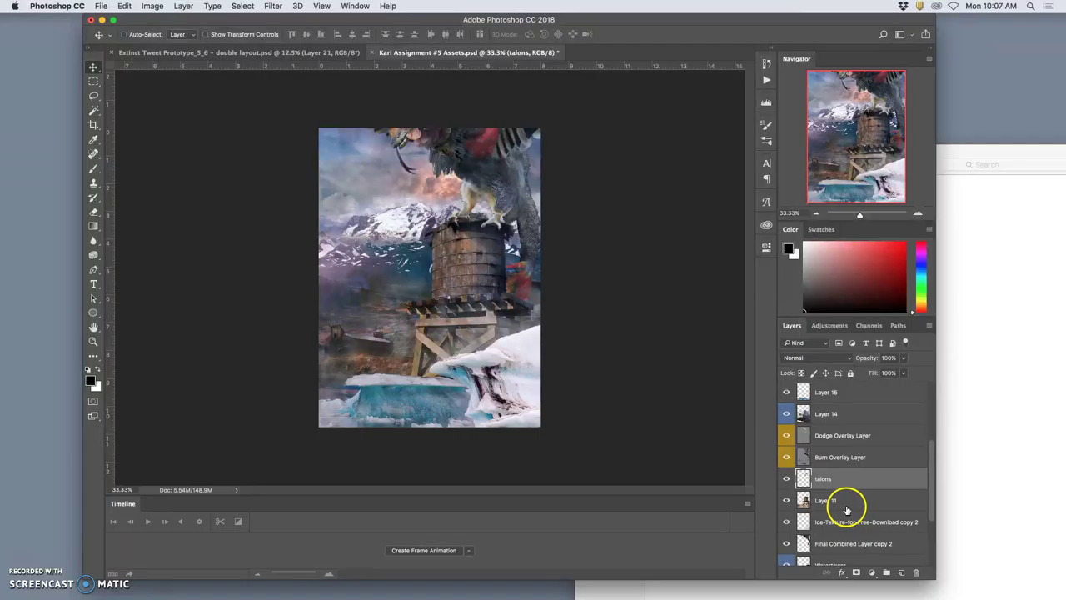
Duplicate Final Combined Layer copy 2 and move the new copy 3 above Layer 11.
scroll(841, 505, down, 1)
scroll(843, 503, down, 3)
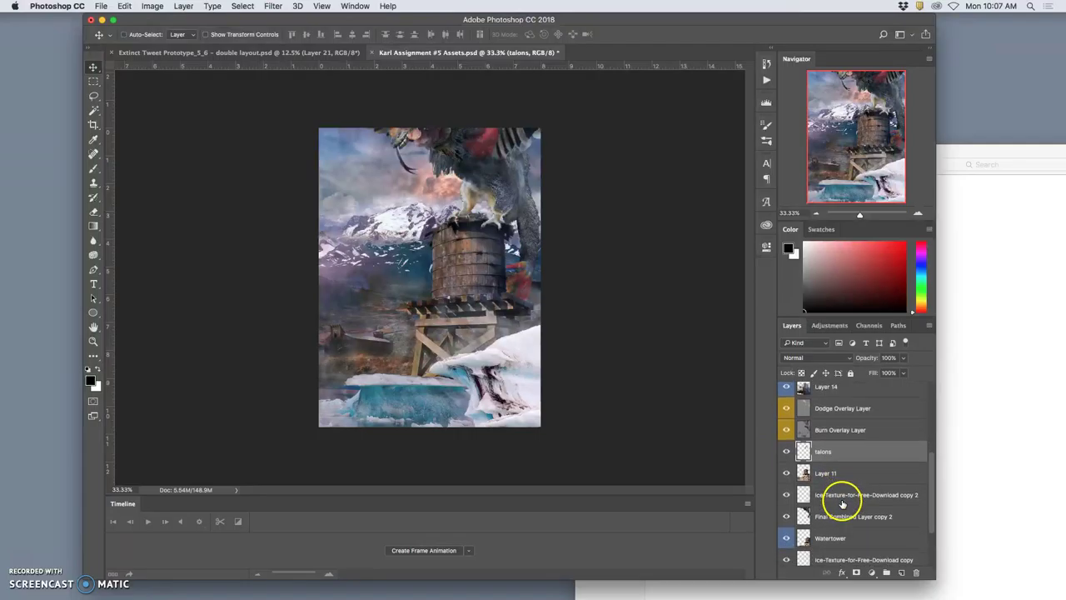
click(828, 517)
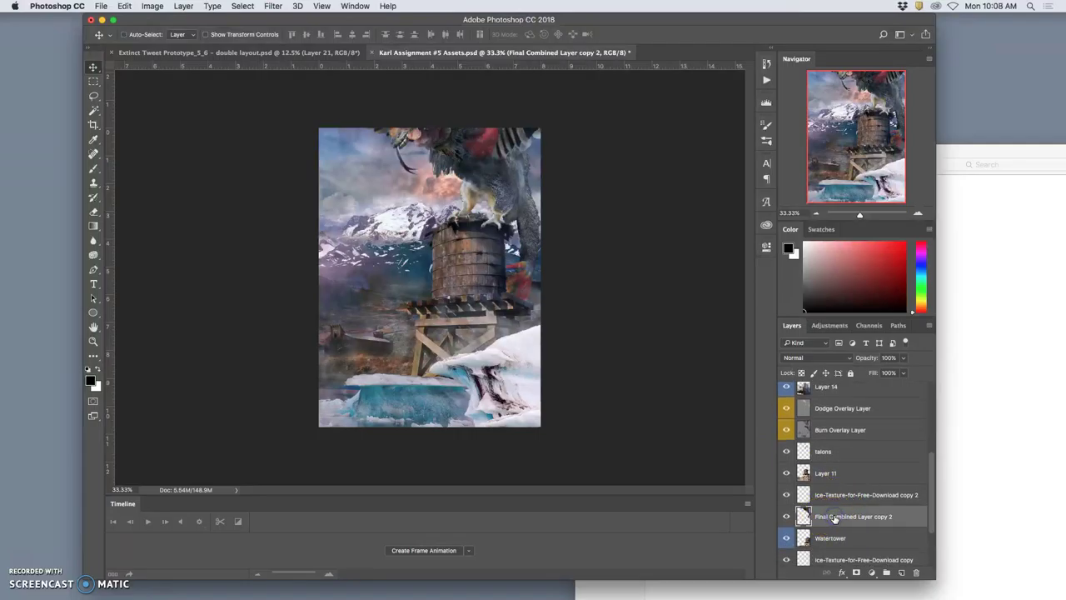
key(super+j)
click(786, 451)
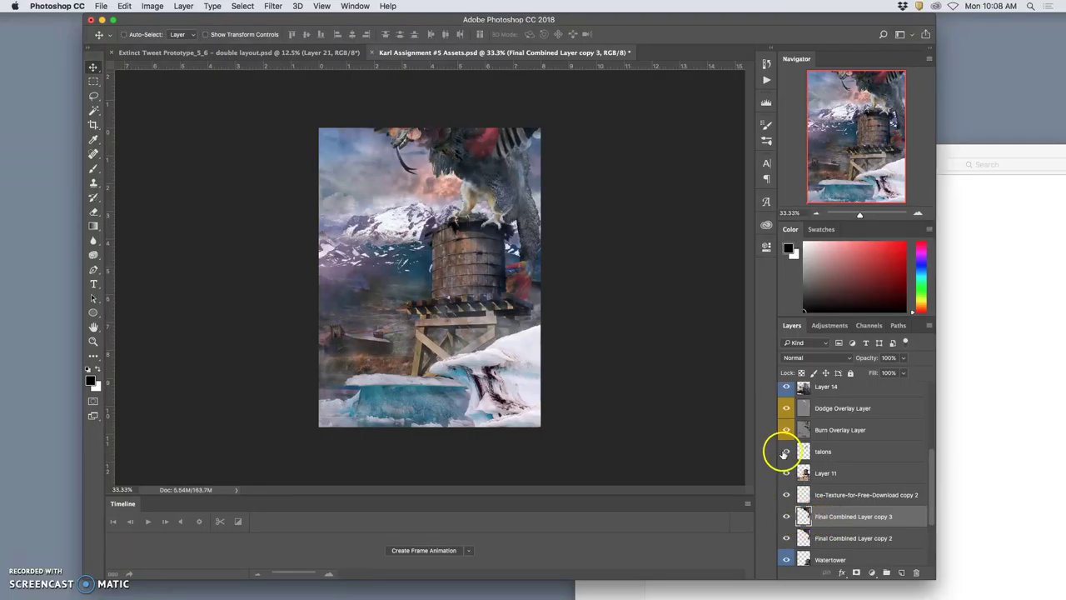
drag(798, 517, 823, 466)
click(786, 451)
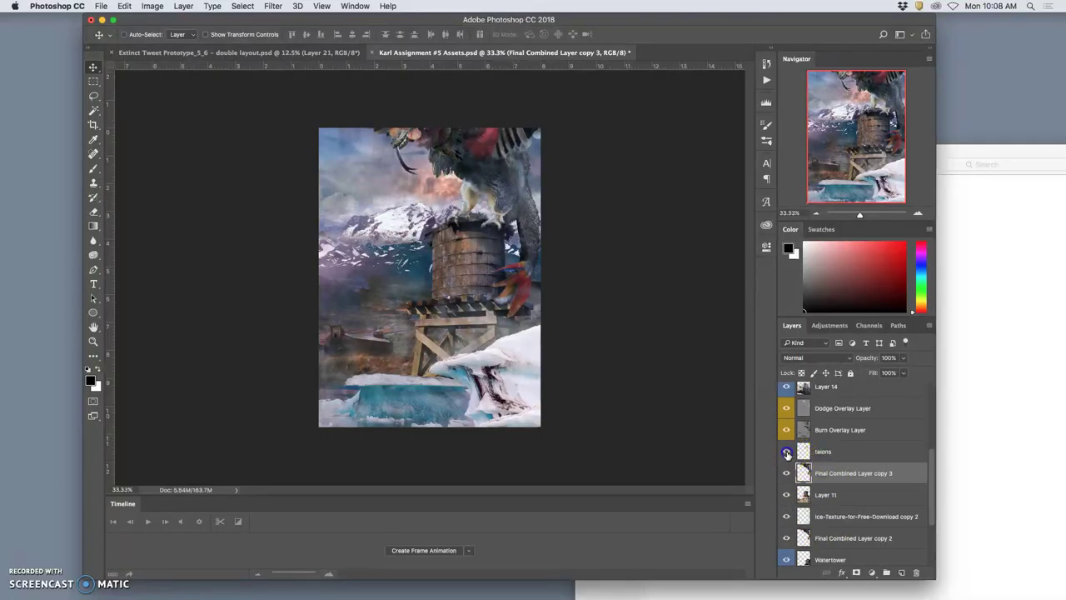
Merge a talons copy with Final Combined Layer copy 3 as 'Merged Creature', placed above Watertower.
click(824, 451)
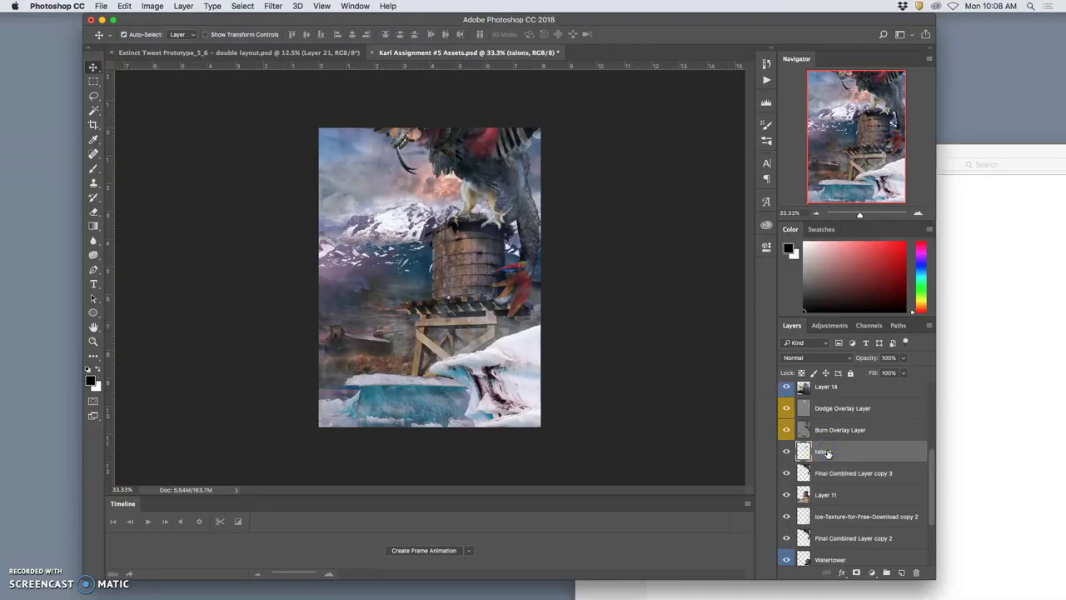
key(super+j)
drag(836, 454, 836, 485)
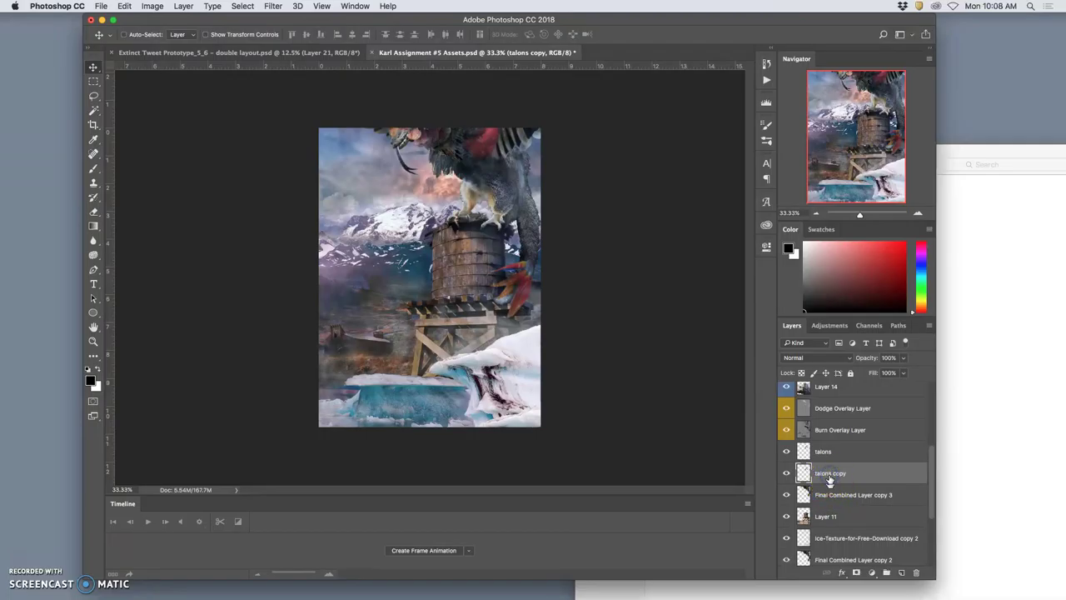
click(830, 498)
shift+click(831, 475)
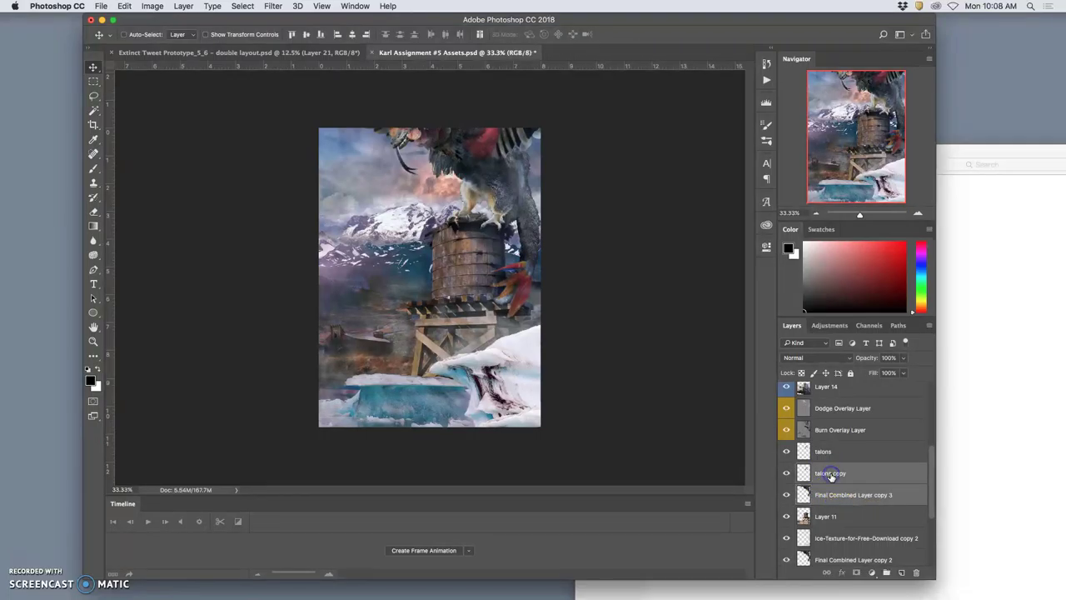
key(super+e)
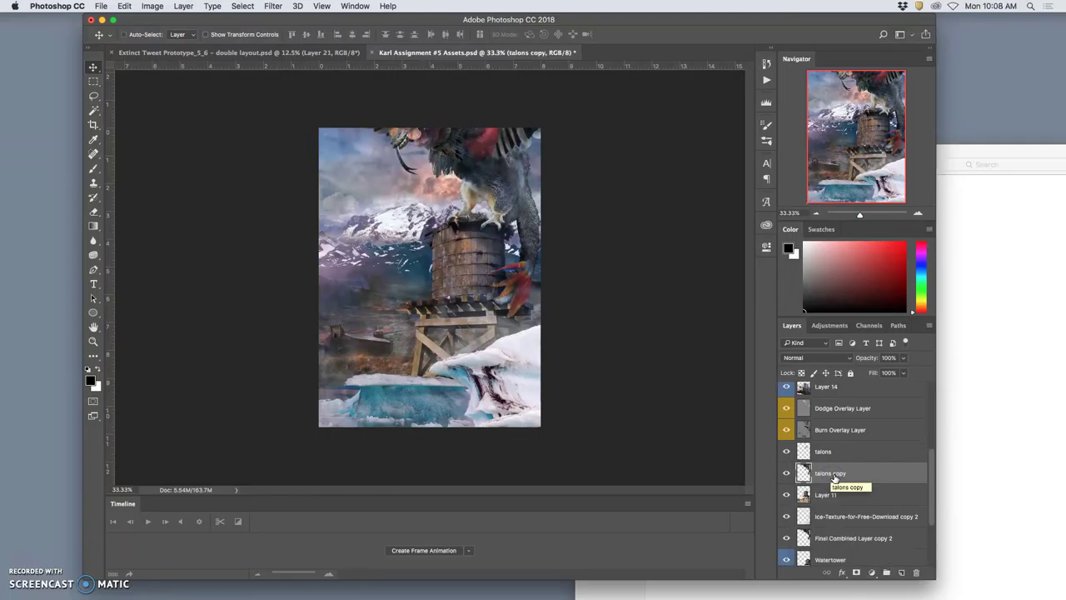
drag(830, 475, 830, 454)
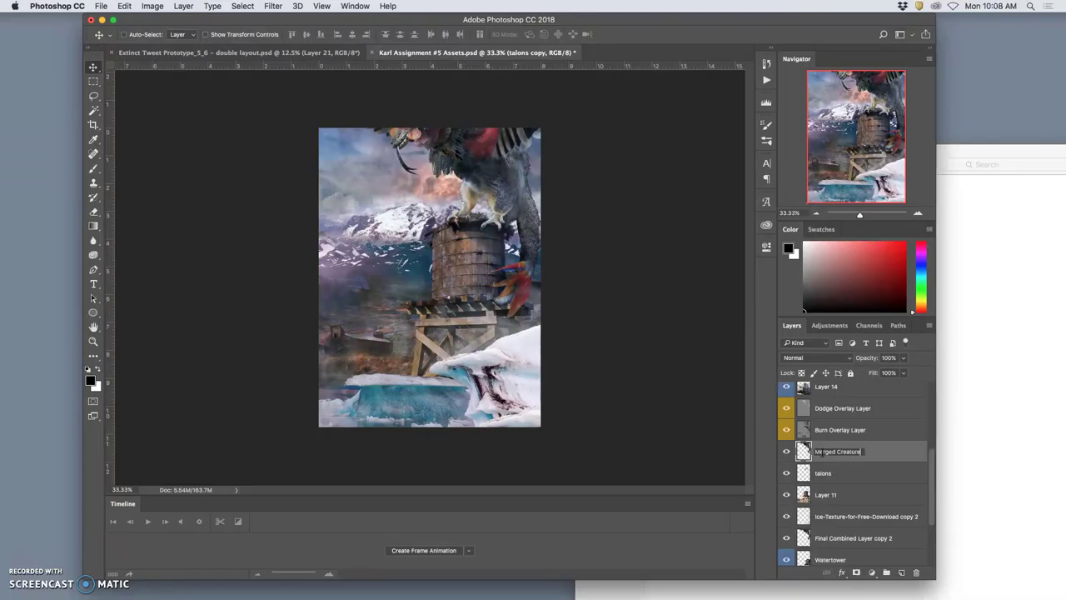
key(Return)
drag(820, 451, 816, 538)
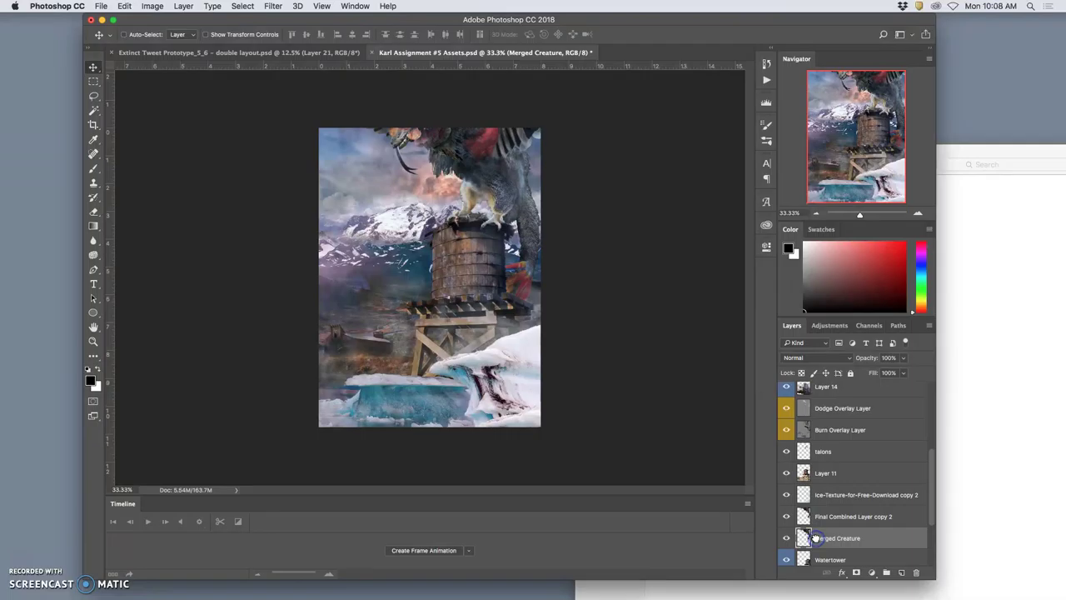
Tag Merged Creature with the orange label and drag the creature atop the water tower.
click(786, 538)
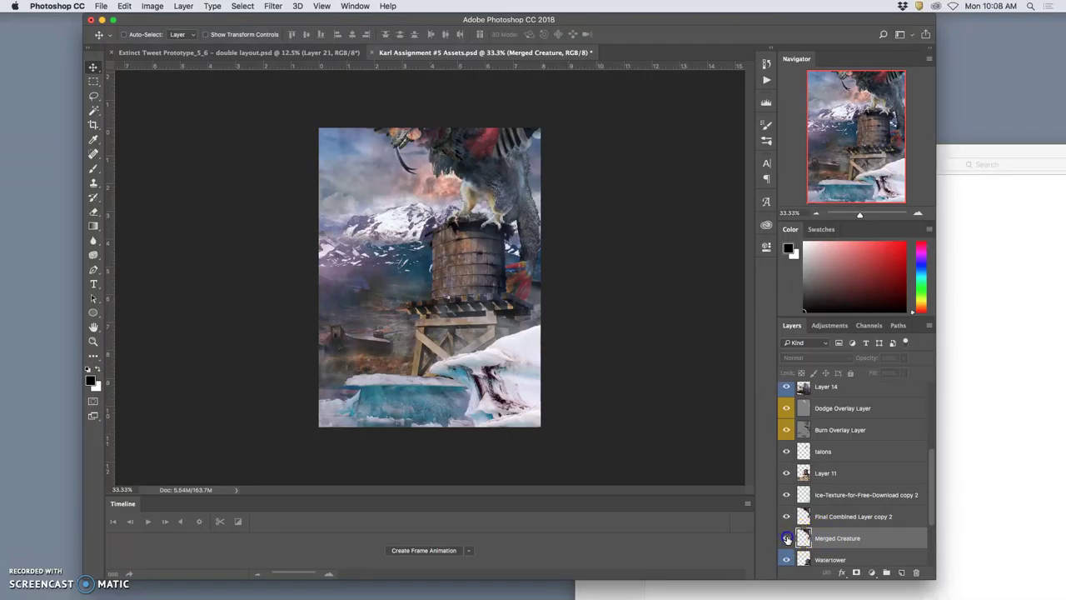
click(787, 539)
click(787, 539)
click(786, 539)
right_click(787, 539)
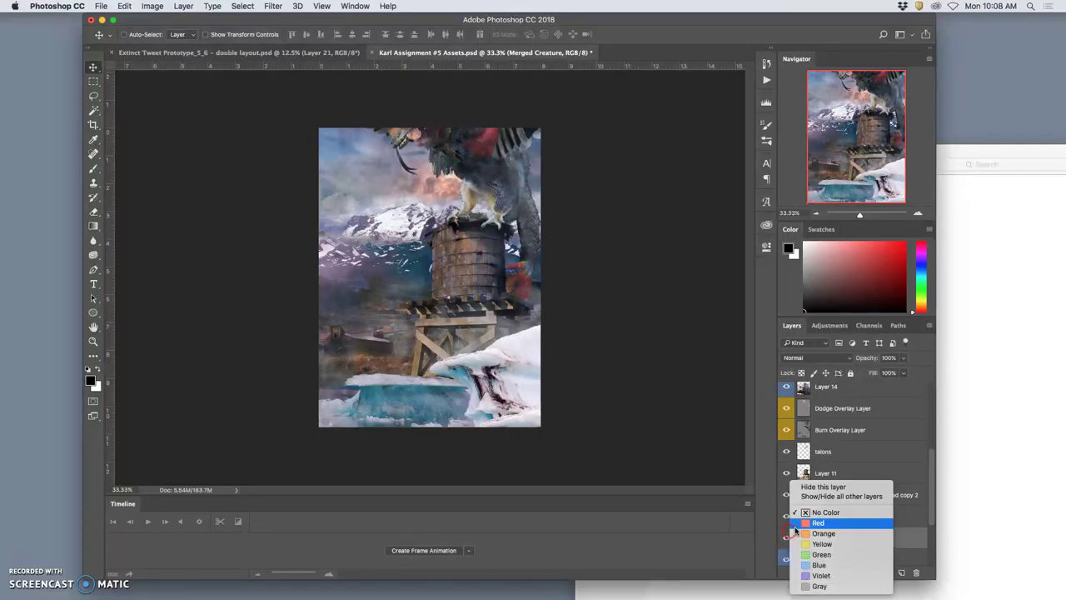
click(807, 533)
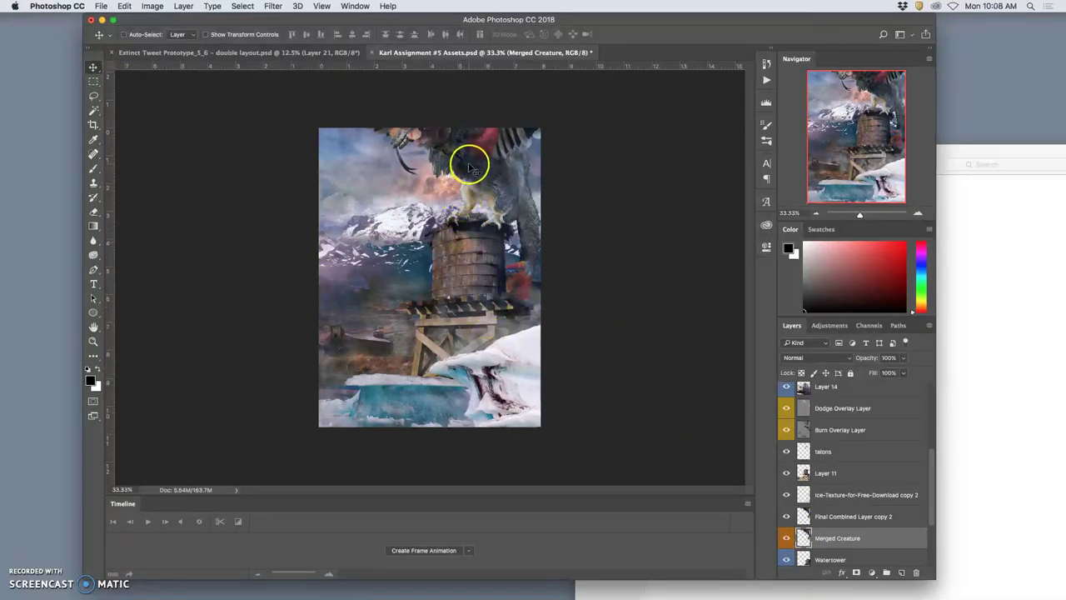
drag(469, 162, 481, 205)
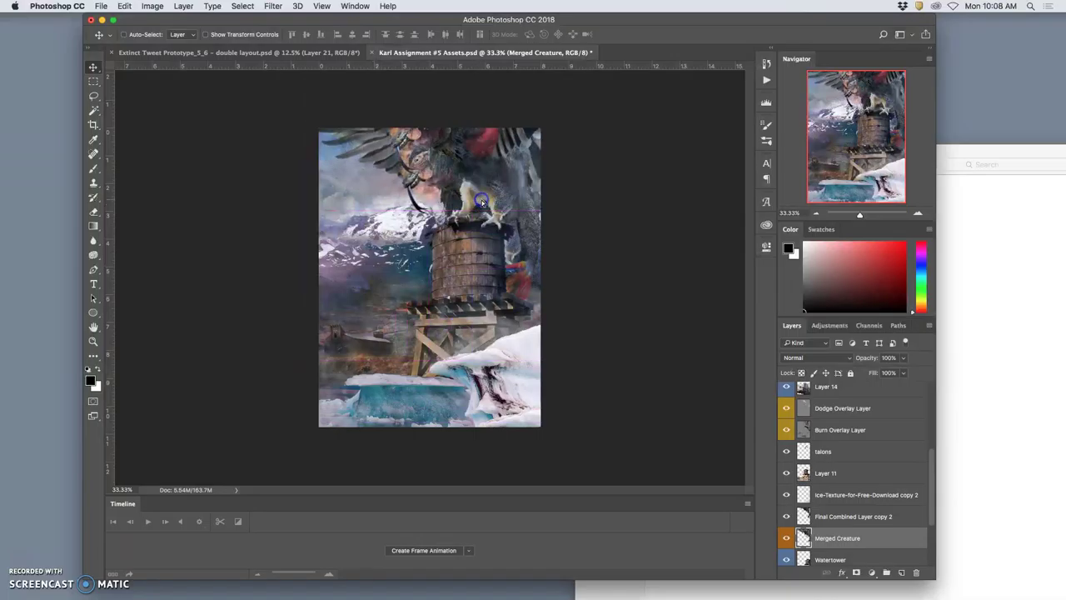
drag(919, 539, 786, 522)
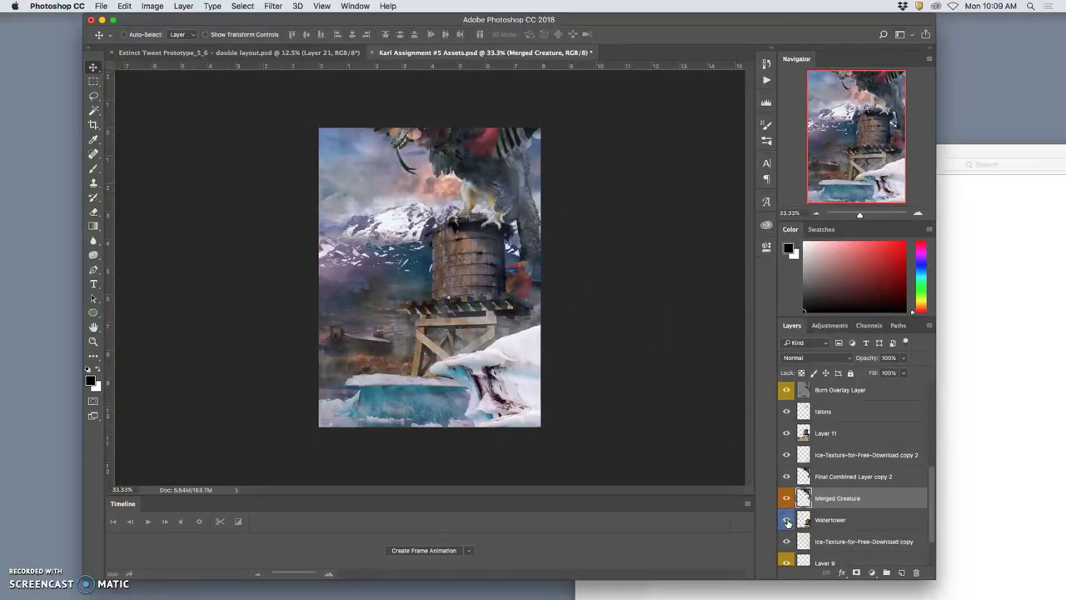
Rename Layer 11 to 'Watertower'.
scroll(787, 522, down, 1)
click(832, 516)
click(787, 517)
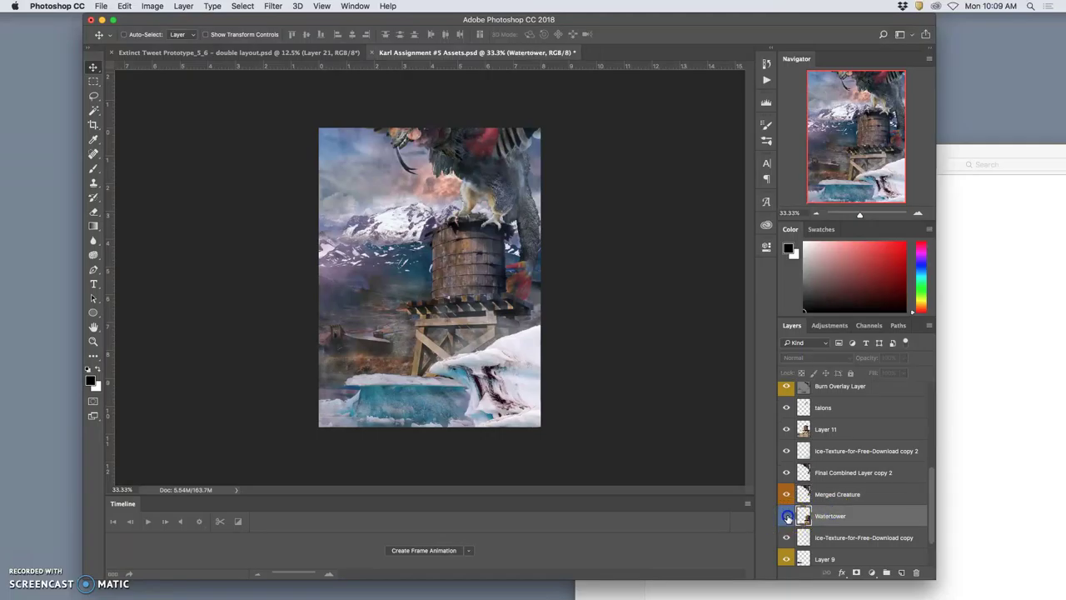
click(787, 517)
click(786, 428)
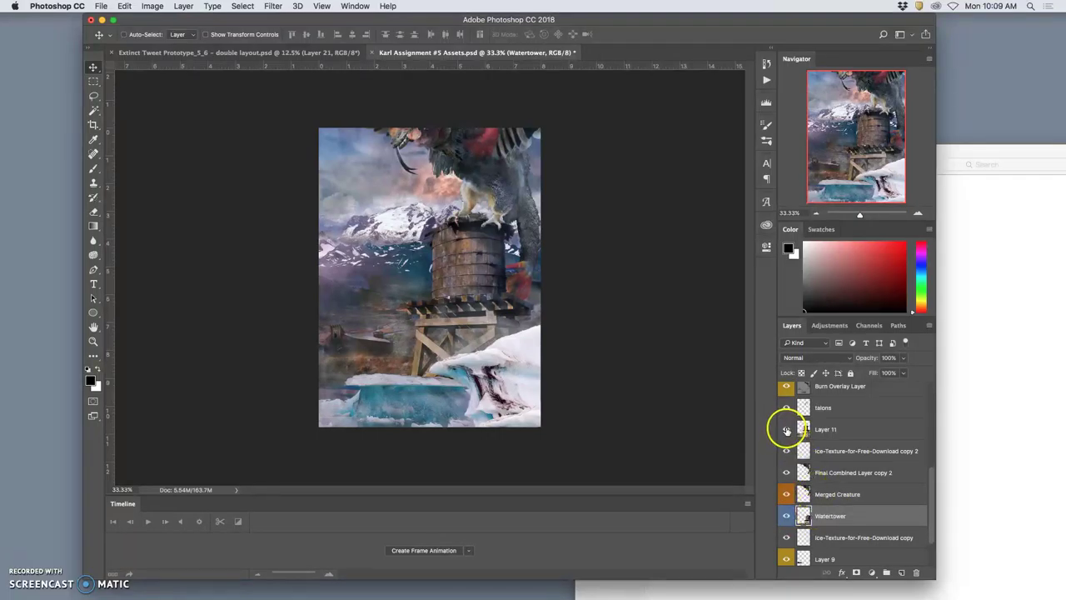
click(786, 429)
double_click(825, 428)
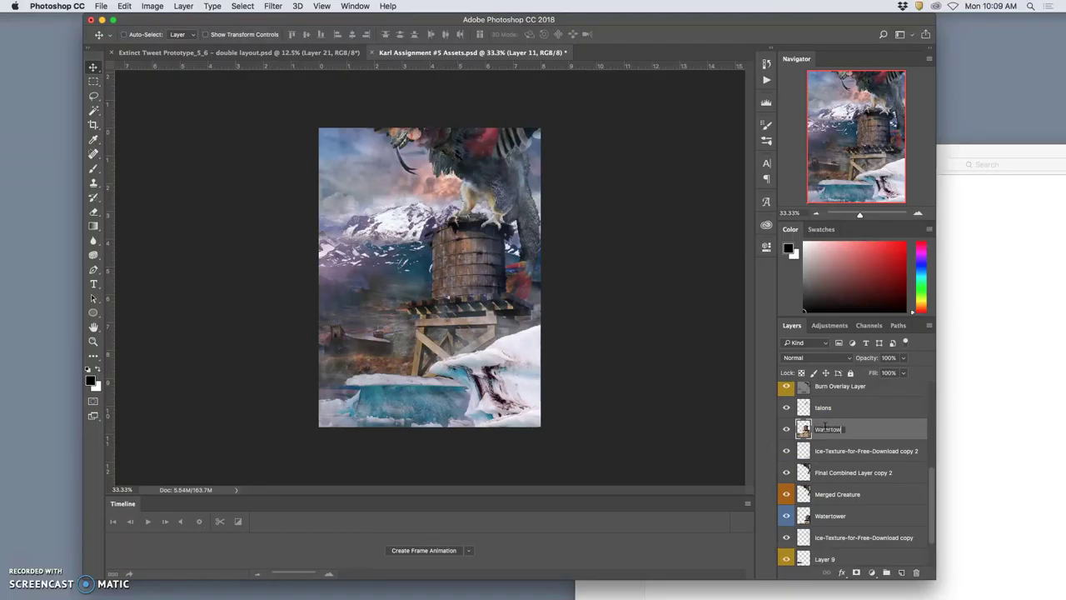
text(Watertower)
key(Return)
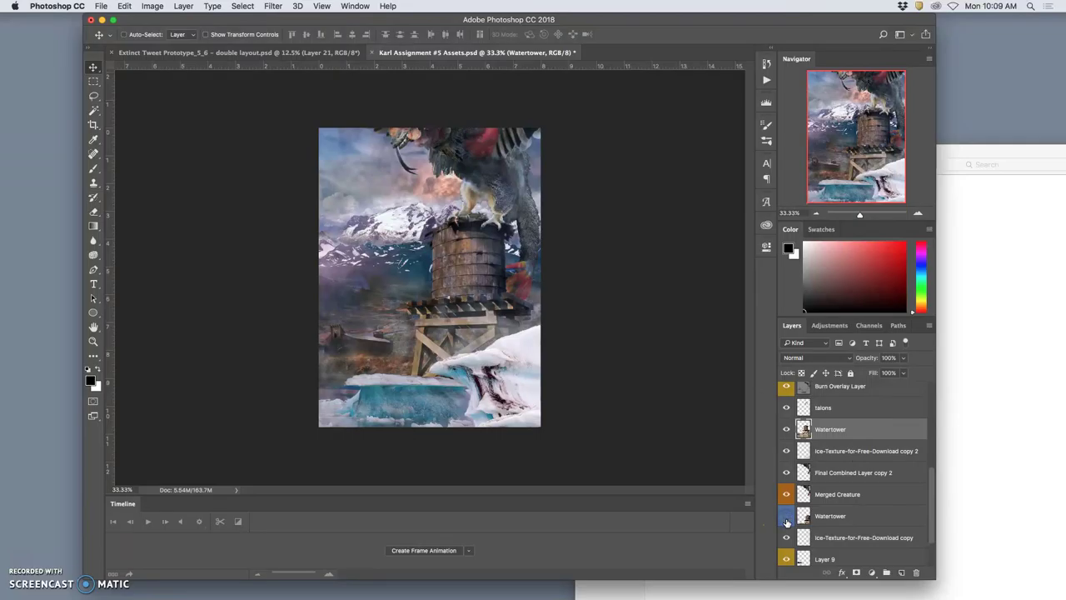
Delete the old duplicate Watertower layer and move the ice texture copy below Layer 9.
click(822, 519)
key(Delete)
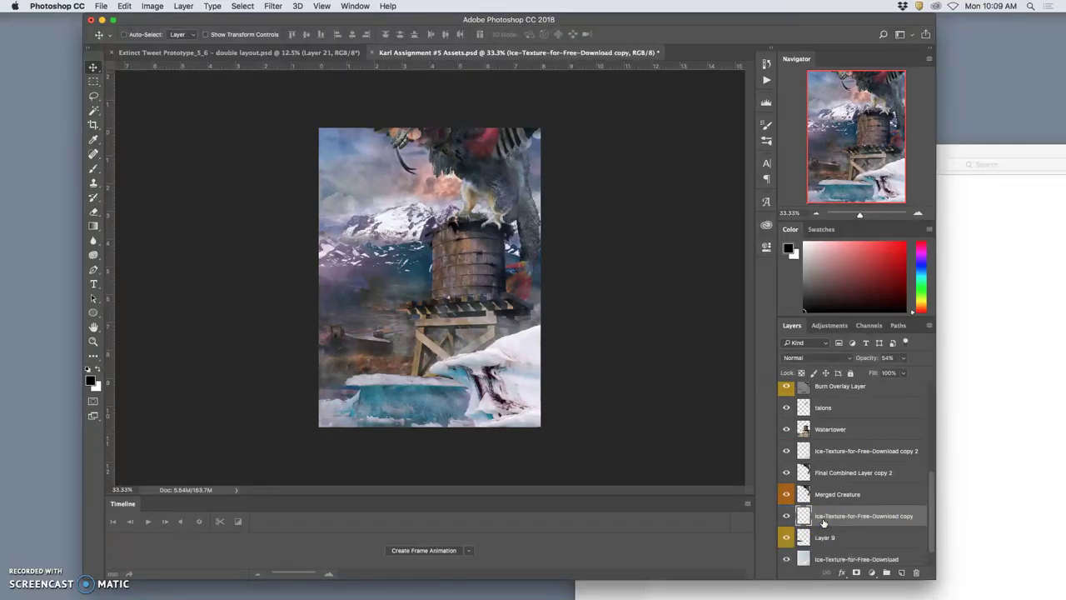
drag(812, 519, 795, 520)
click(786, 517)
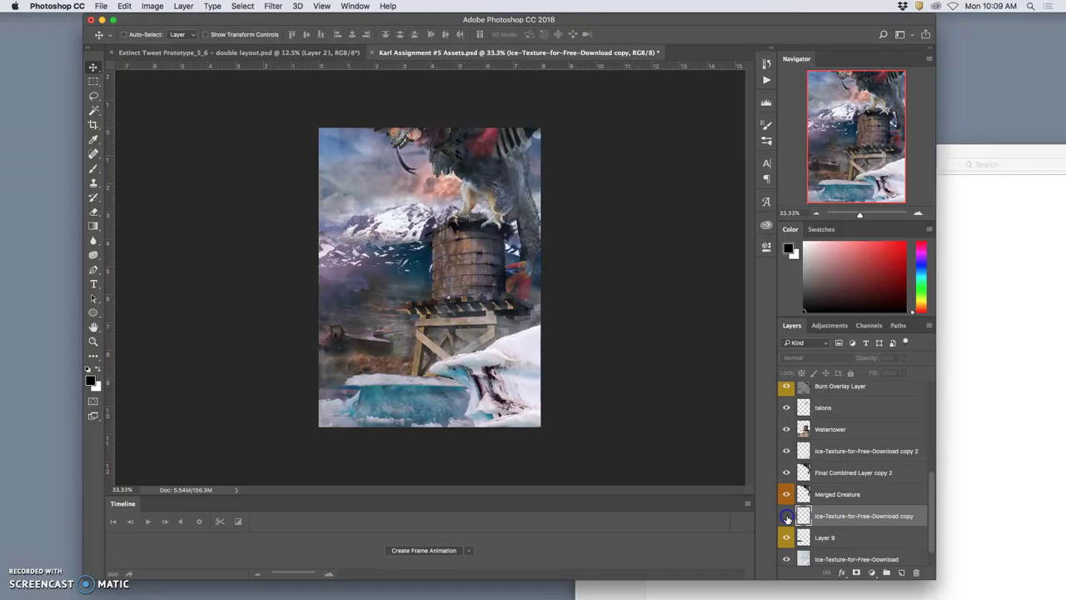
click(786, 517)
click(786, 517)
click(786, 516)
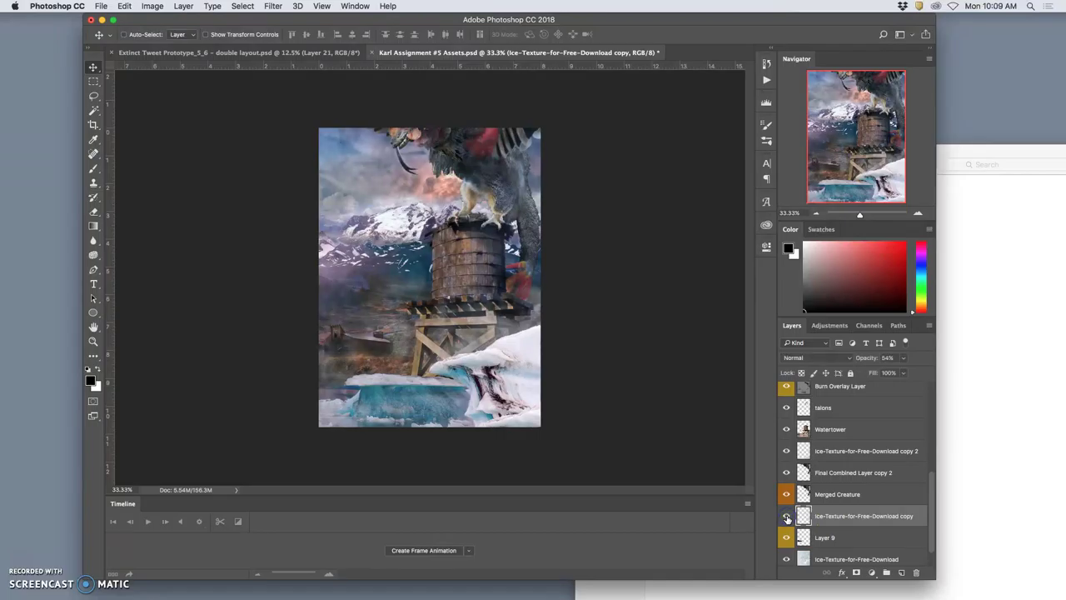
click(786, 538)
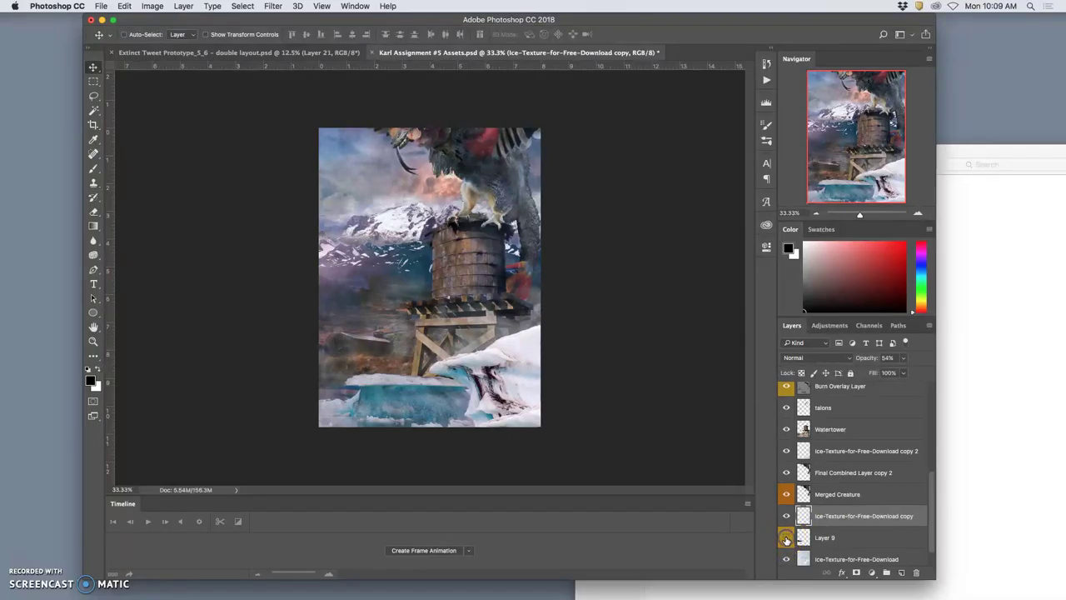
click(786, 538)
click(835, 519)
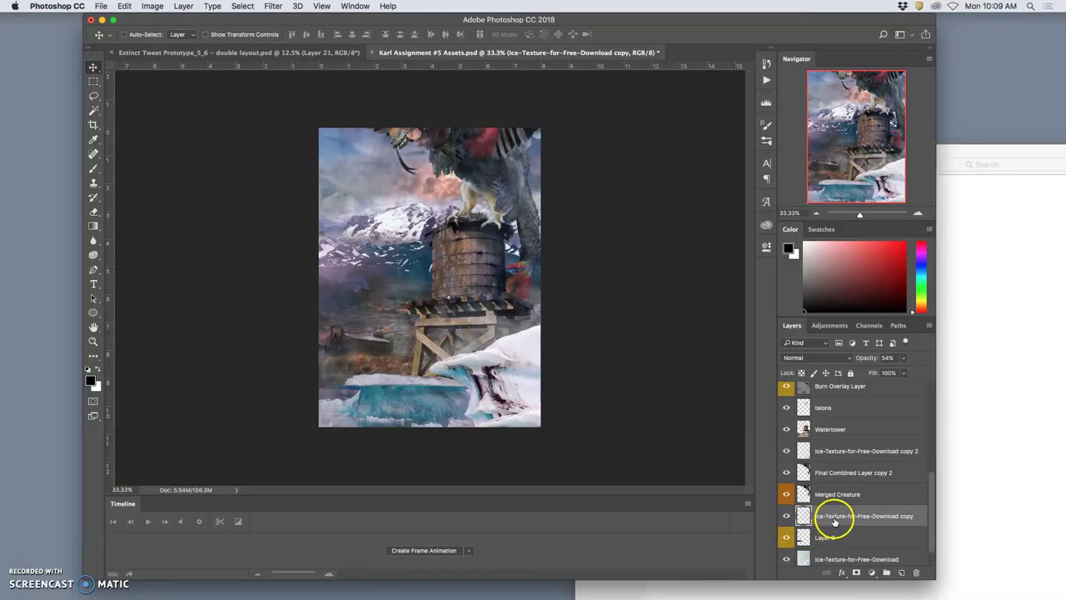
mouse_move(834, 520)
mouse_down()
mouse_move(820, 535)
mouse_move(835, 543)
mouse_move(787, 543)
mouse_move(838, 542)
mouse_up()
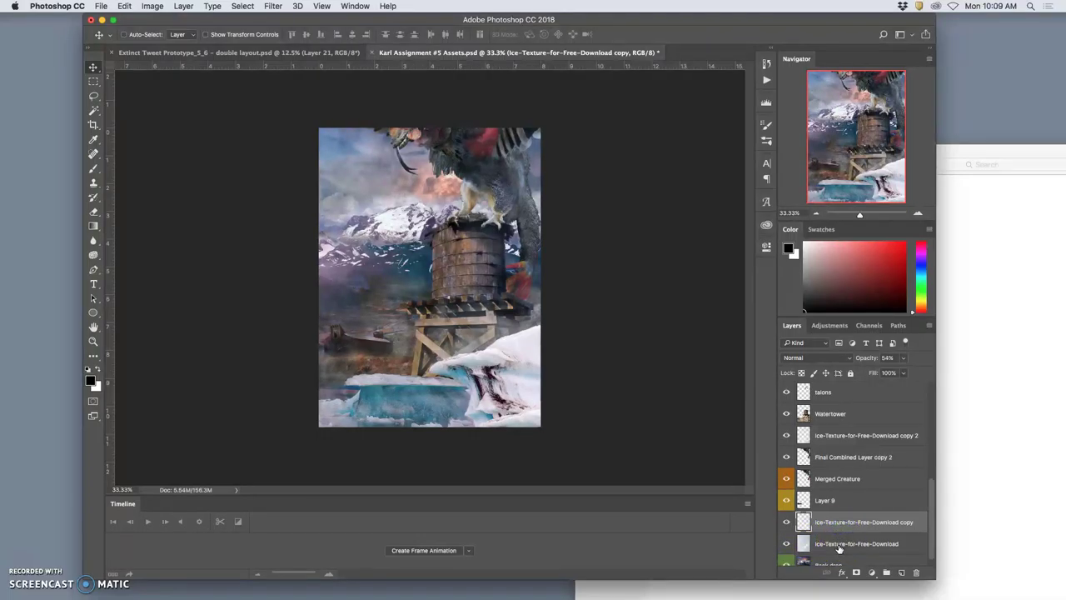
Select the ice texture copy, original ice texture and Back drop layers together, comparing the ice texture.
shift+click(839, 545)
scroll(838, 547, down, 1)
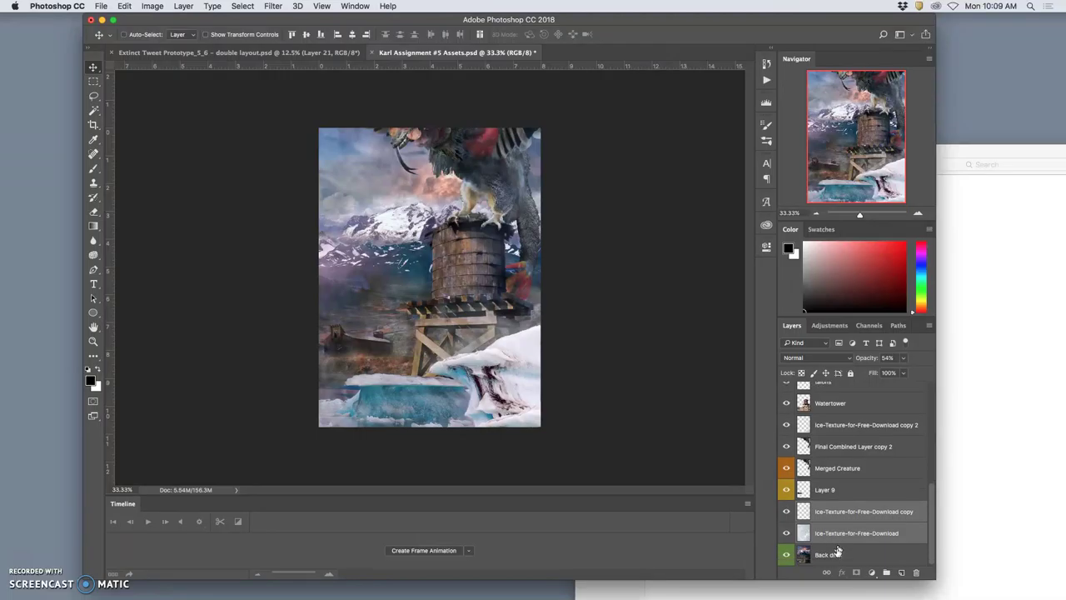
shift+click(836, 553)
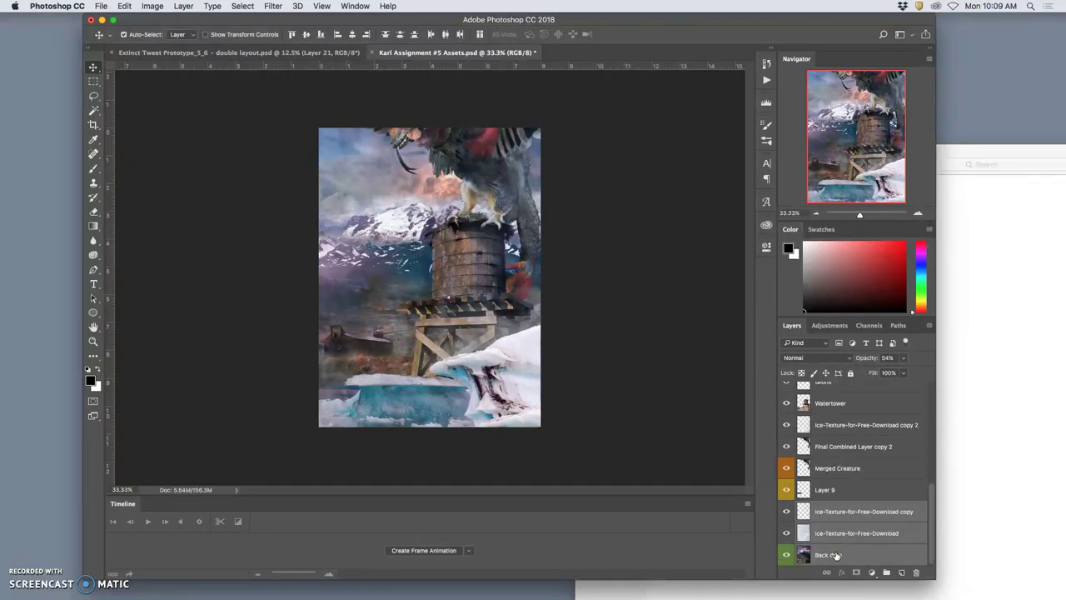
click(787, 532)
click(787, 532)
click(787, 533)
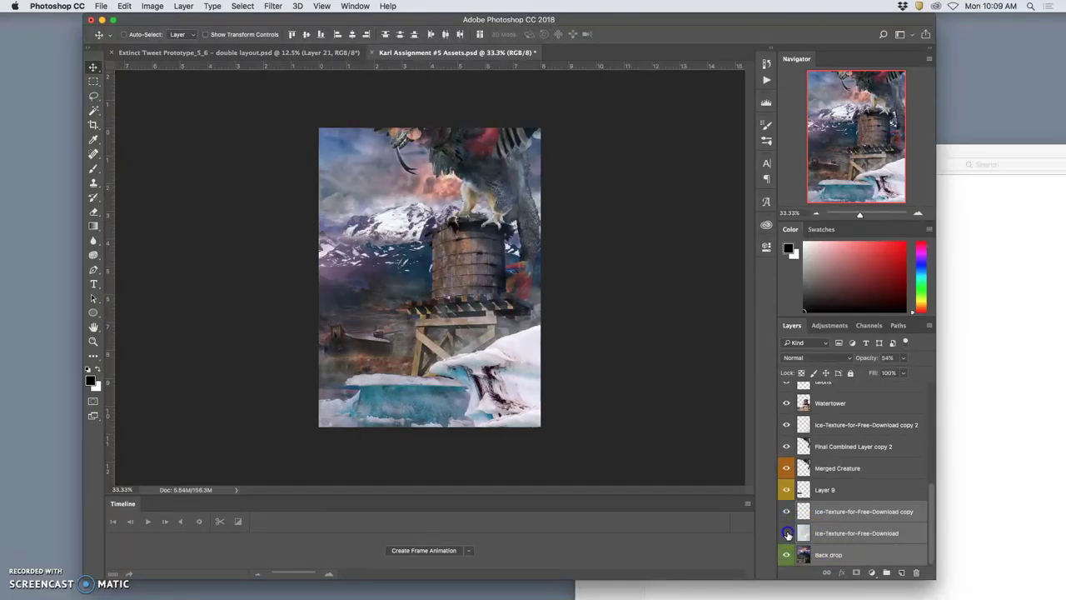
click(788, 534)
Merge both Ice-Texture layers with Back drop, label the result green and name it Backdrop.
key(super+e)
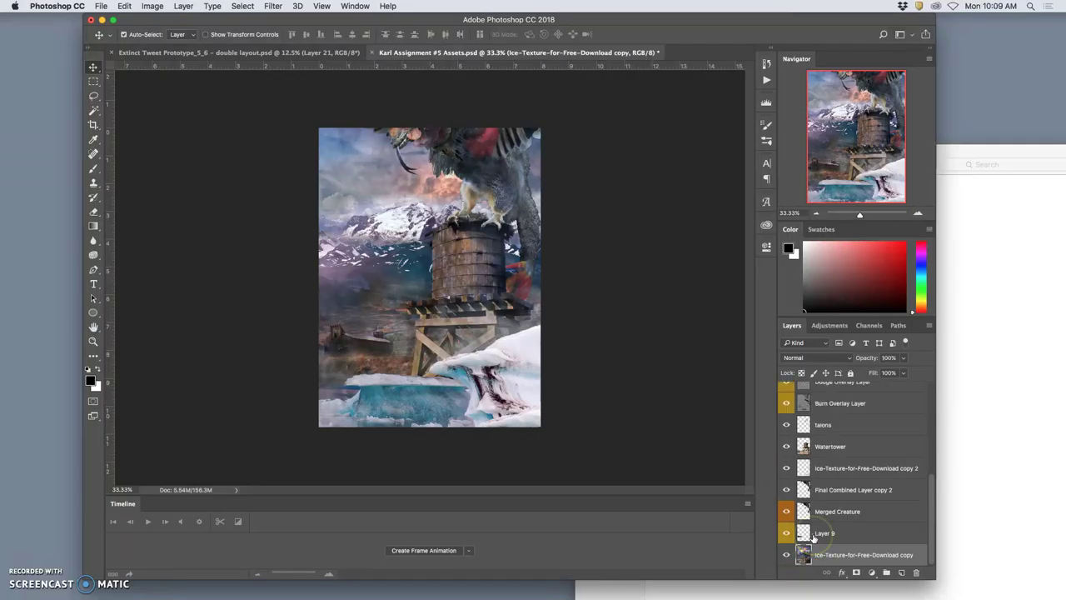
scroll(825, 531, up, 5)
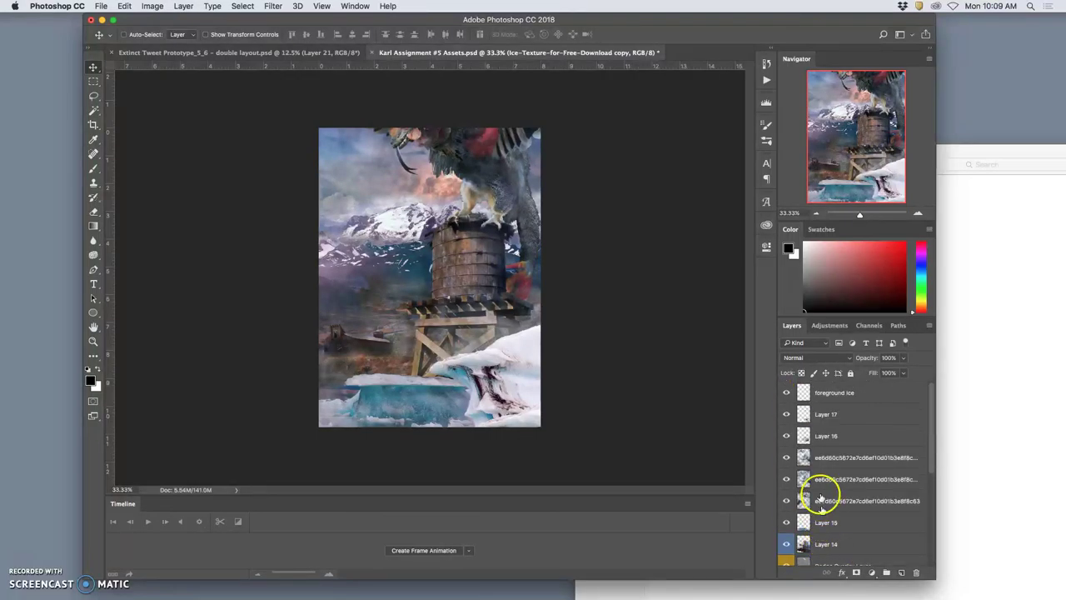
click(786, 458)
click(786, 458)
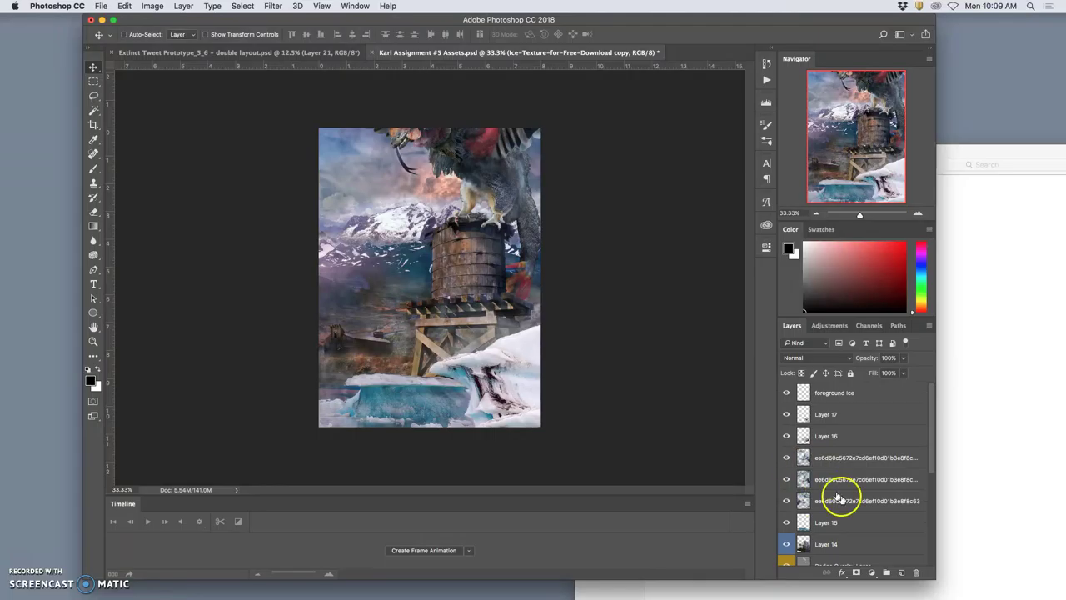
scroll(838, 497, down, 5)
right_click(788, 553)
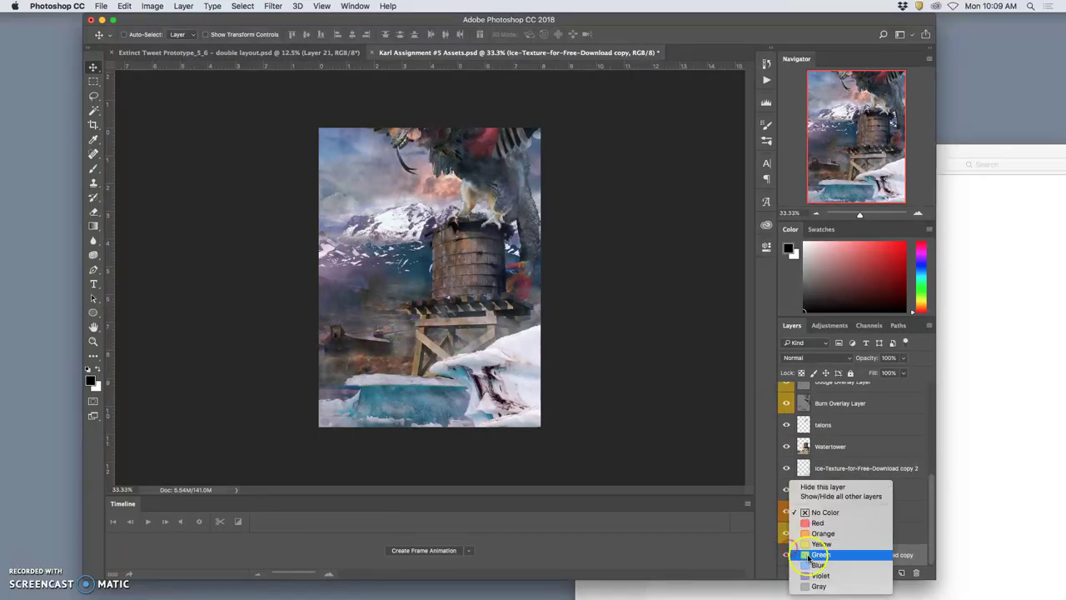
click(819, 555)
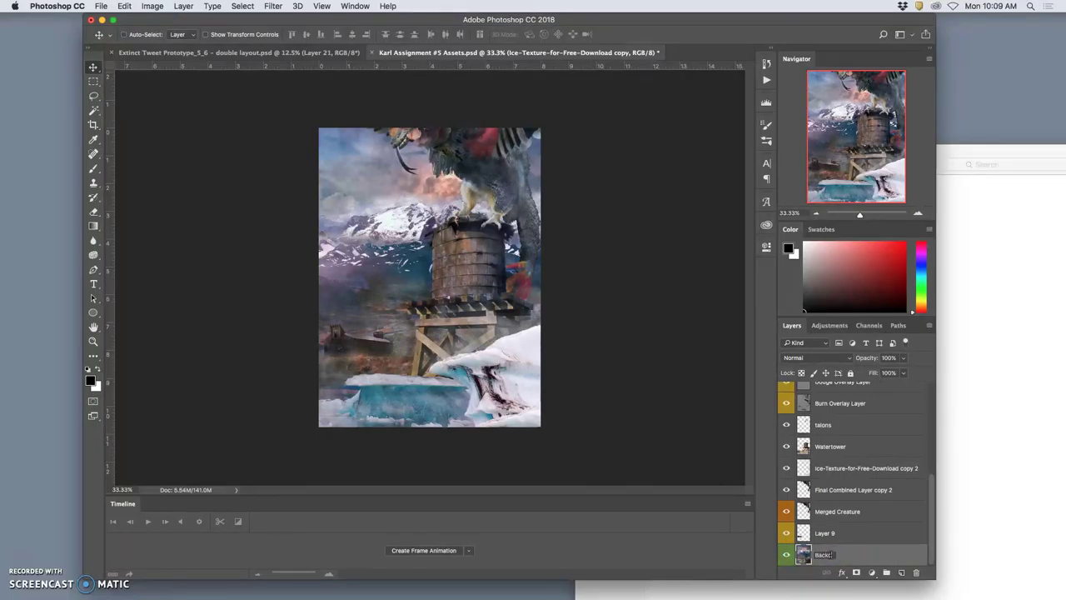
key(Return)
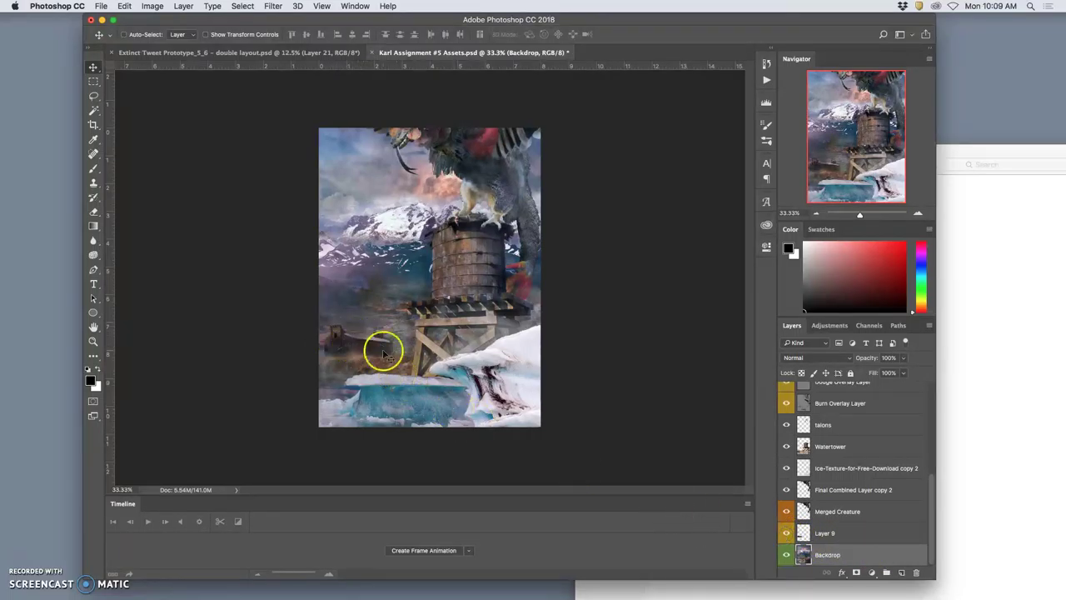
Rename Layer 9 to Church and give it a violet colour label.
double_click(825, 533)
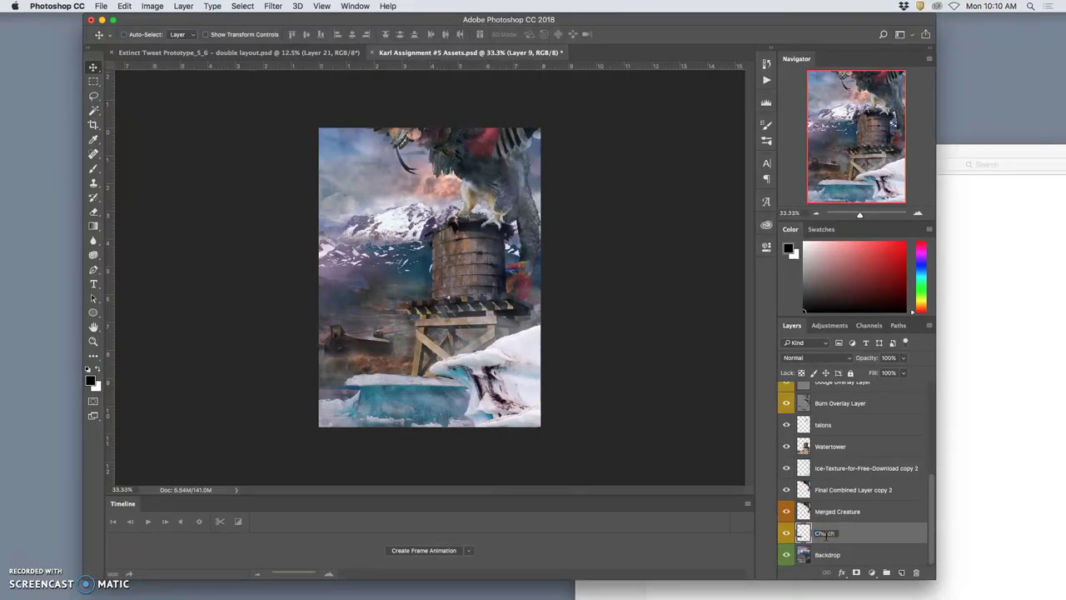
click(853, 541)
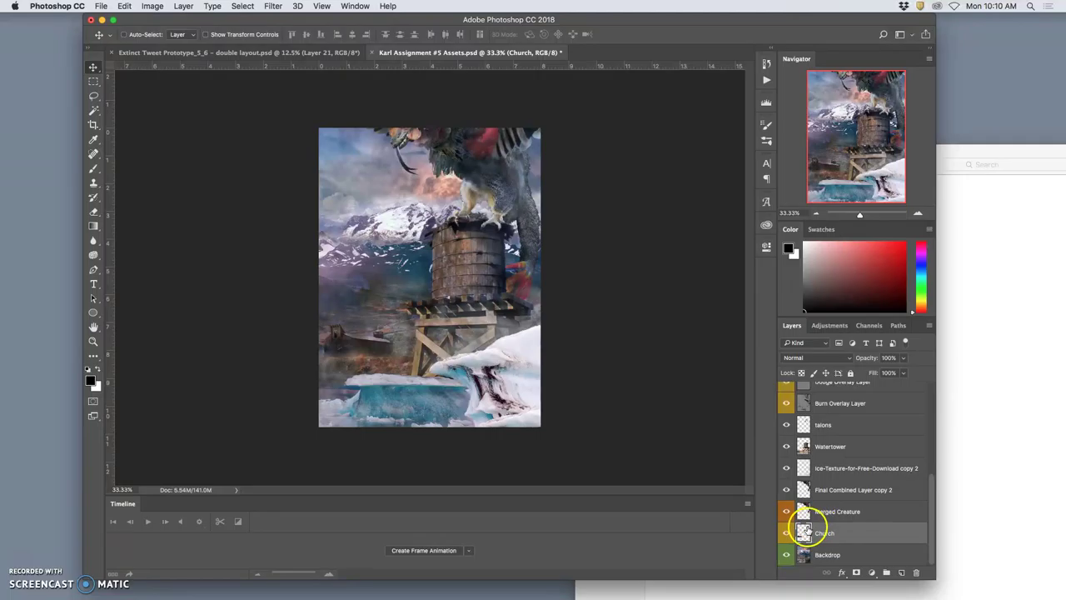
right_click(789, 531)
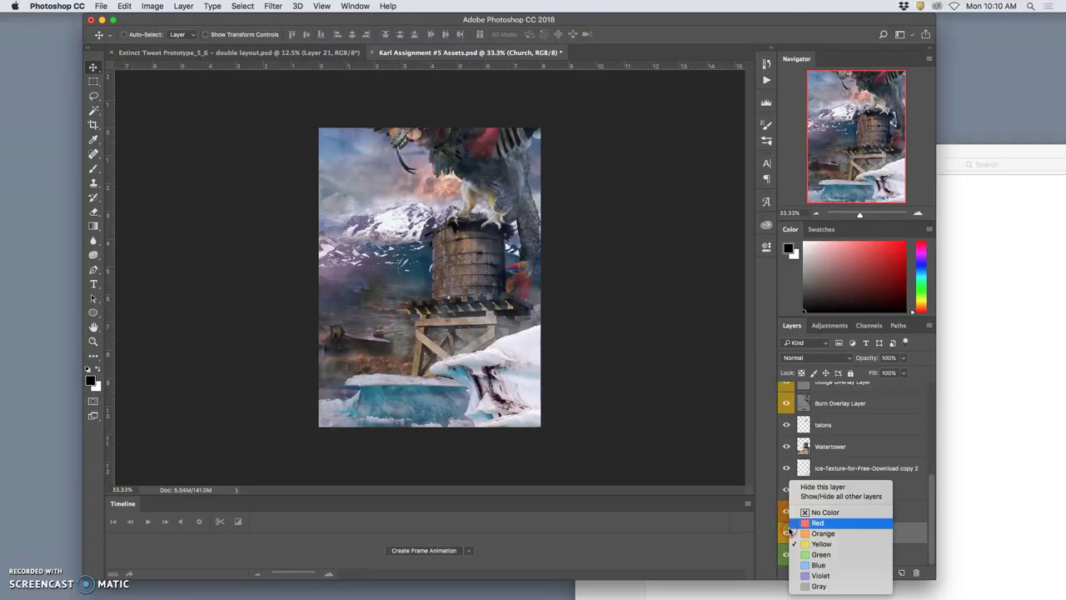
click(820, 574)
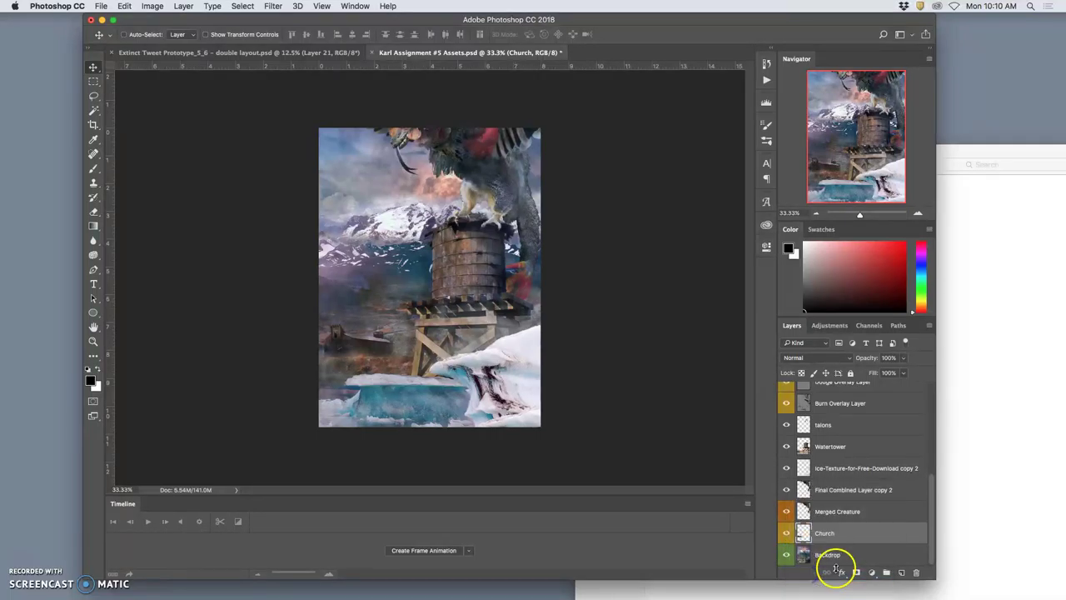
Select Merged Creature and toggle the ice texture, Final Combined Layer copy 2 and Watertower visibility to compare.
click(838, 510)
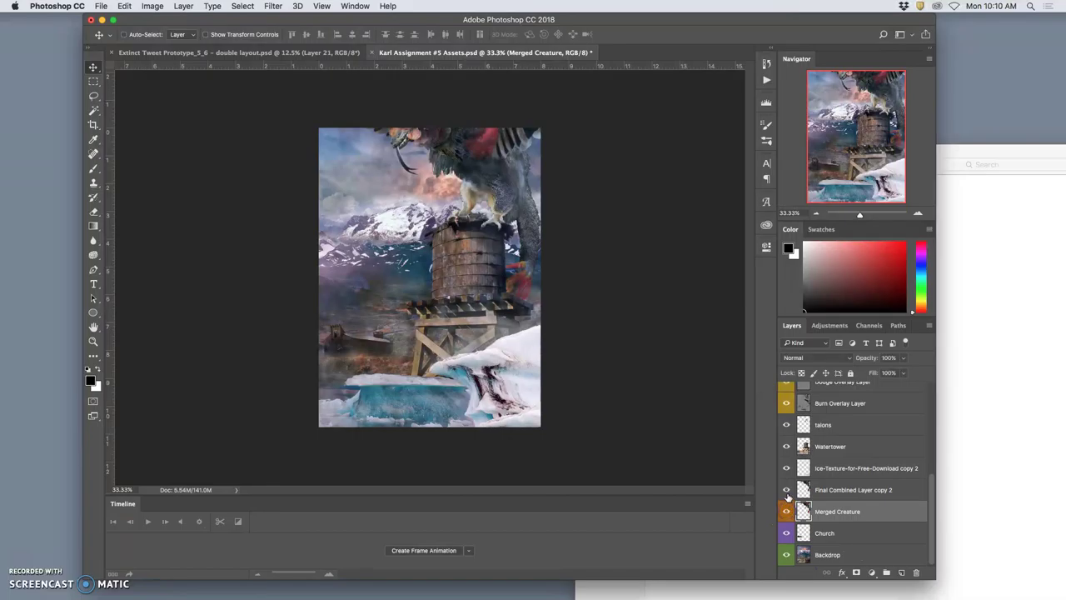
click(786, 469)
click(787, 489)
click(787, 447)
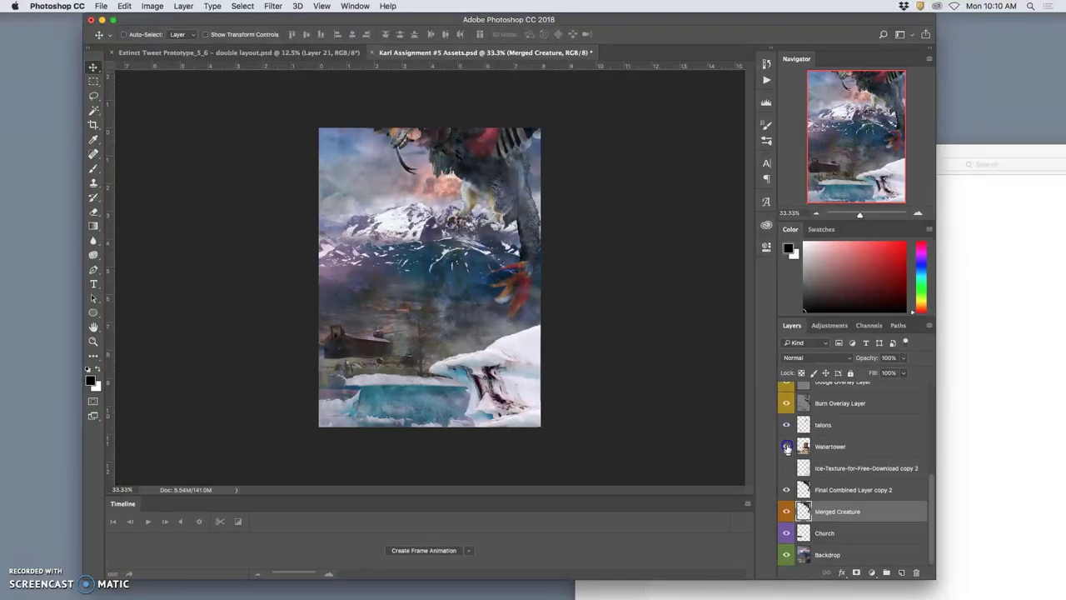
click(787, 446)
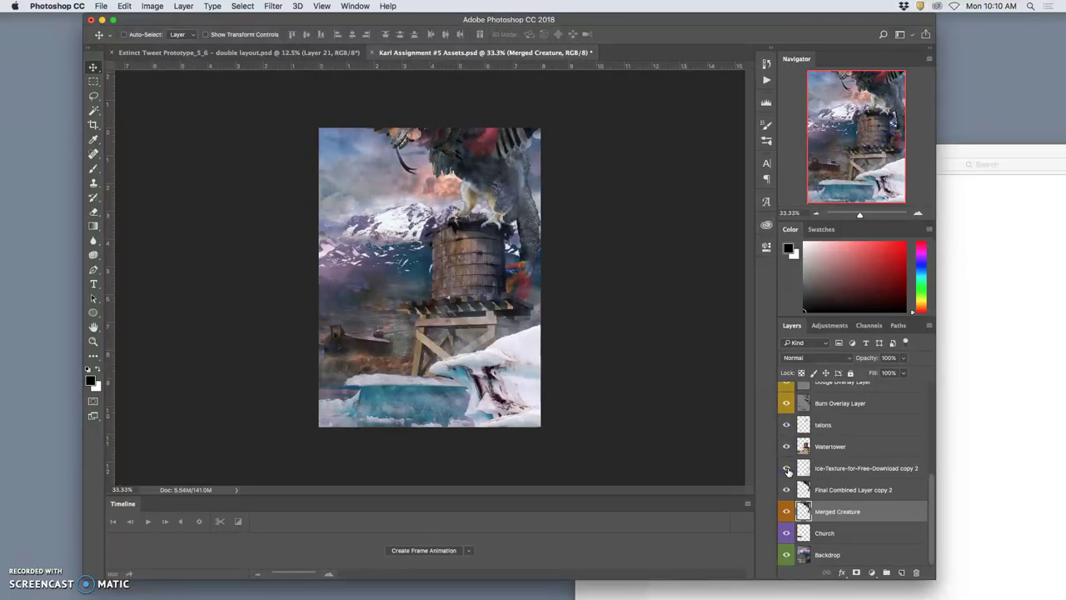
Open the storyboard sketch image from the Assignment 5 folder in Finder.
scroll(866, 512, up, 5)
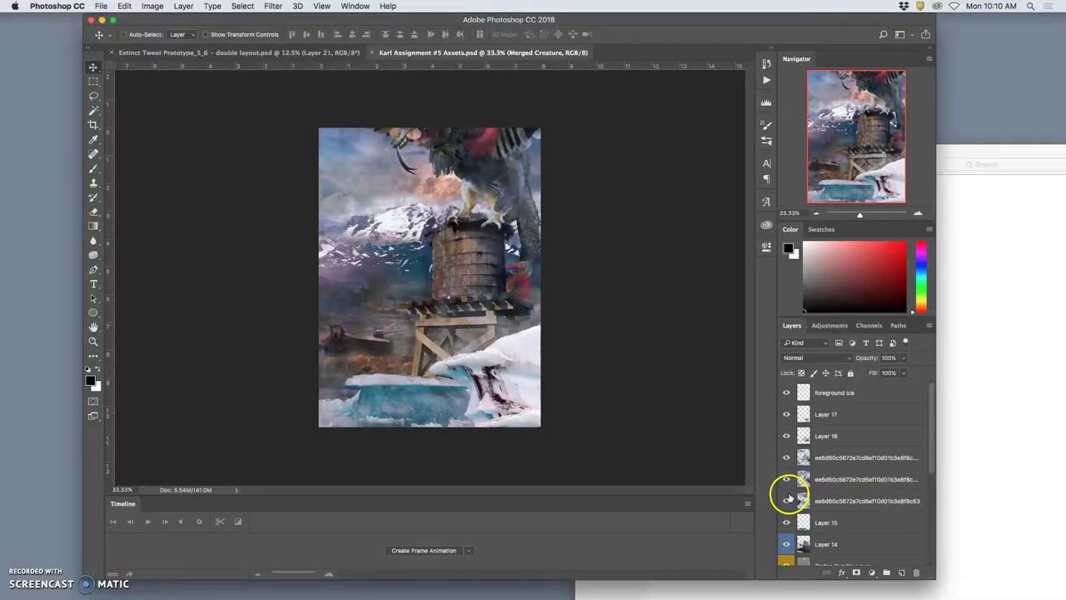
click(1010, 338)
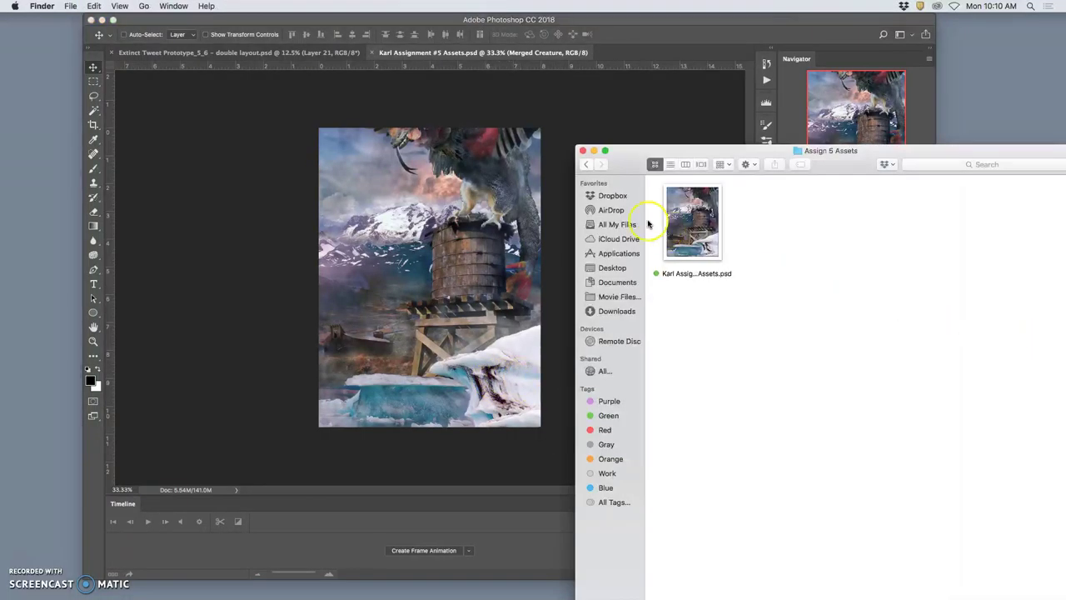
click(586, 164)
click(970, 320)
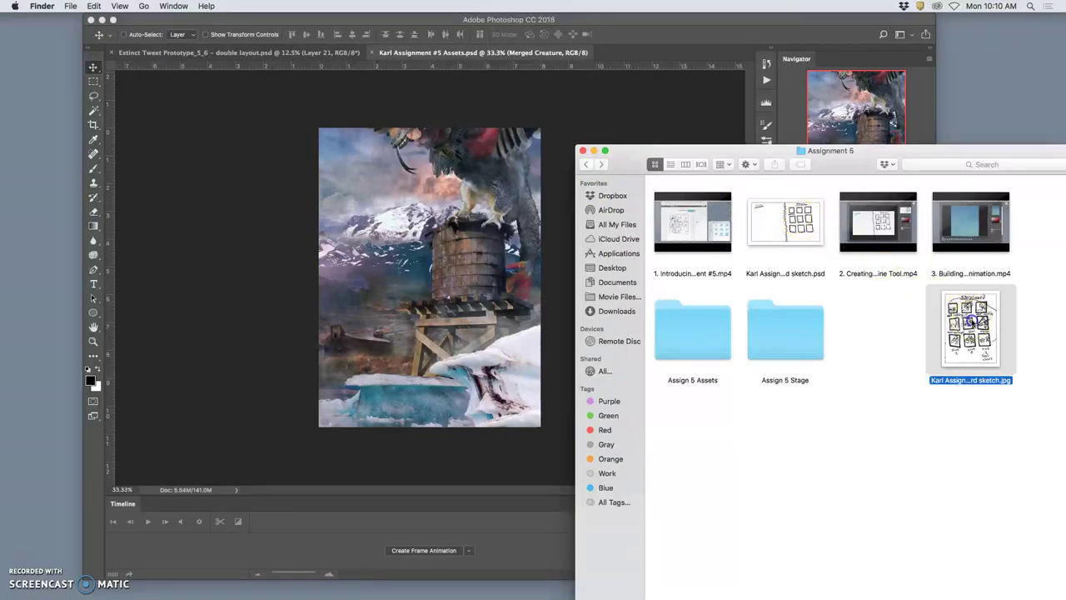
double_click(971, 323)
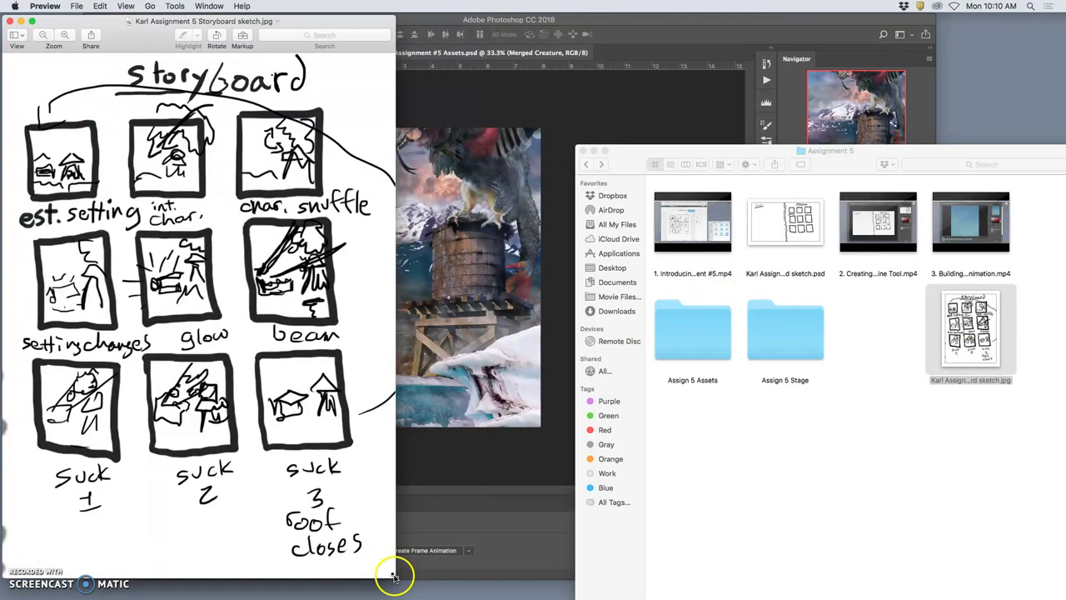
Shrink the Preview storyboard window by dragging its corner so Photoshop shows behind it.
drag(392, 571, 286, 378)
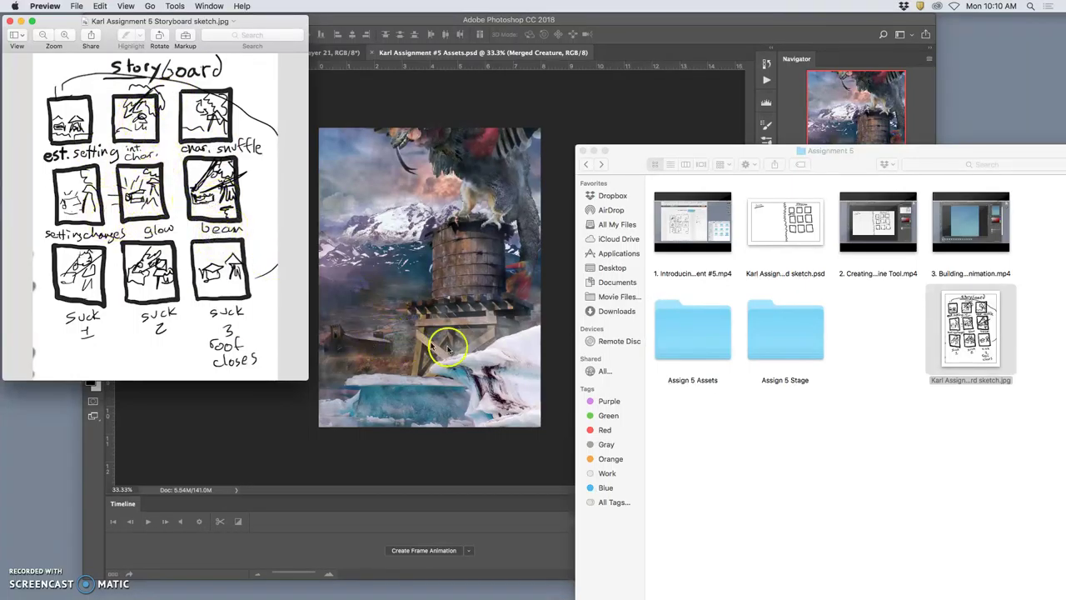
Bring the Photoshop composition forward and select the Church layer in the Layers panel.
mouse_move(607, 593)
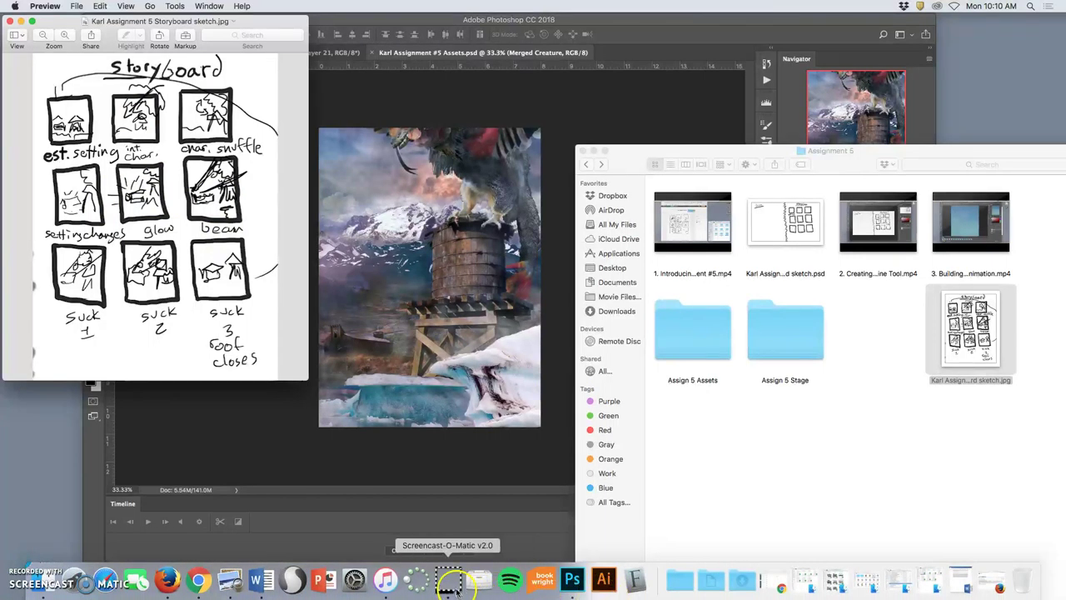
click(464, 408)
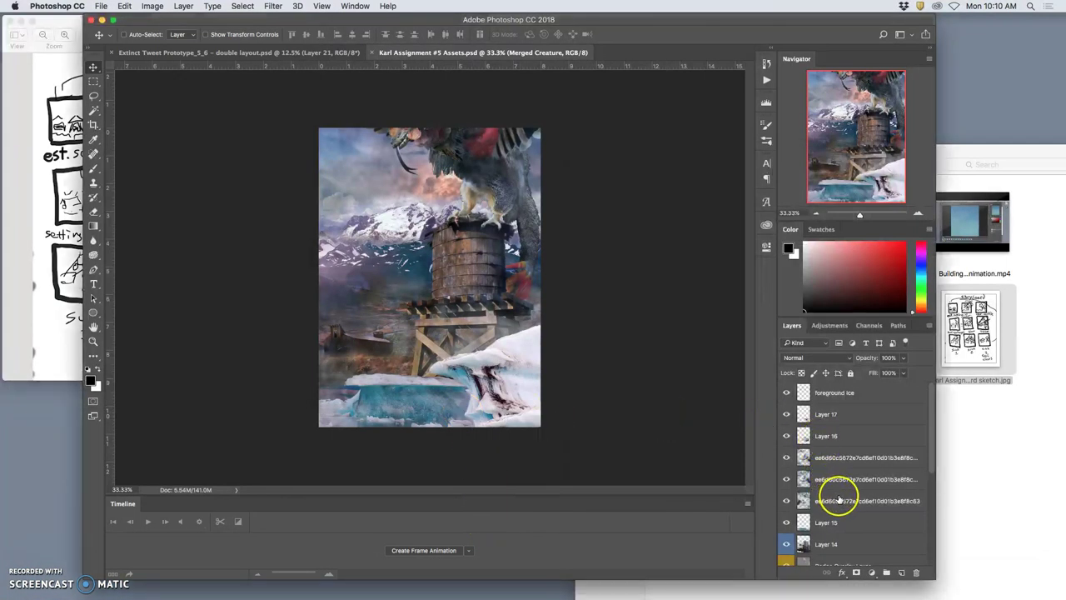
scroll(838, 498, down, 5)
scroll(838, 498, down, 3)
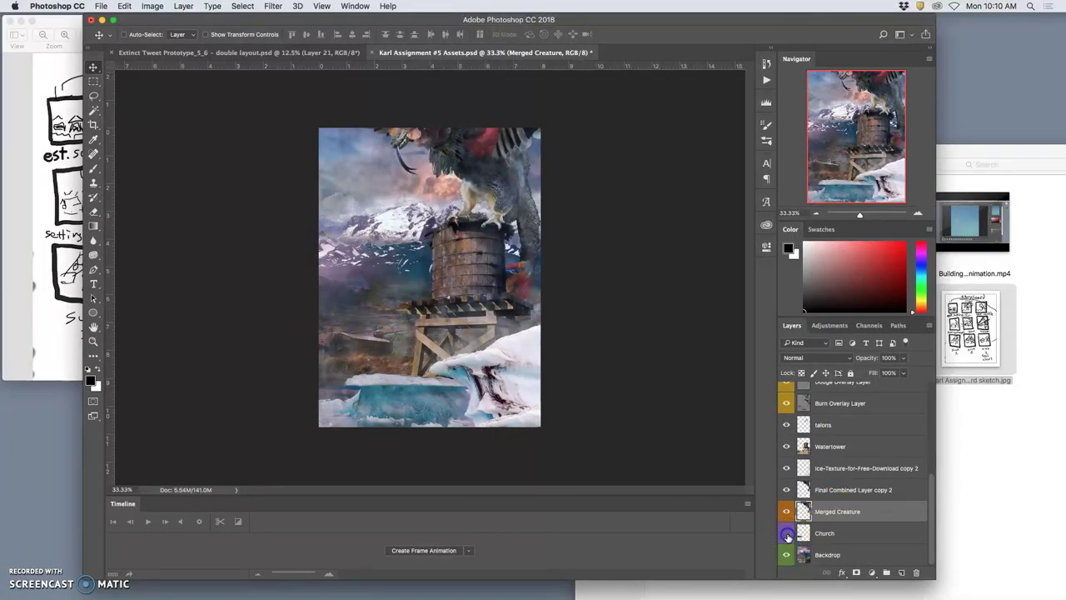
click(825, 533)
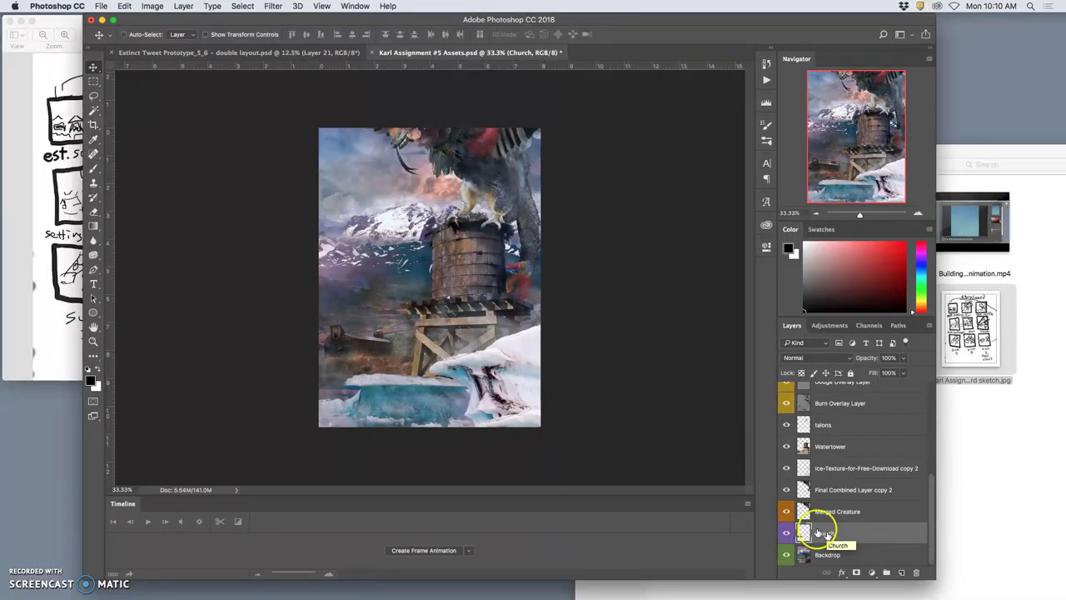
Lasso a trial beam shape from the boat up to the tower top, then deselect it.
click(94, 97)
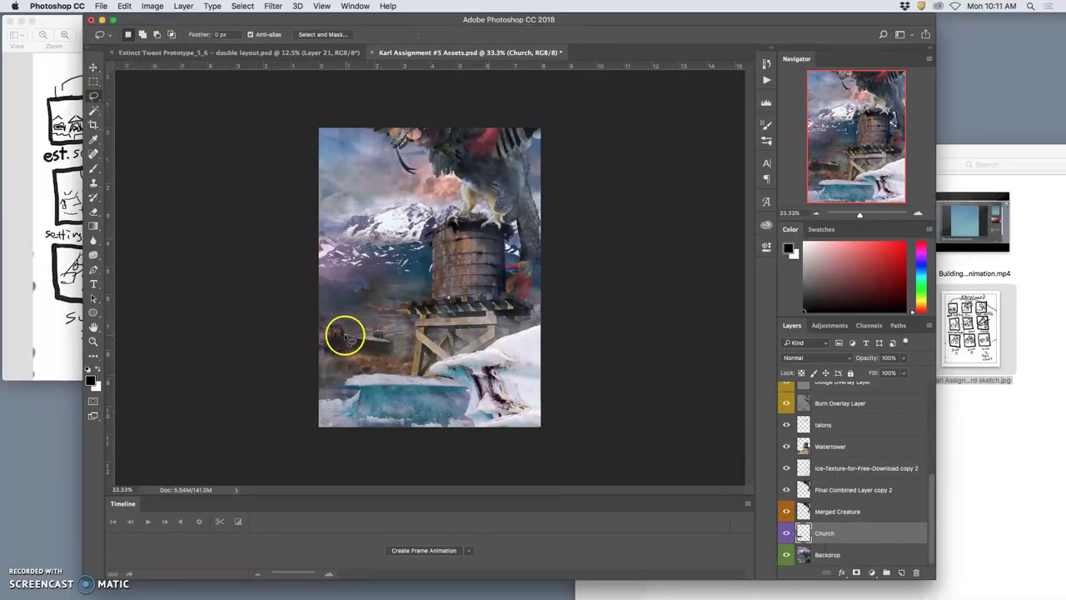
drag(469, 204, 467, 208)
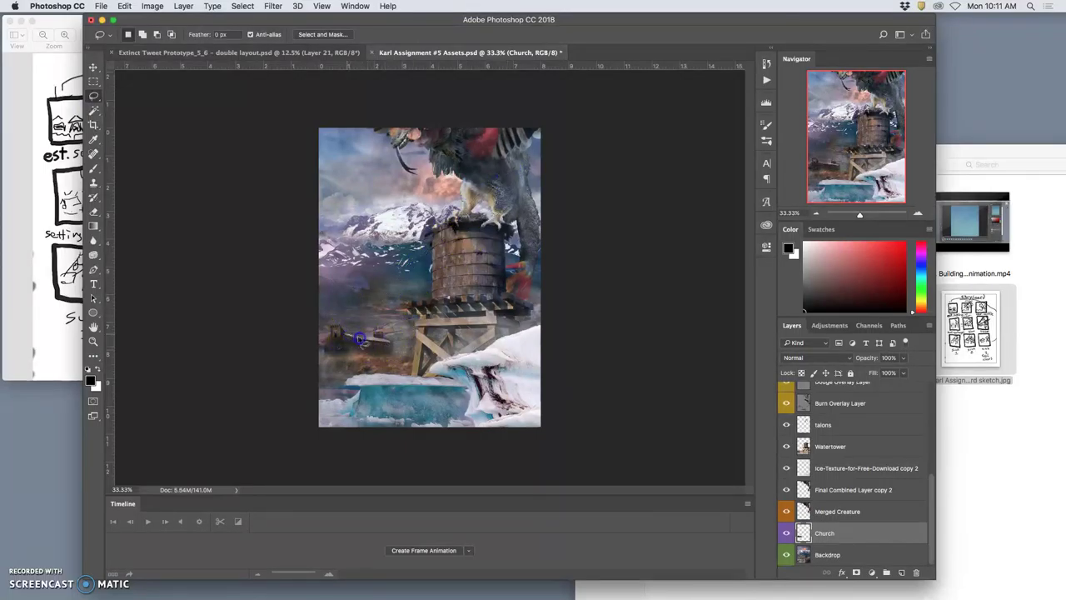
drag(389, 345, 515, 235)
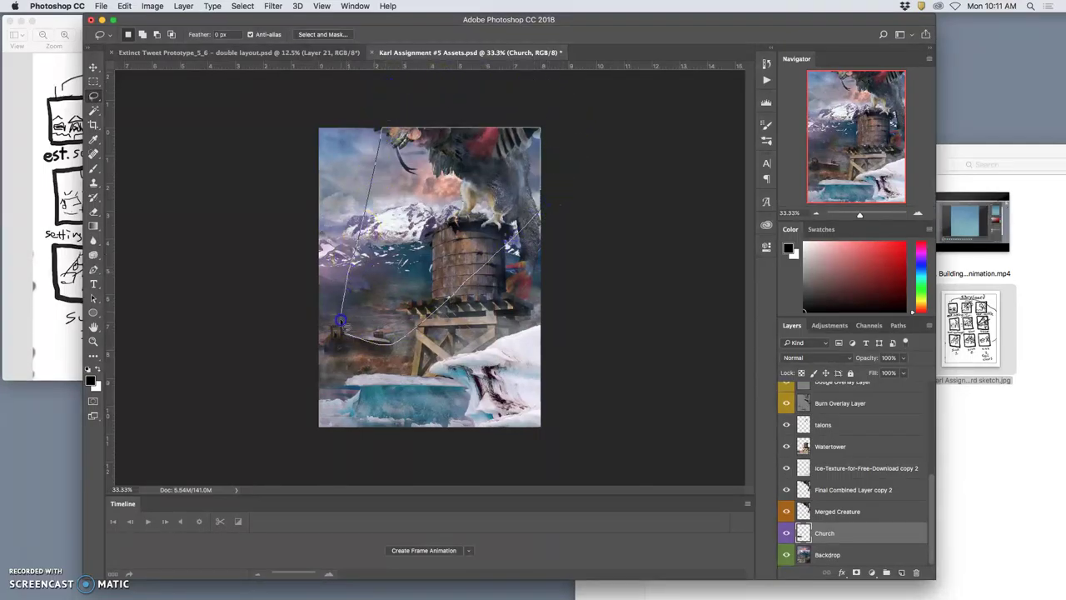
click(342, 336)
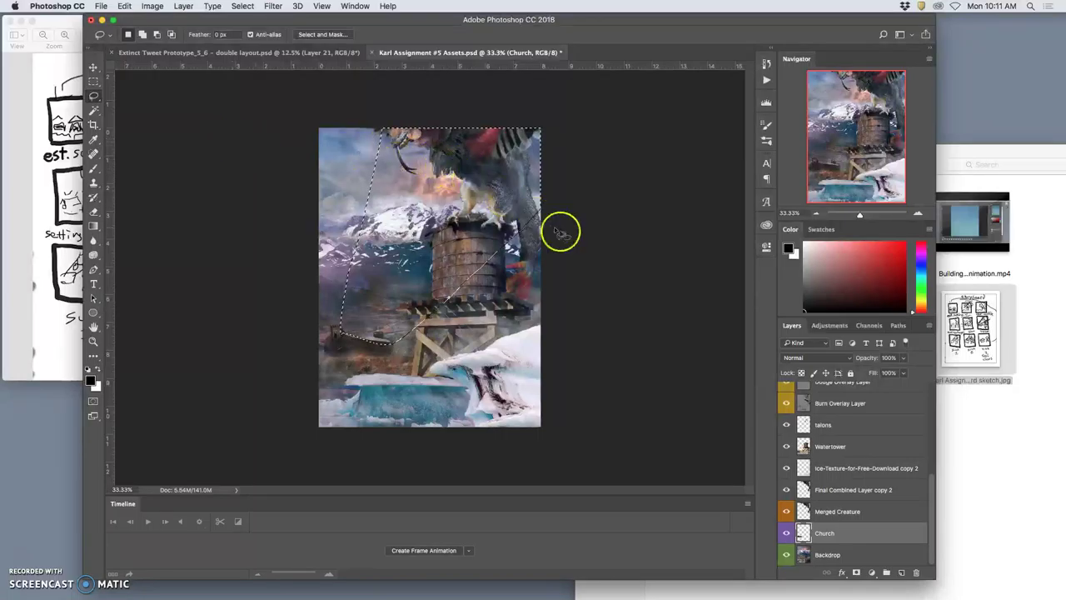
click(637, 342)
mouse_move(637, 592)
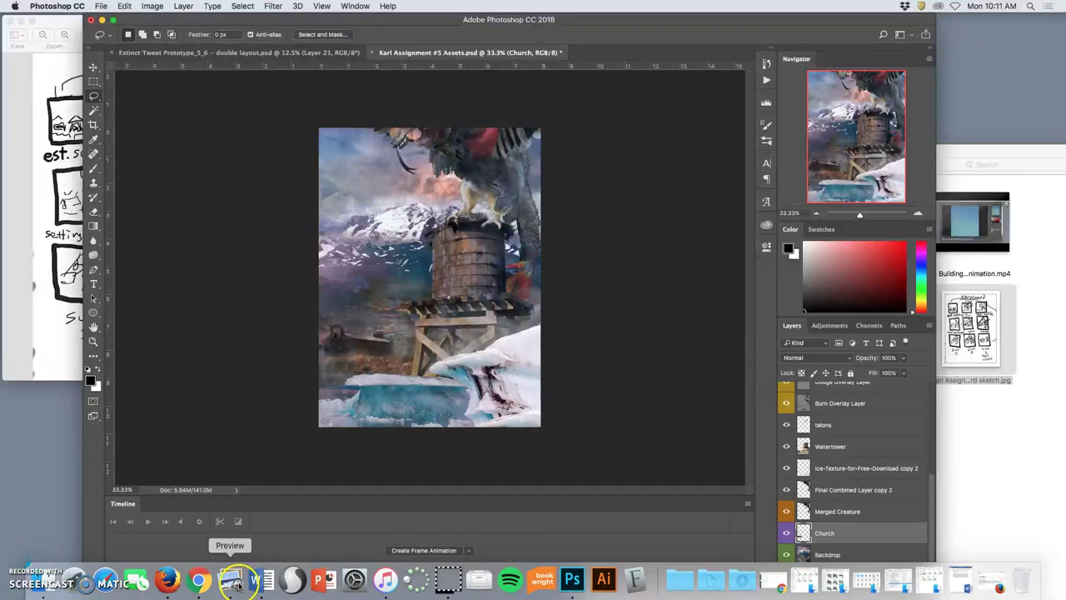
In a new Chrome tab, search Google Images for 'tractor beam' filtered to Large size.
click(198, 580)
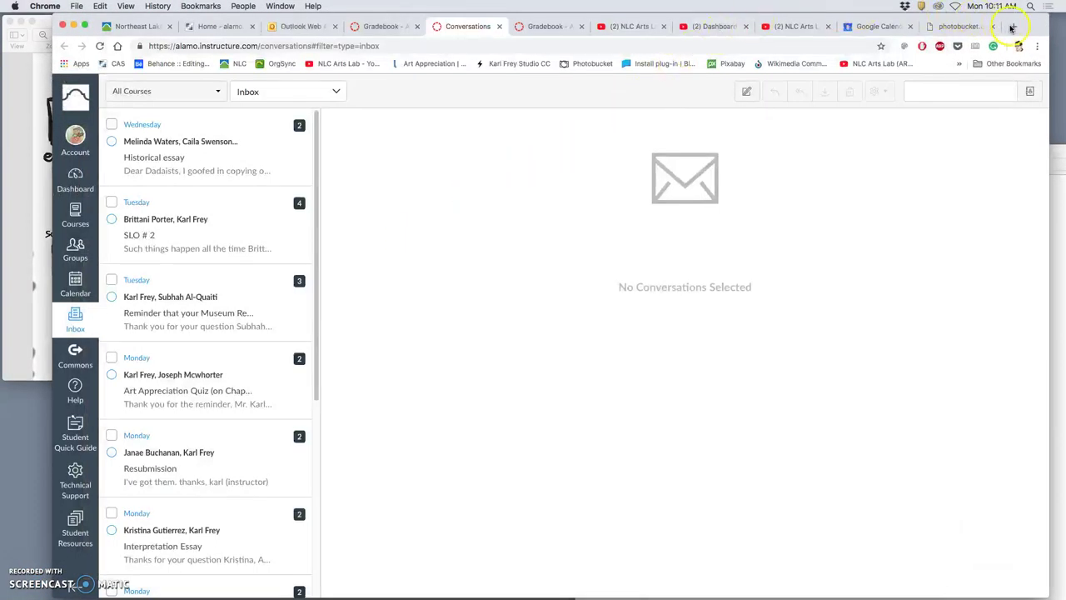
click(1012, 27)
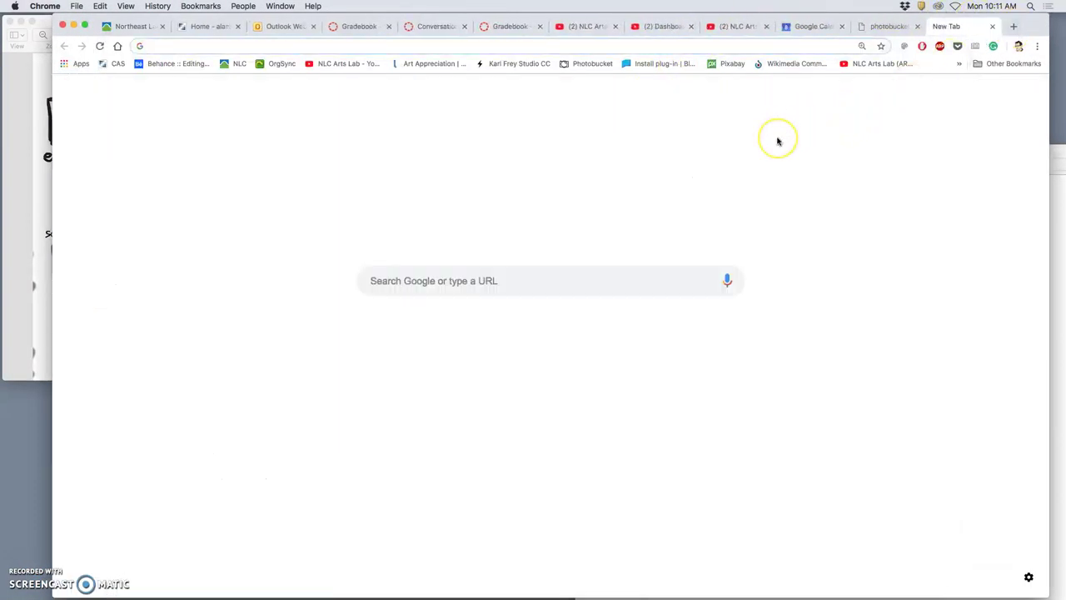
click(923, 98)
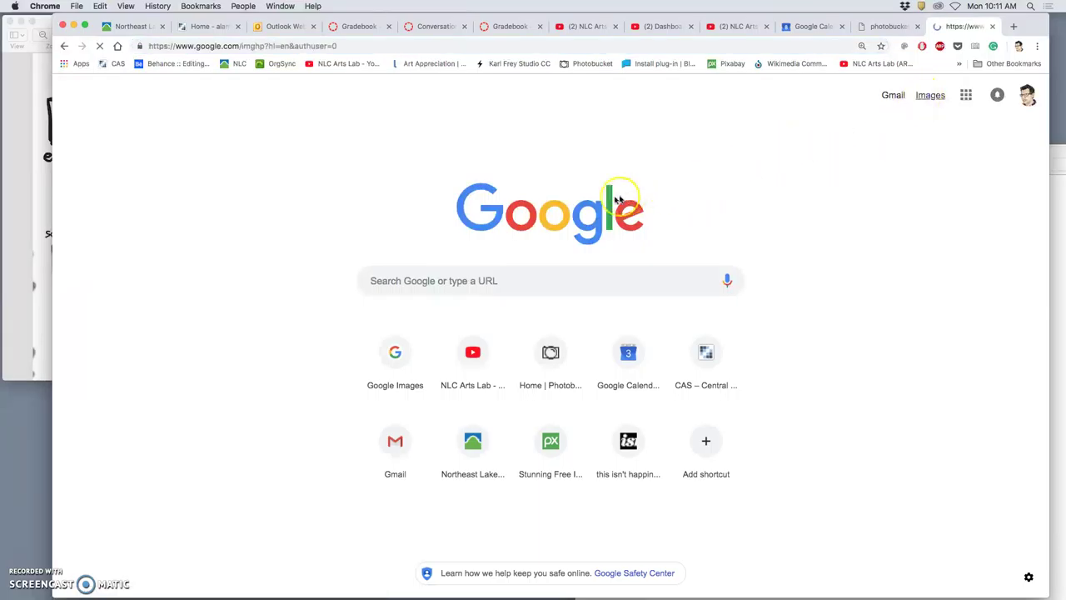
text(tractor beam)
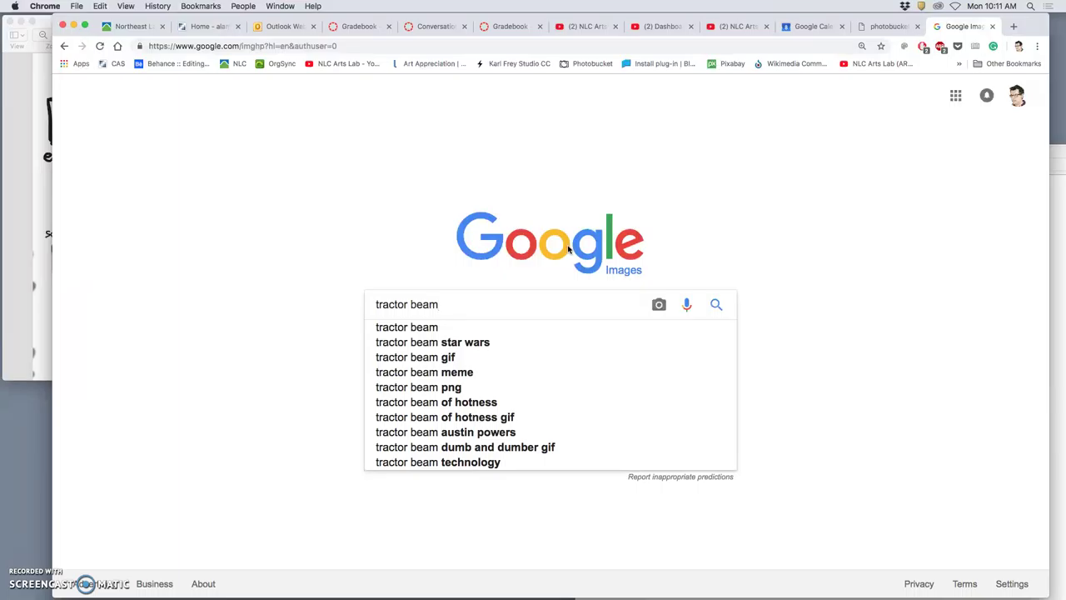
key(Return)
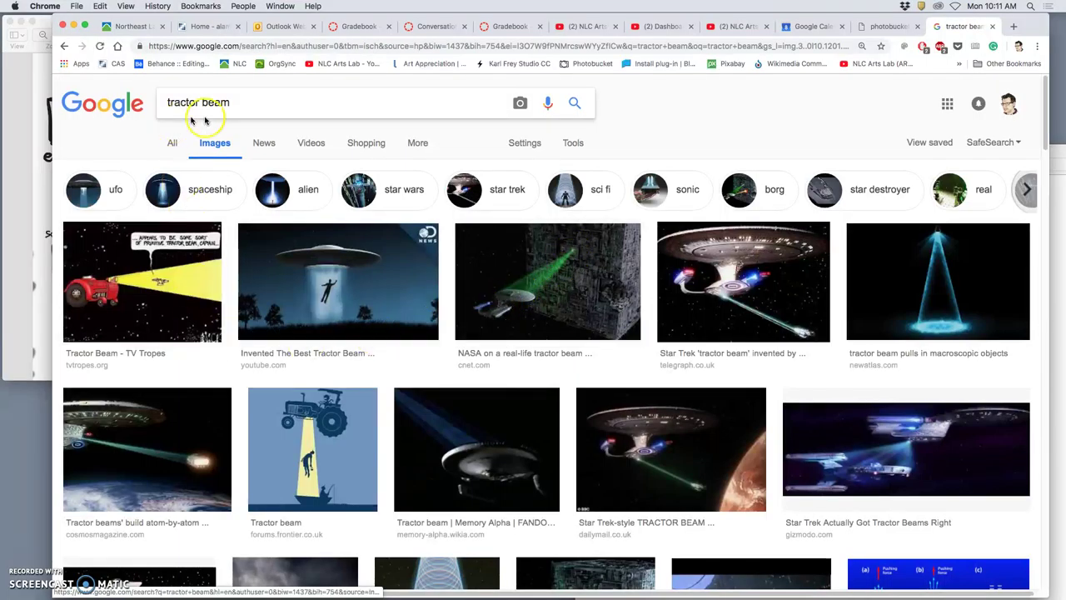
click(572, 144)
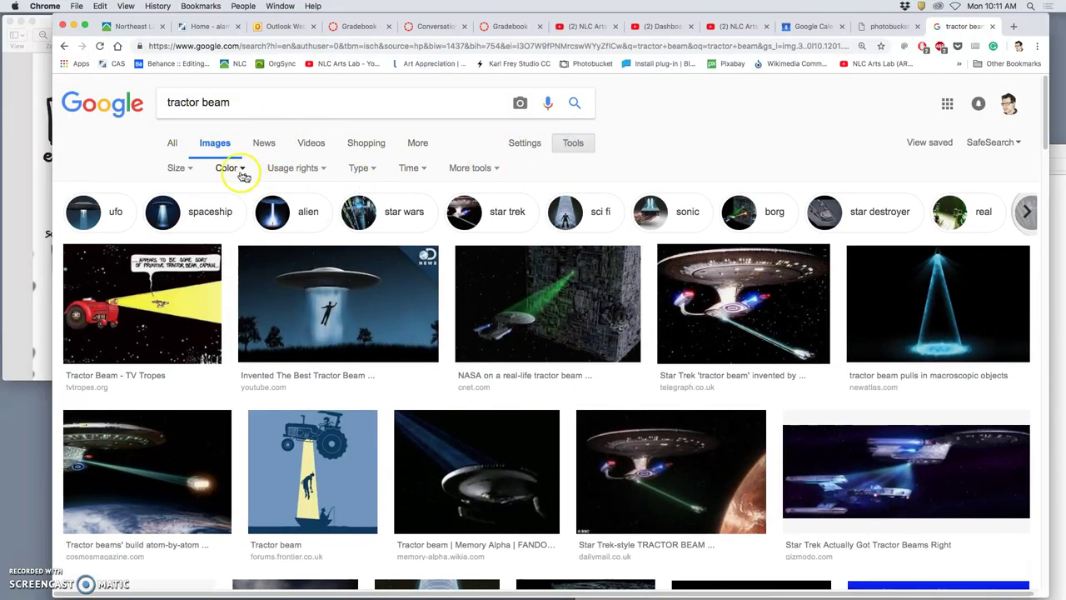
click(179, 168)
click(185, 209)
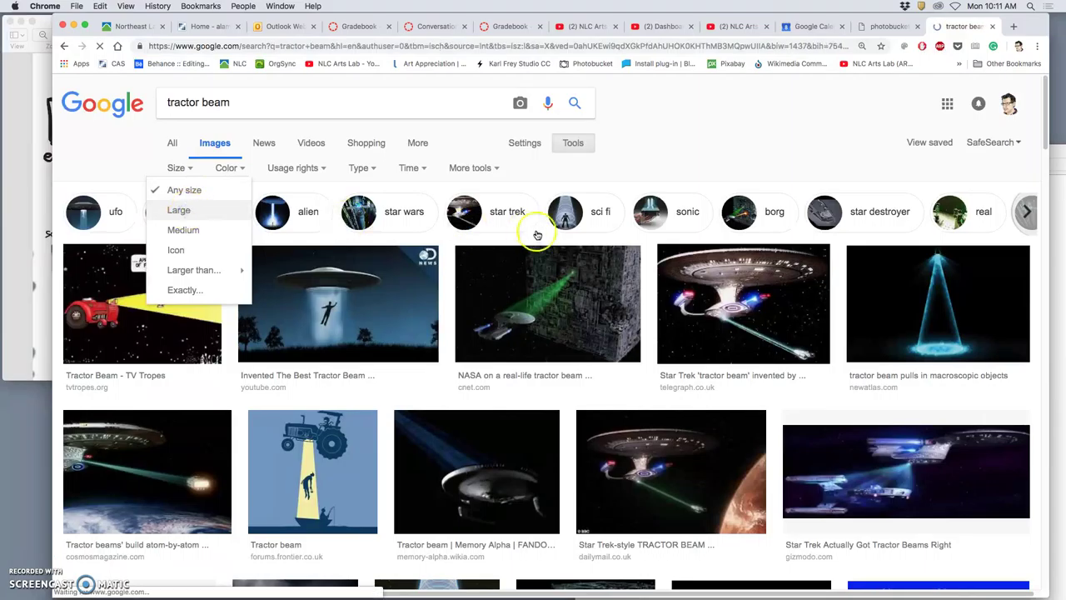
Open the glowing UFO and blue-beam UFO images in new tabs.
scroll(532, 265, down, 5)
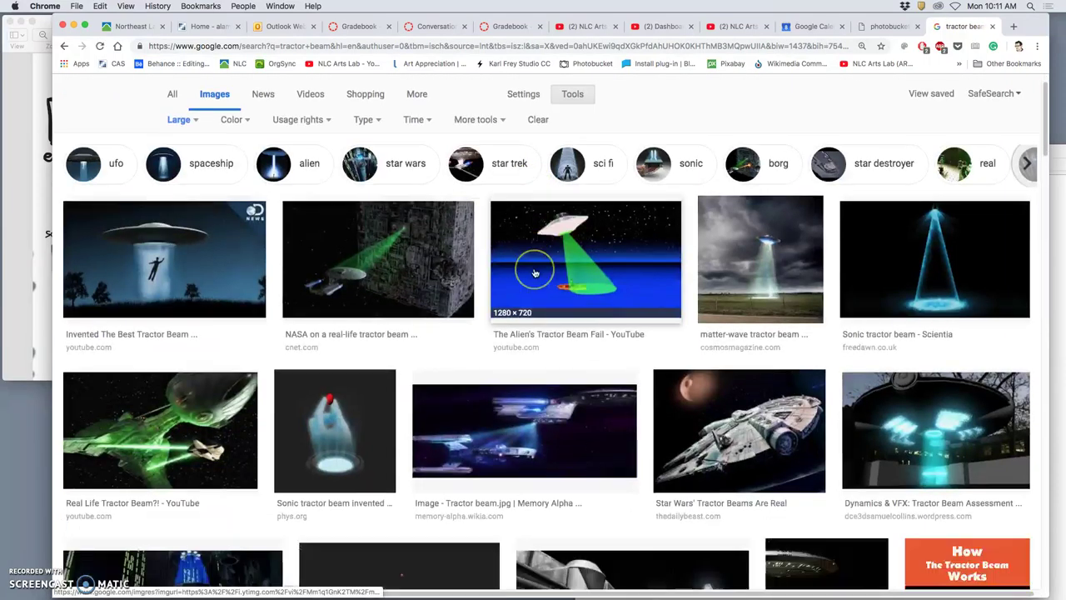
scroll(535, 273, down, 12)
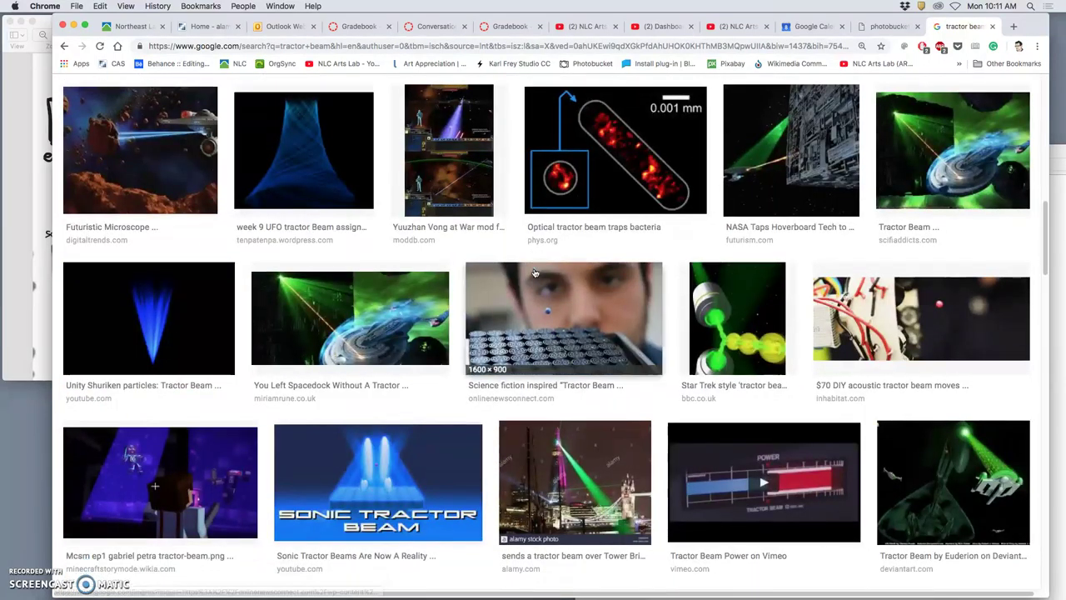
scroll(535, 273, down, 2)
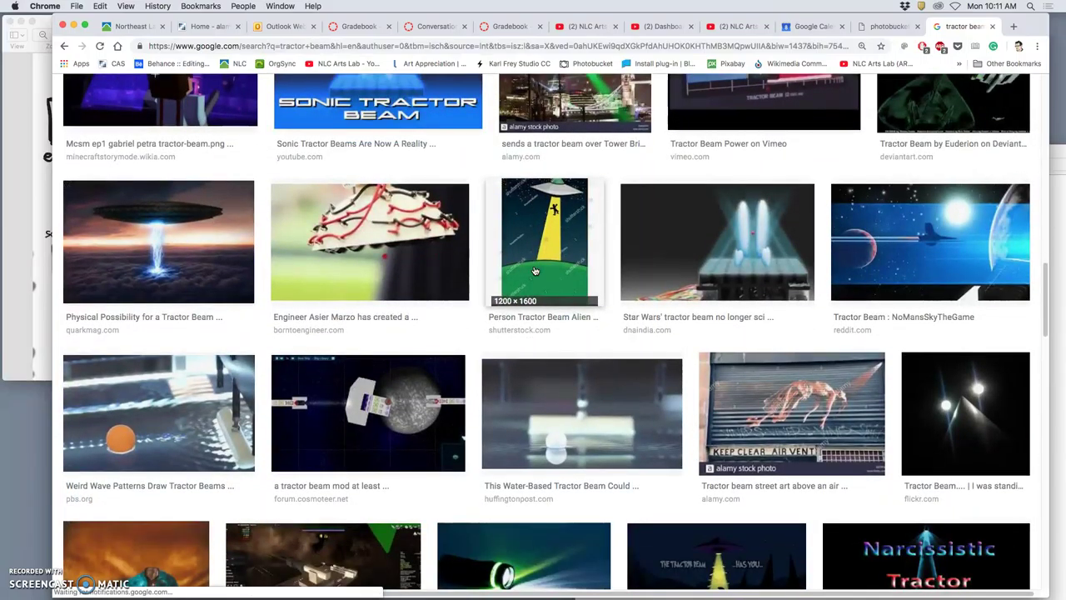
scroll(534, 270, down, 1)
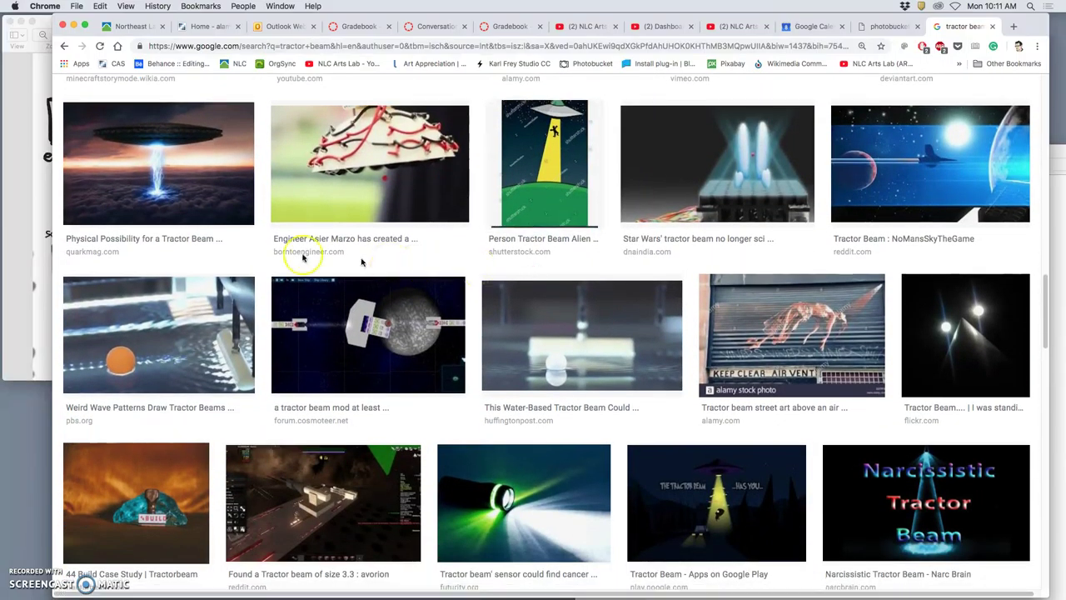
right_click(159, 172)
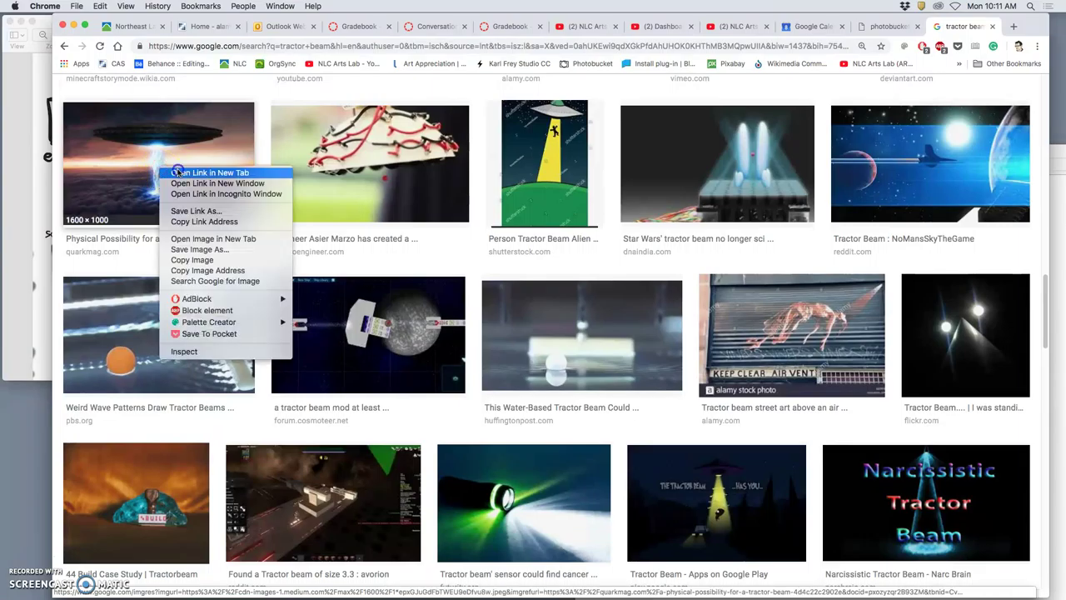
click(190, 175)
scroll(417, 275, down, 10)
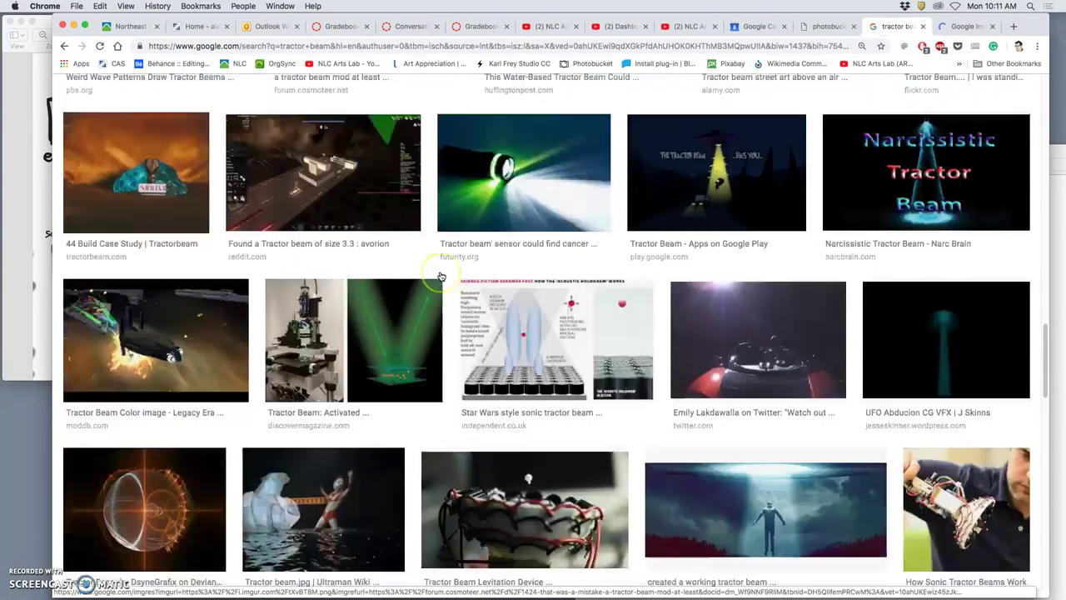
scroll(441, 276, down, 5)
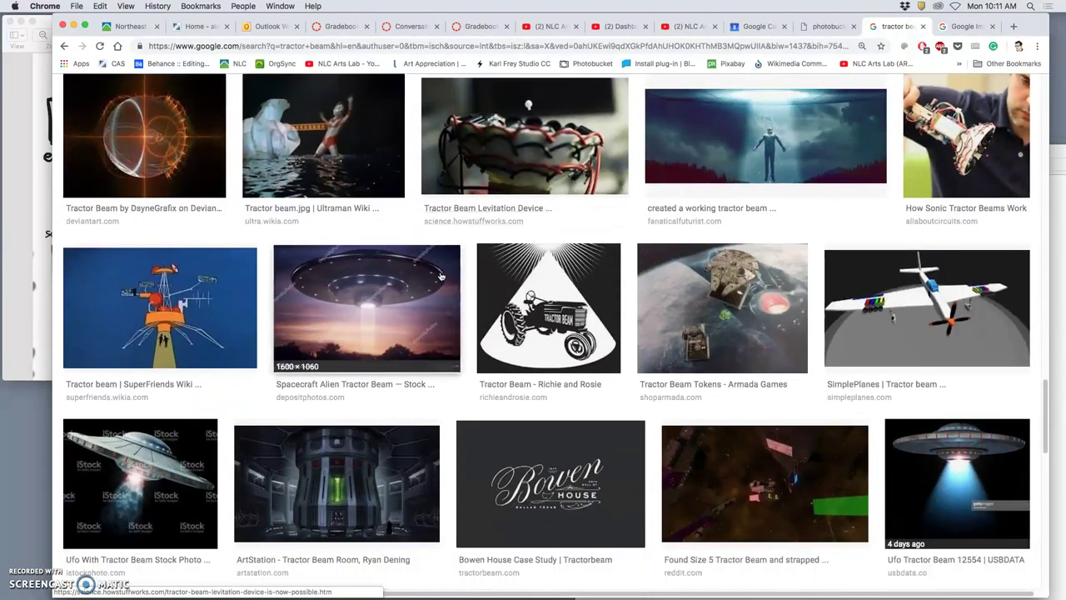
scroll(427, 329, down, 8)
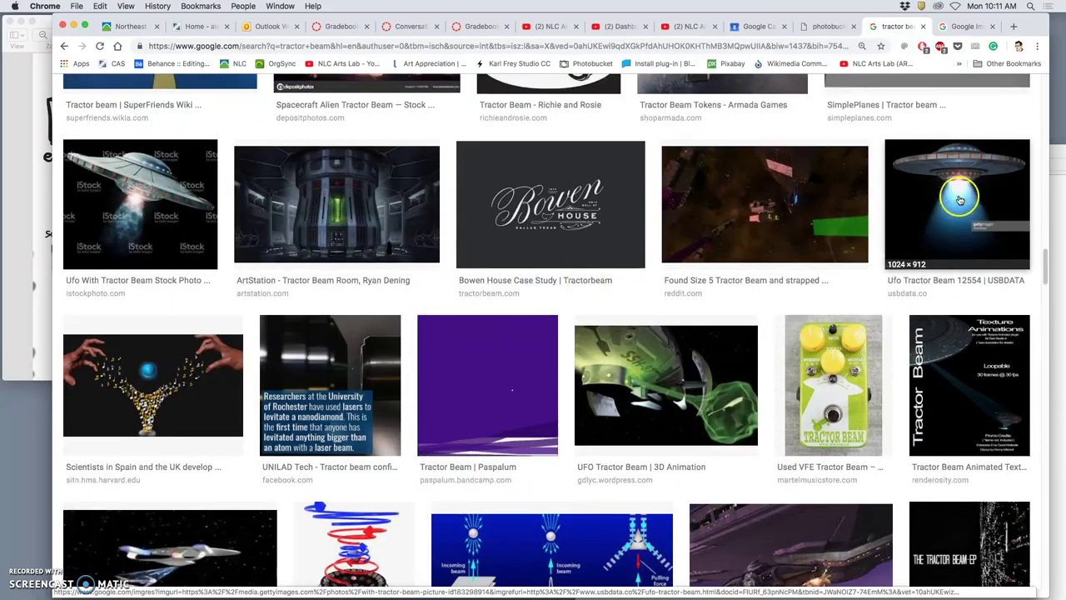
right_click(962, 202)
click(957, 205)
Open another chosen result and the marbled Sixty Vines image in new tabs.
scroll(654, 257, down, 10)
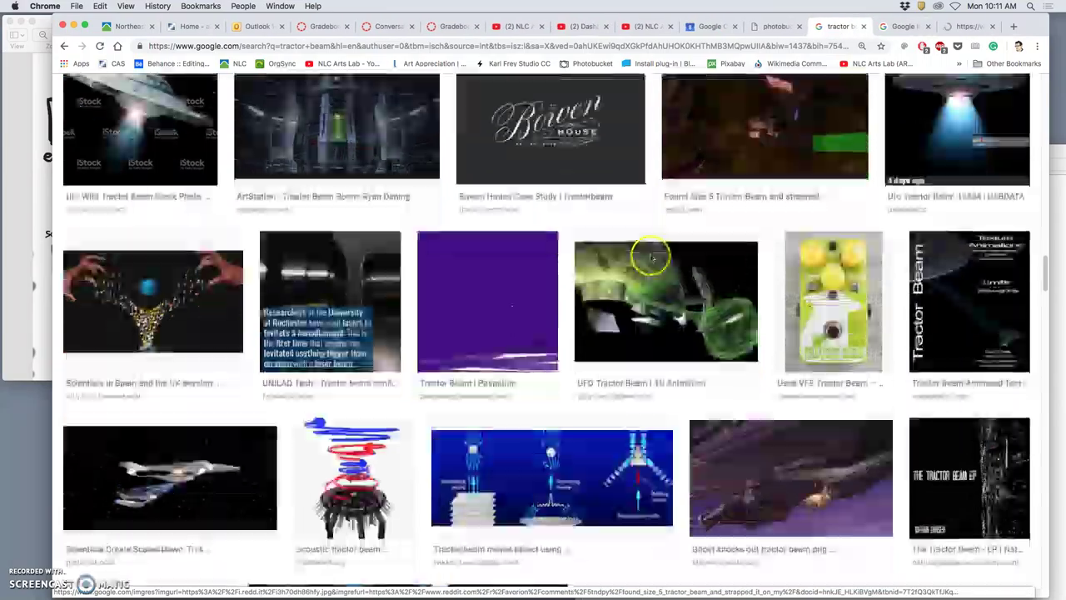
scroll(651, 258, down, 5)
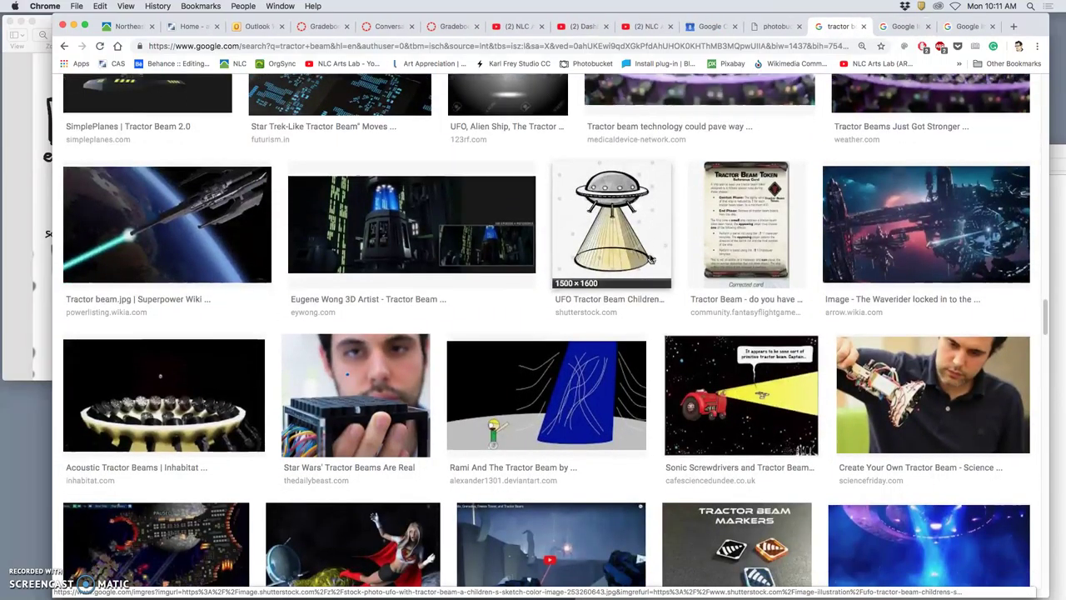
scroll(651, 260, down, 12)
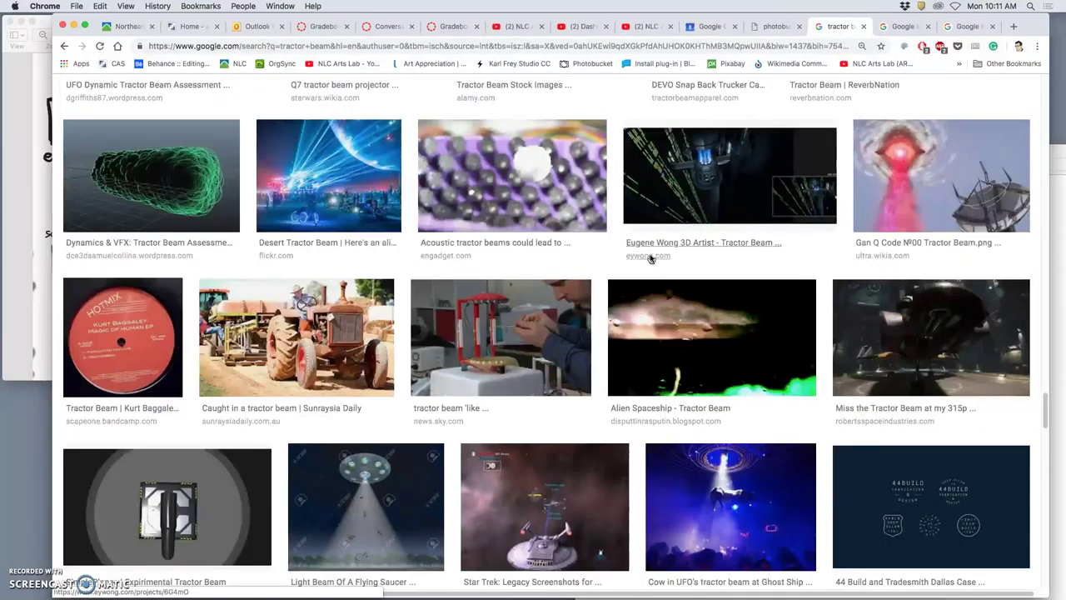
scroll(651, 258, down, 15)
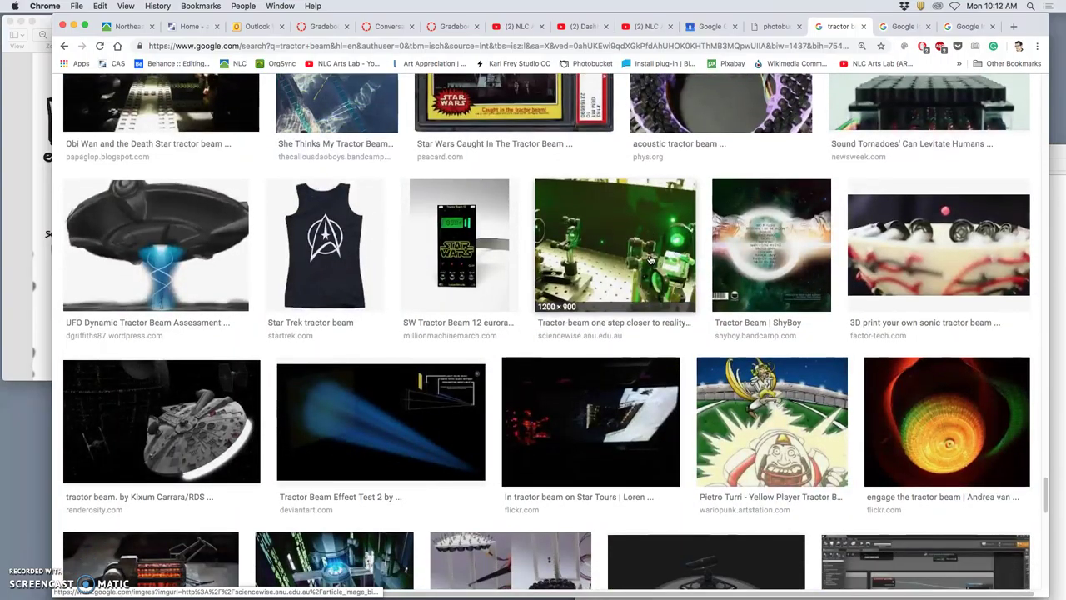
scroll(651, 260, down, 2)
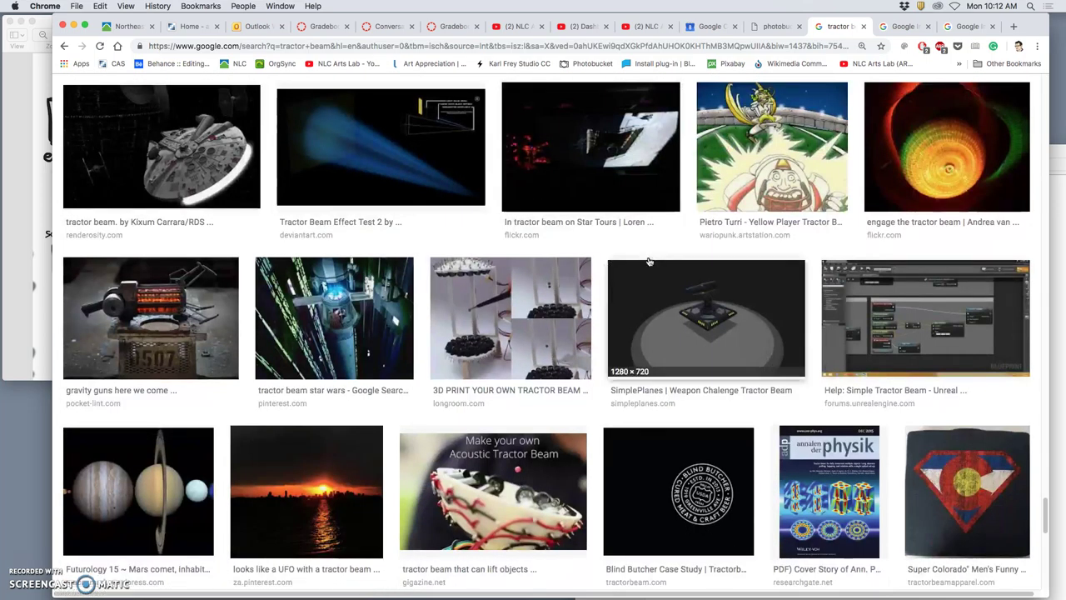
click(442, 172)
scroll(518, 231, down, 8)
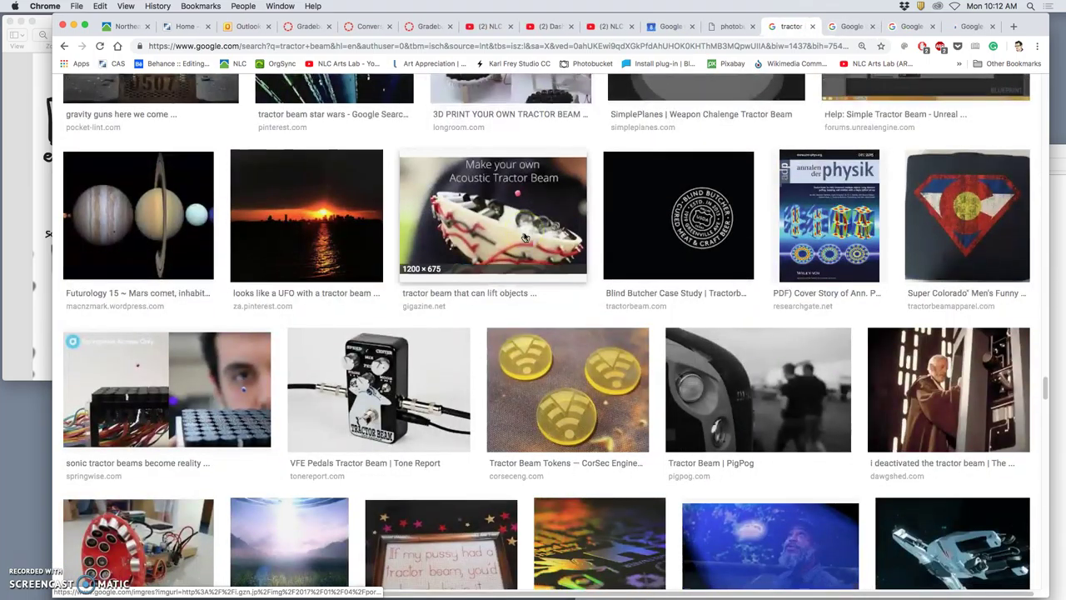
scroll(525, 237, down, 7)
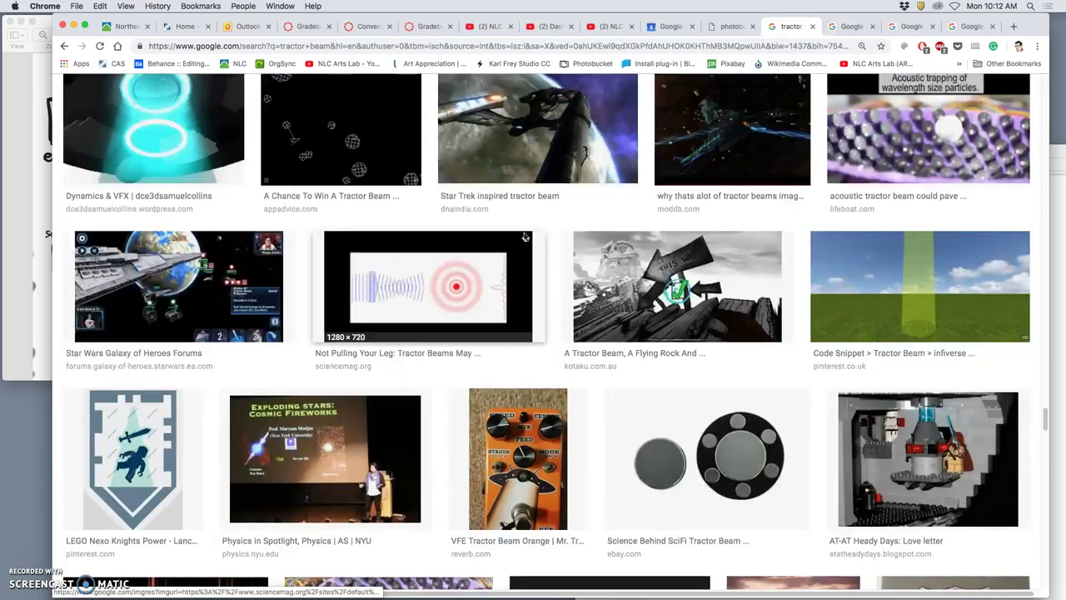
scroll(525, 237, down, 2)
scroll(525, 238, down, 9)
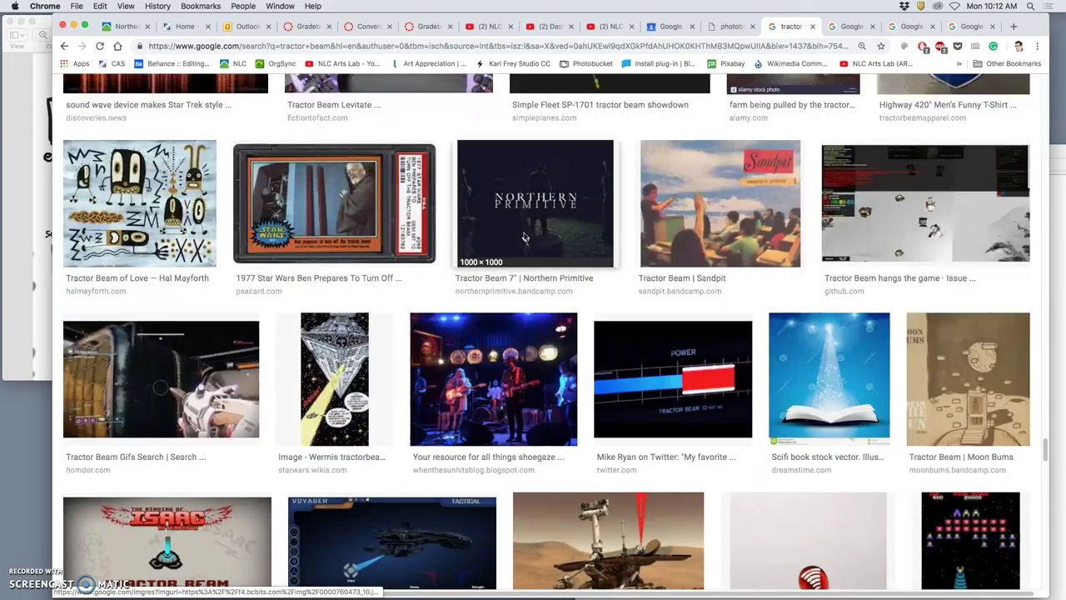
scroll(525, 237, down, 8)
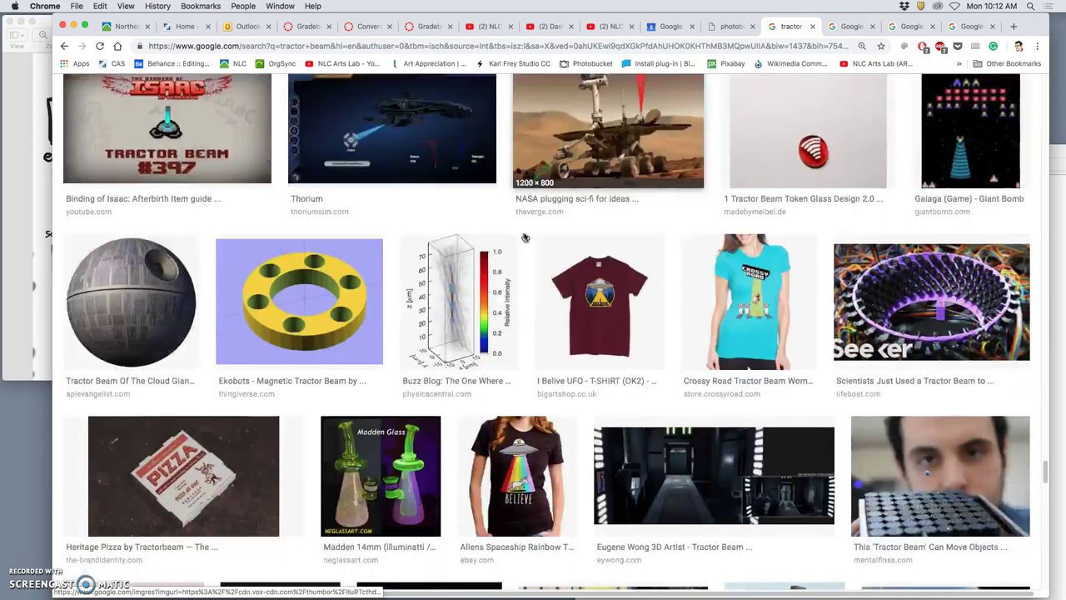
scroll(525, 237, down, 3)
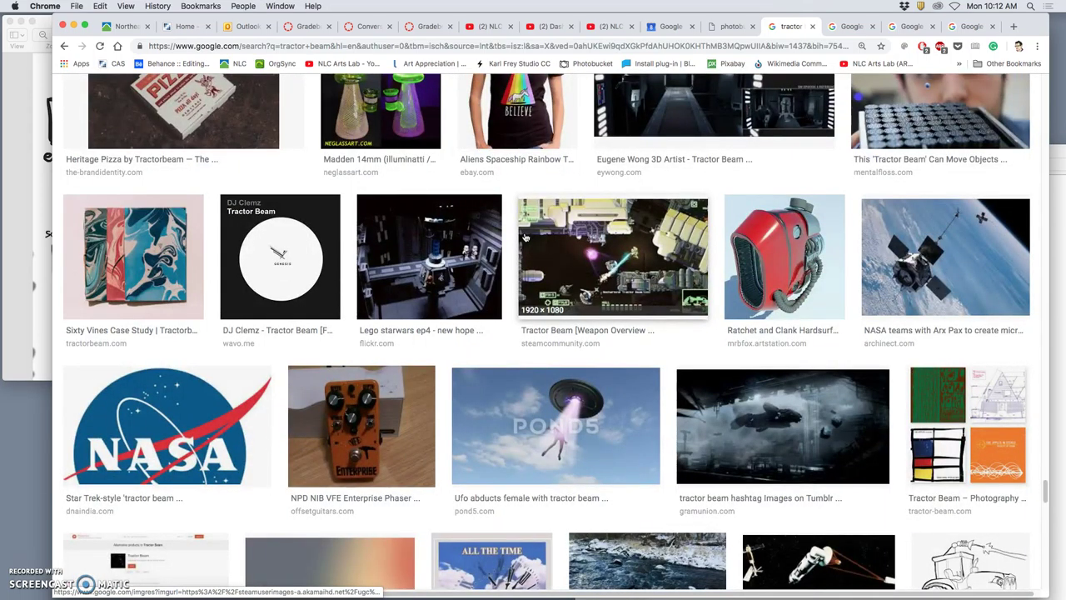
scroll(524, 237, down, 1)
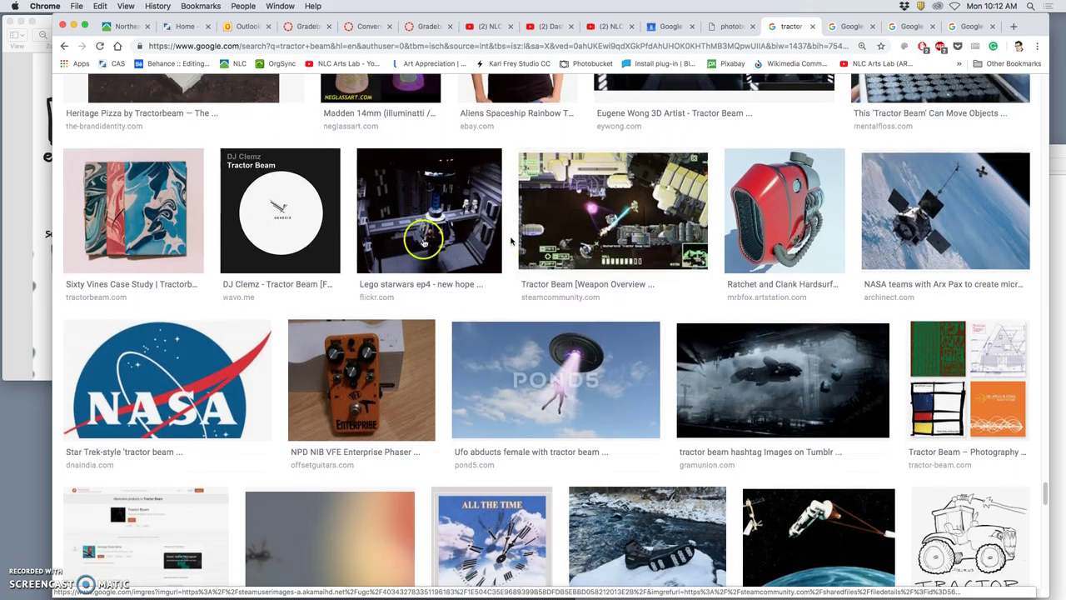
right_click(147, 214)
click(177, 216)
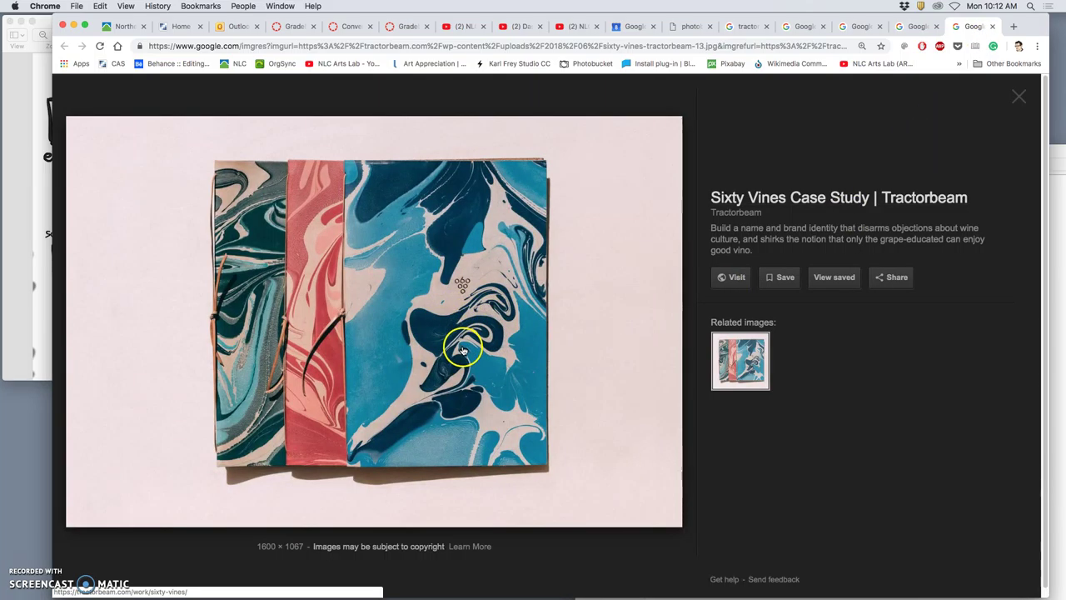
Save the marbled image as sixty-vines-tractorbeam-13 into Assignment 5 and close its tab.
right_click(459, 326)
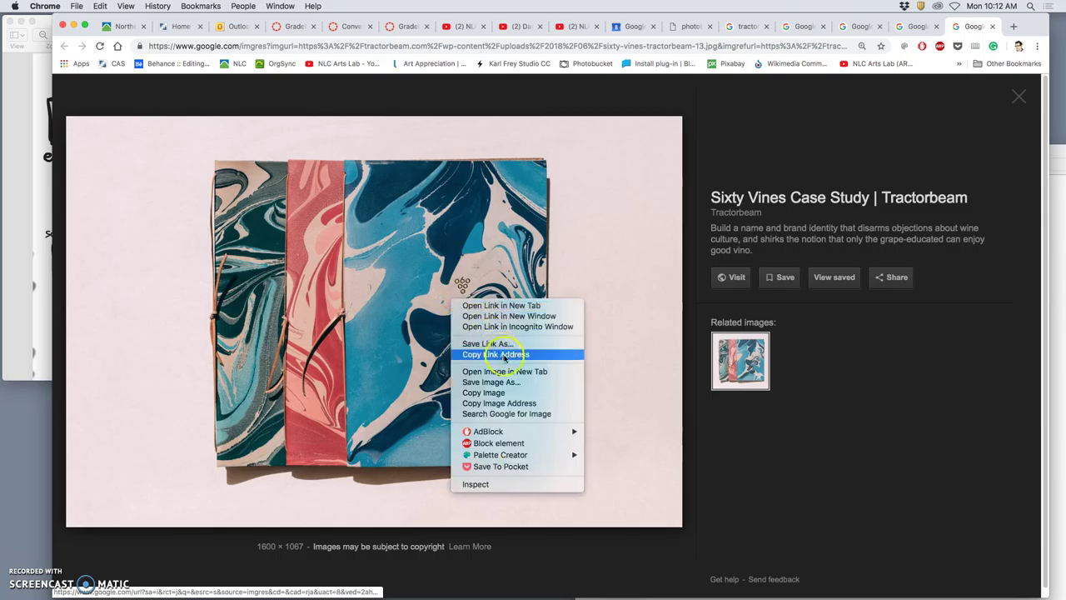
click(512, 382)
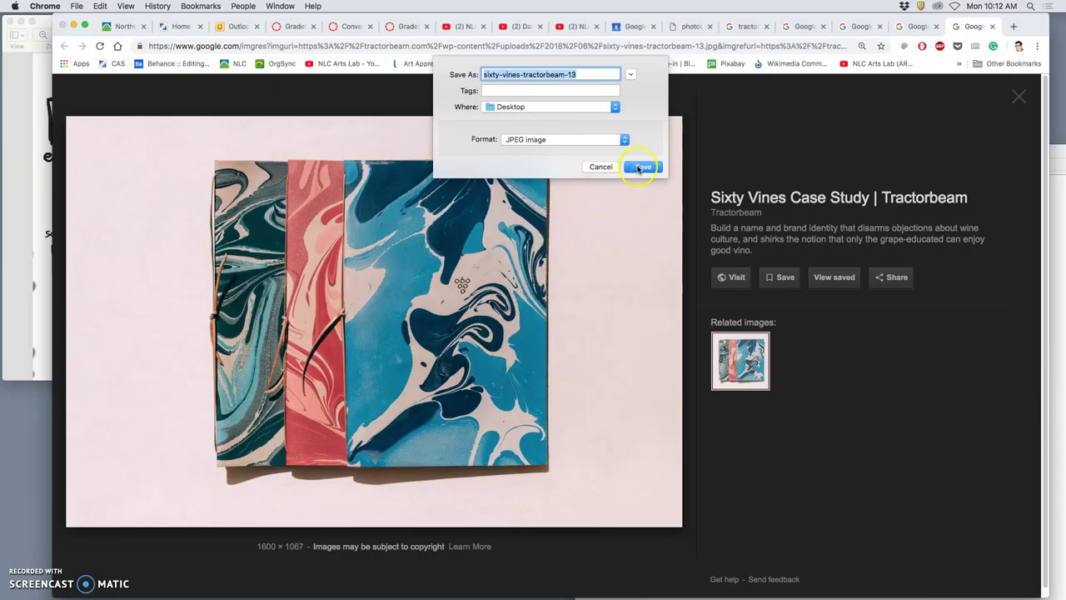
click(565, 109)
click(564, 107)
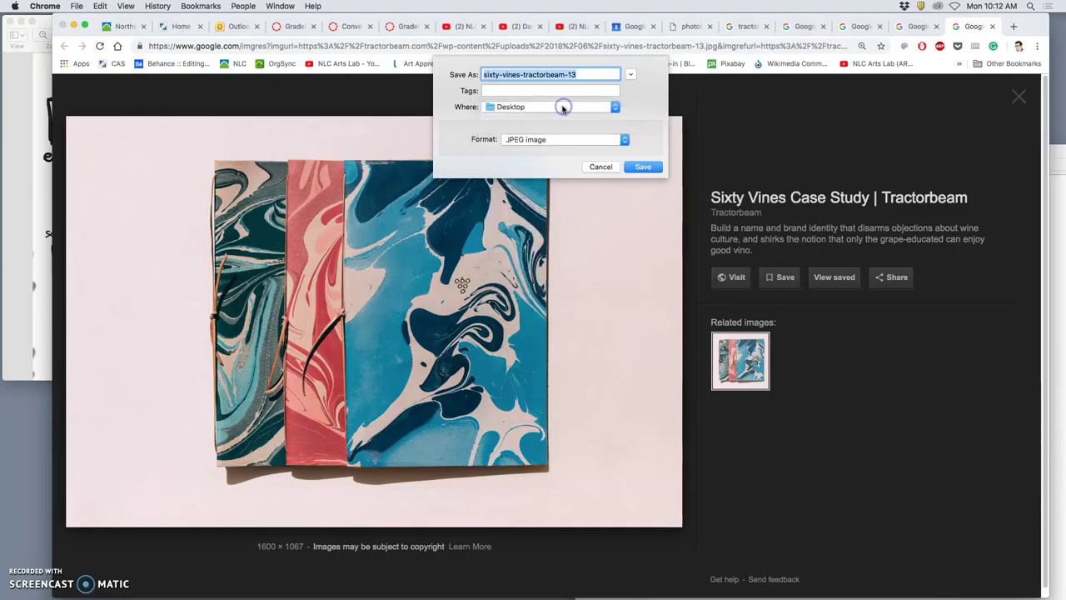
click(564, 107)
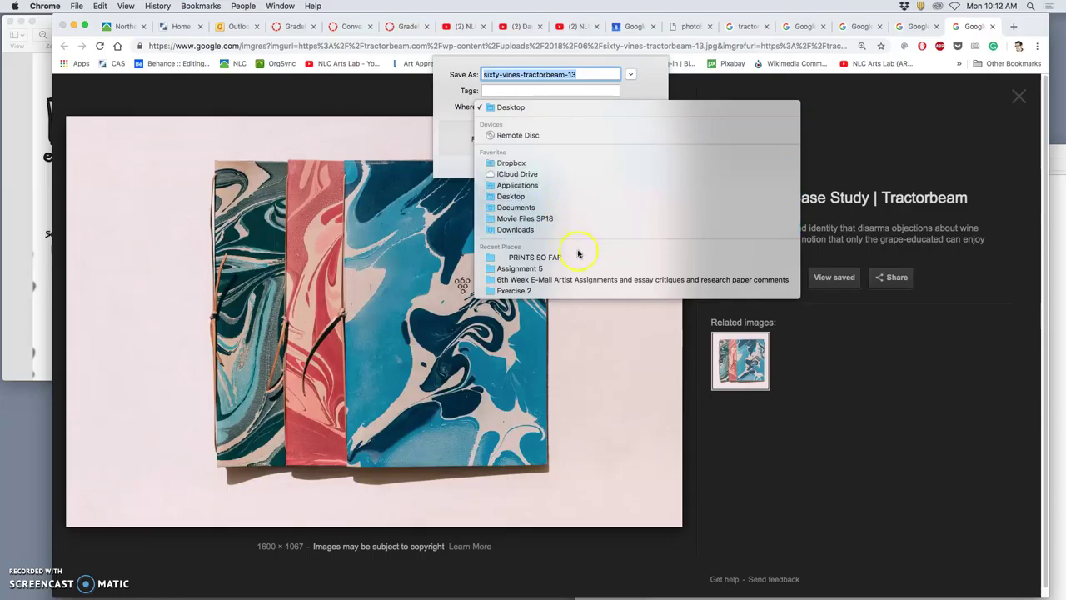
click(563, 276)
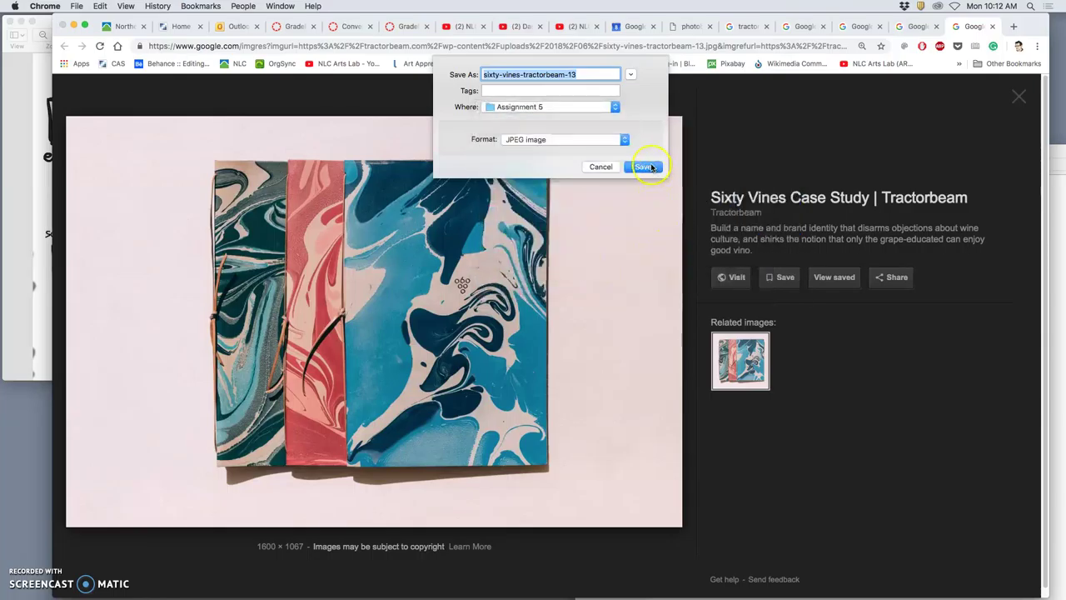
click(651, 166)
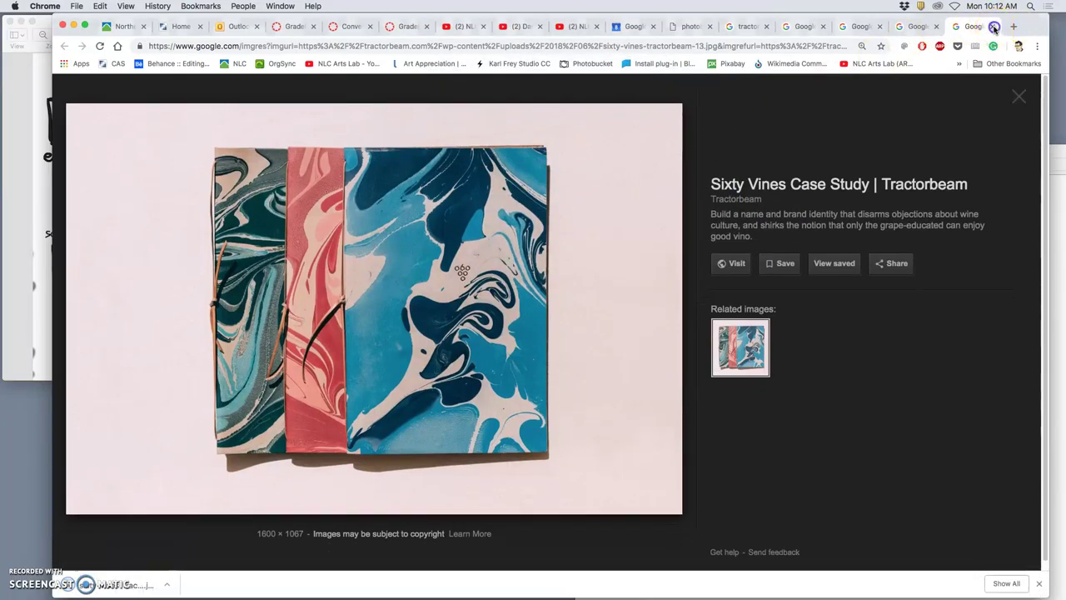
click(806, 326)
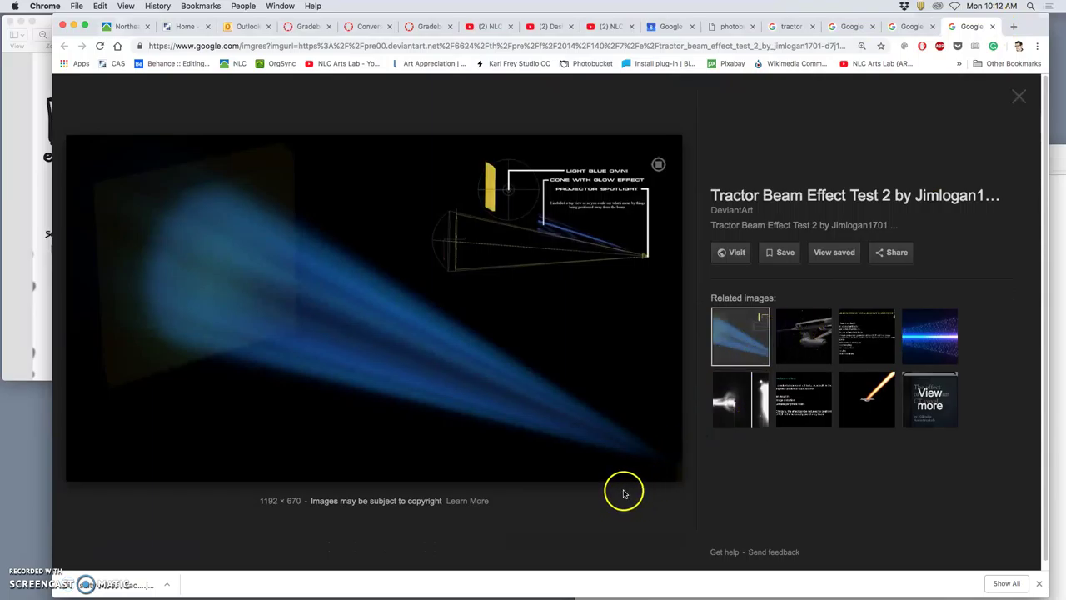
Save the blue Tractor Beam Effect Test 2 image to the desktop and close its tab.
click(934, 348)
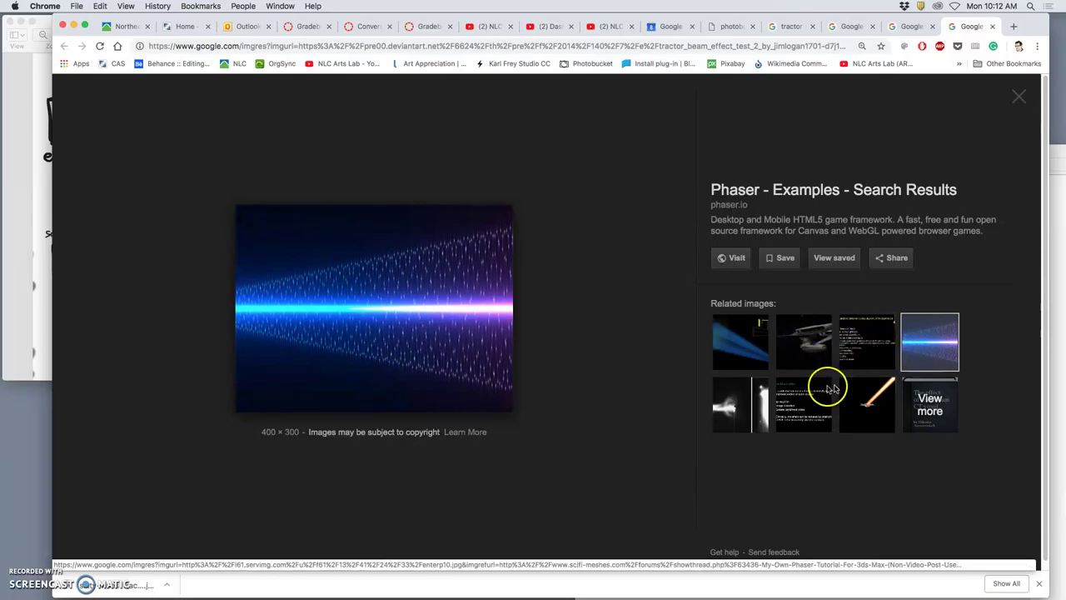
click(748, 396)
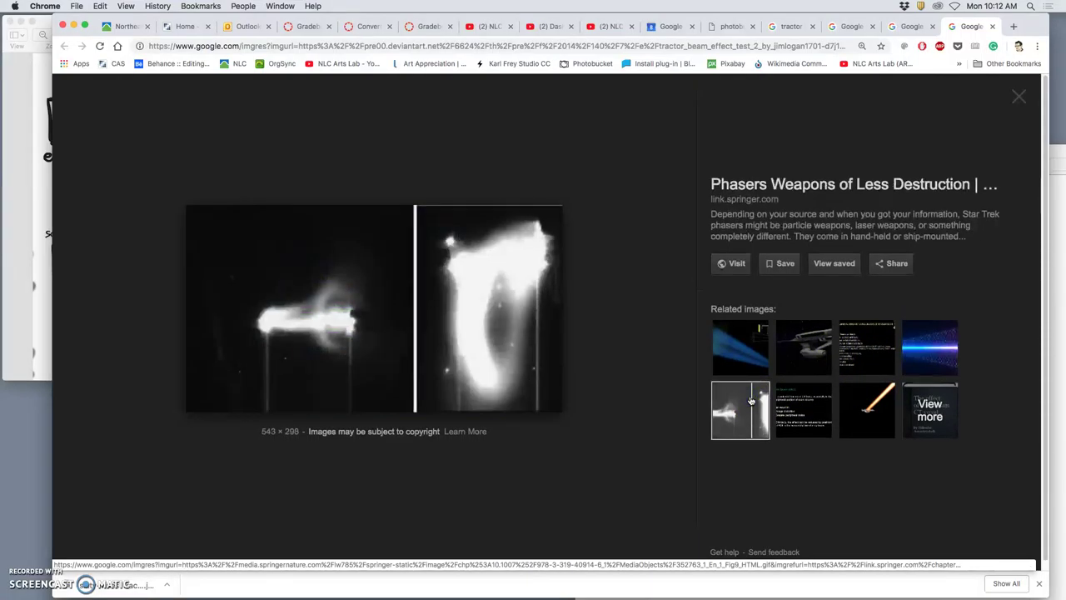
click(739, 344)
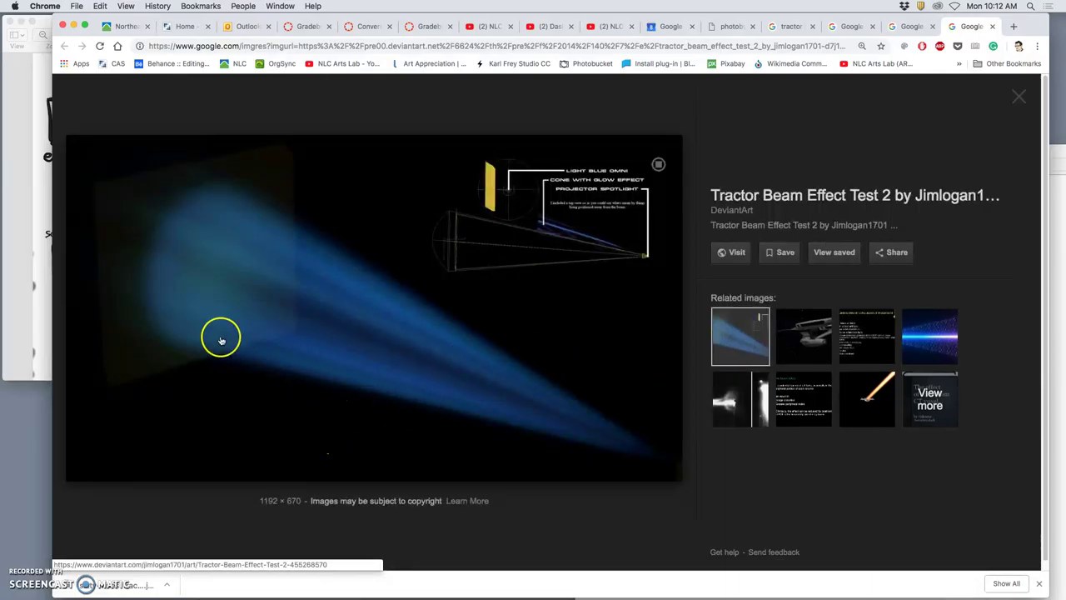
drag(221, 339, 29, 456)
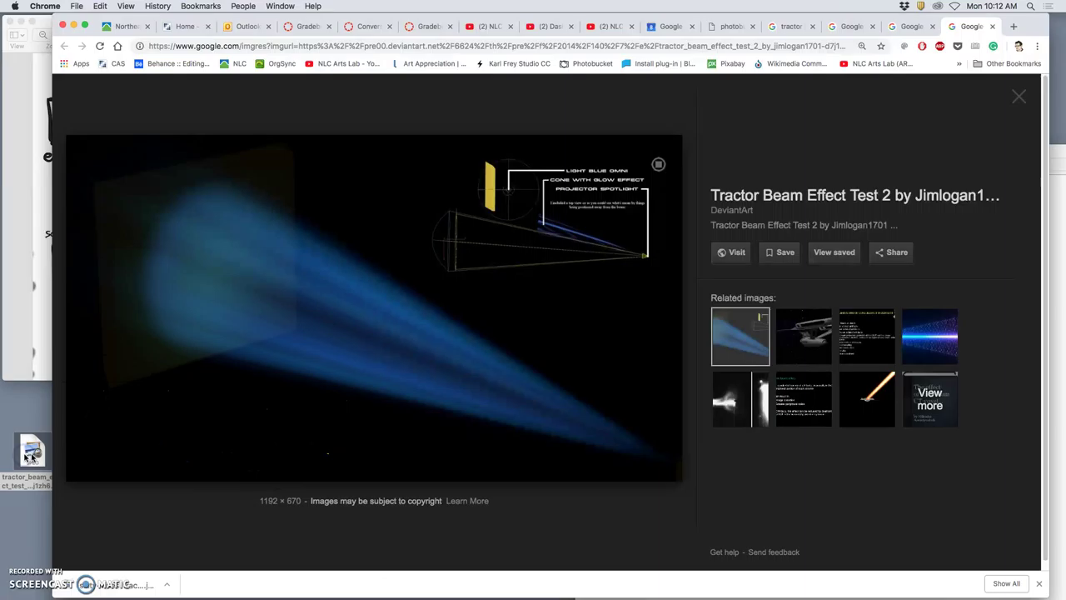
click(993, 27)
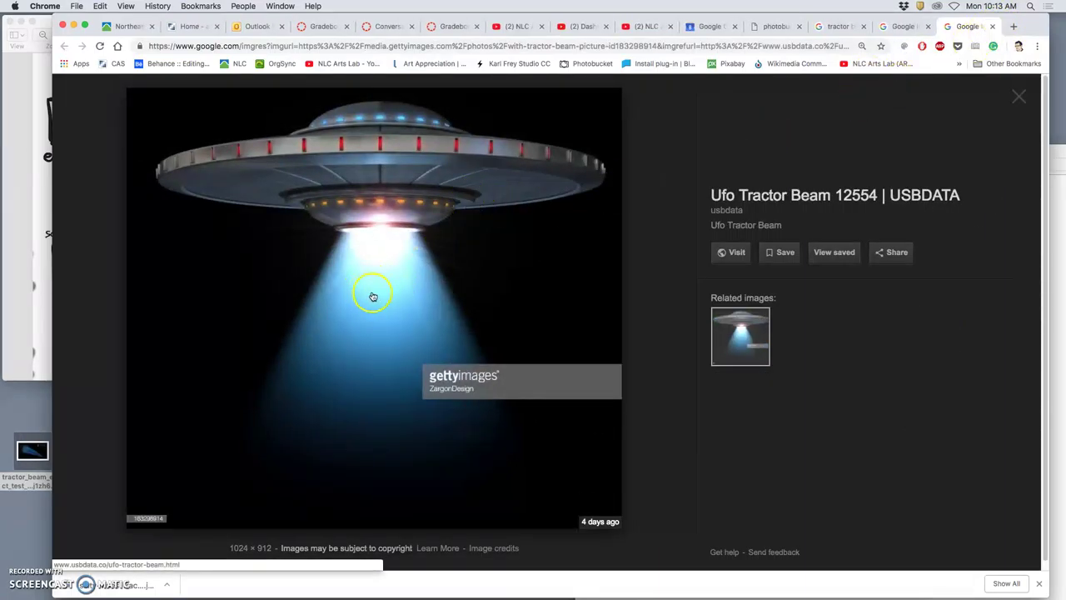
Save the UFO tractor beam and UFO-over-clouds images to the desktop, closing their tabs.
drag(364, 295, 32, 424)
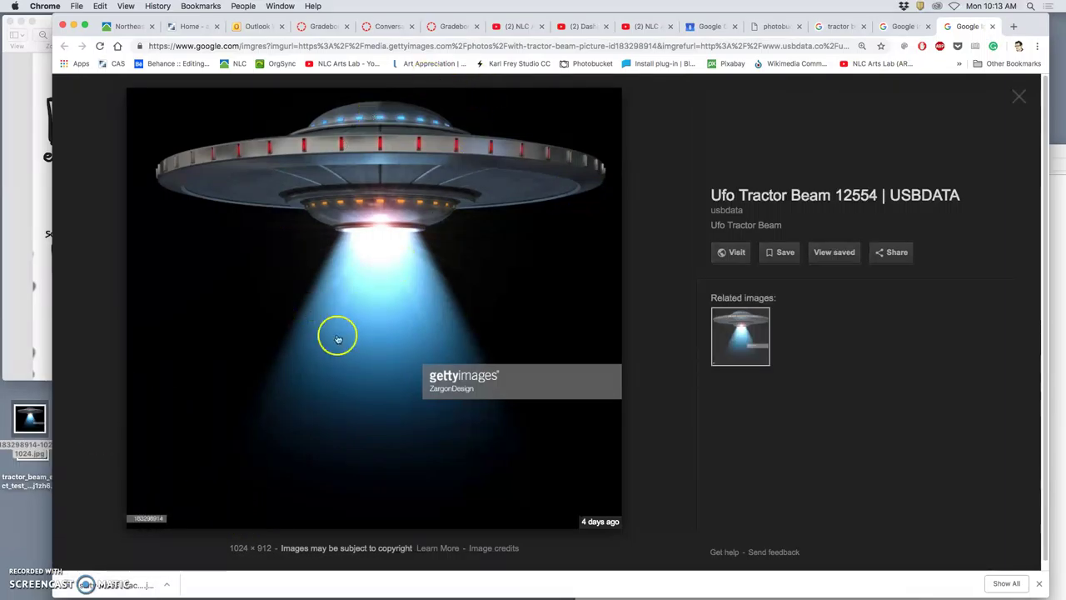
click(990, 26)
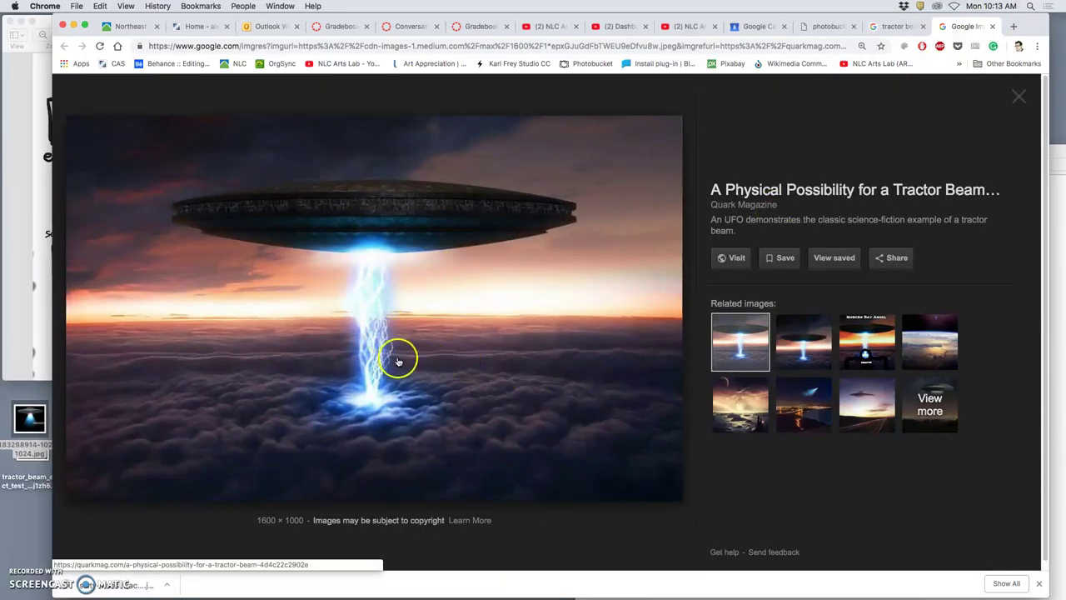
drag(376, 354, 31, 504)
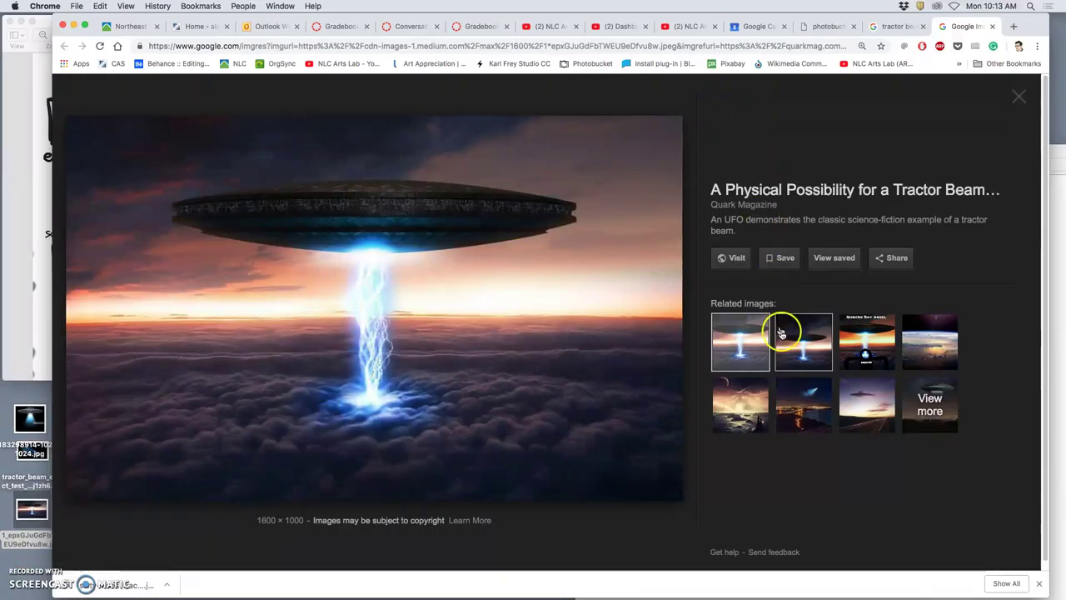
click(803, 340)
click(883, 316)
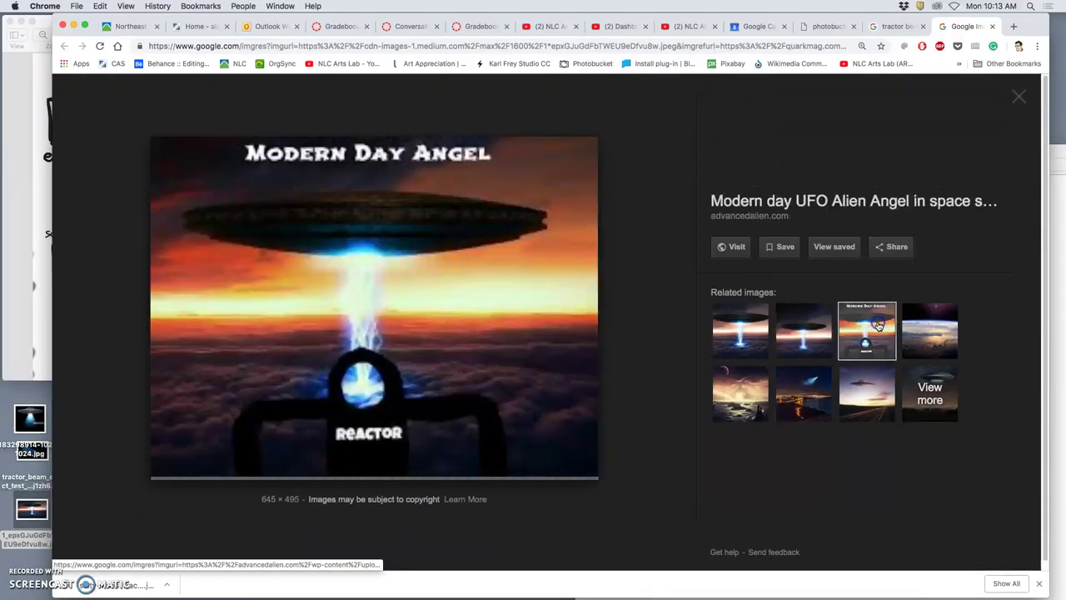
click(993, 27)
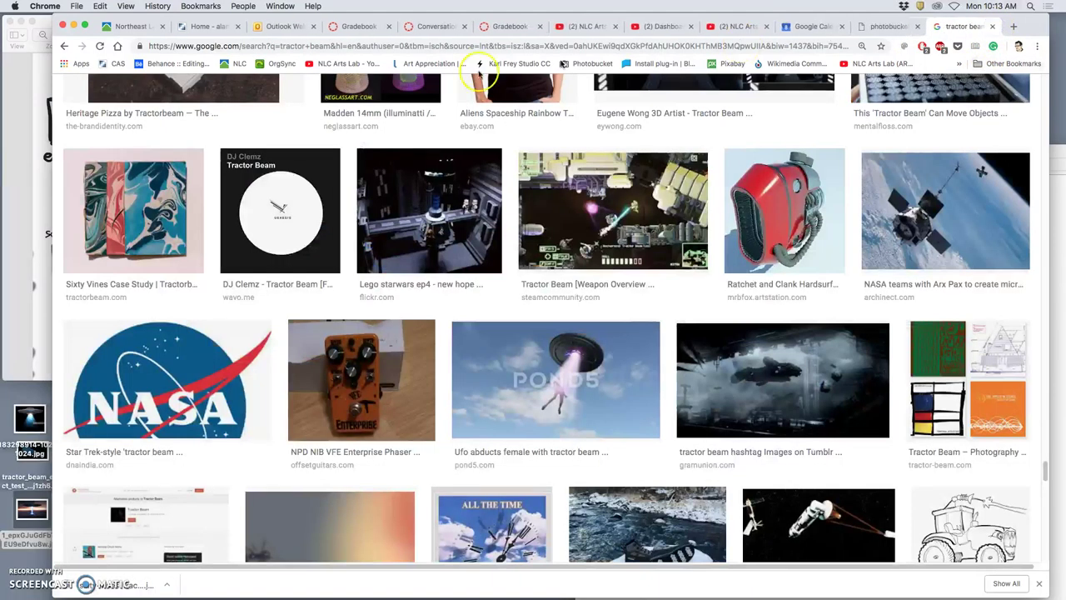
Hide Chrome to check the Photoshop scene, then return to the top of the results.
click(72, 25)
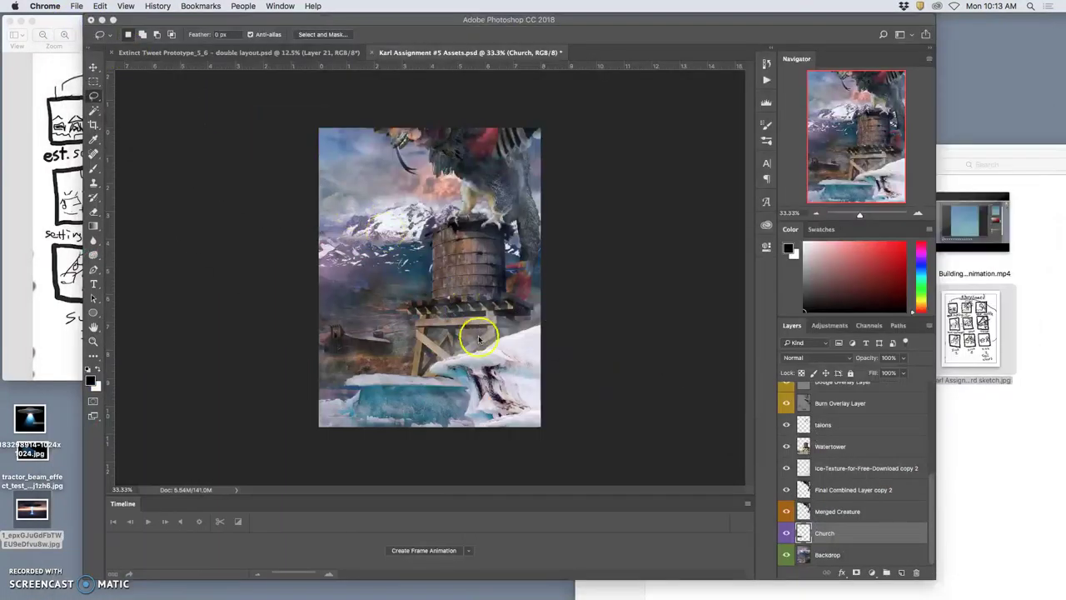
mouse_move(766, 593)
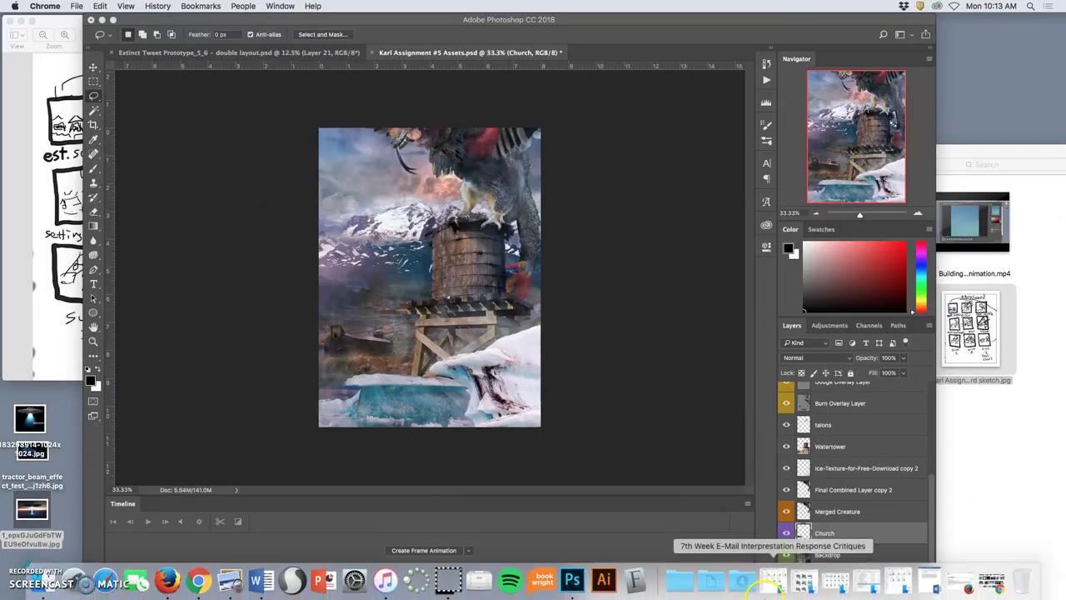
click(198, 580)
scroll(541, 250, up, 5)
scroll(619, 168, up, 10)
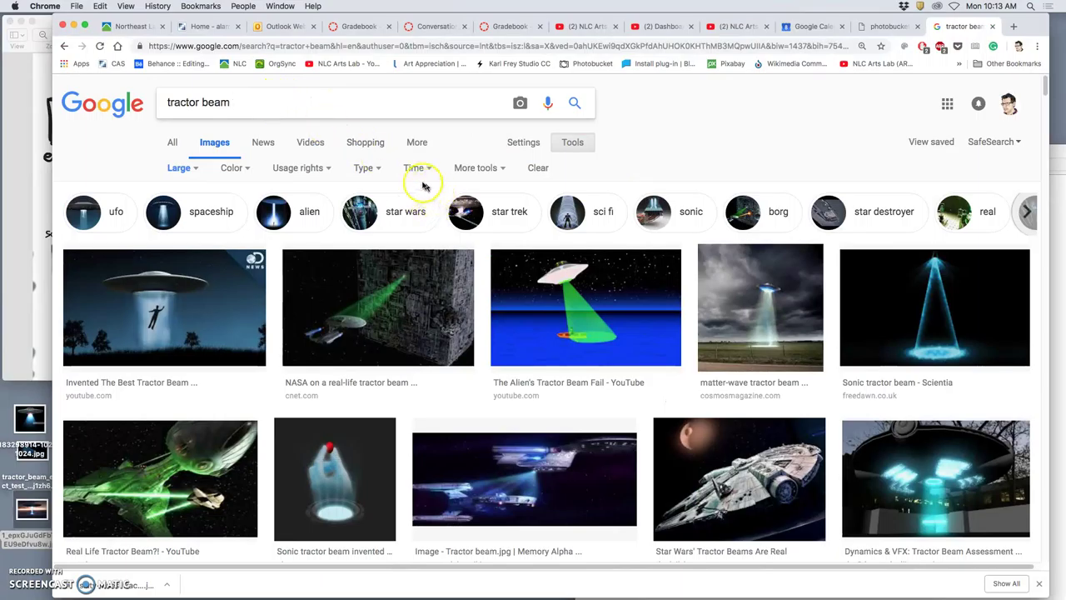
Limit results to animated images and refine the query to 'tractor beam .gif'.
click(363, 169)
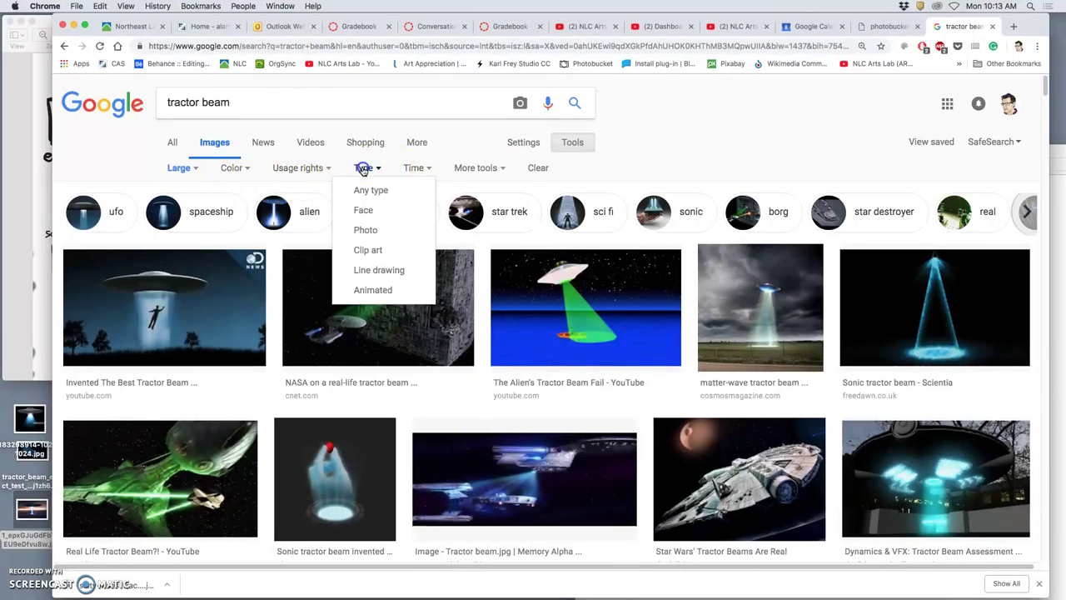
click(388, 291)
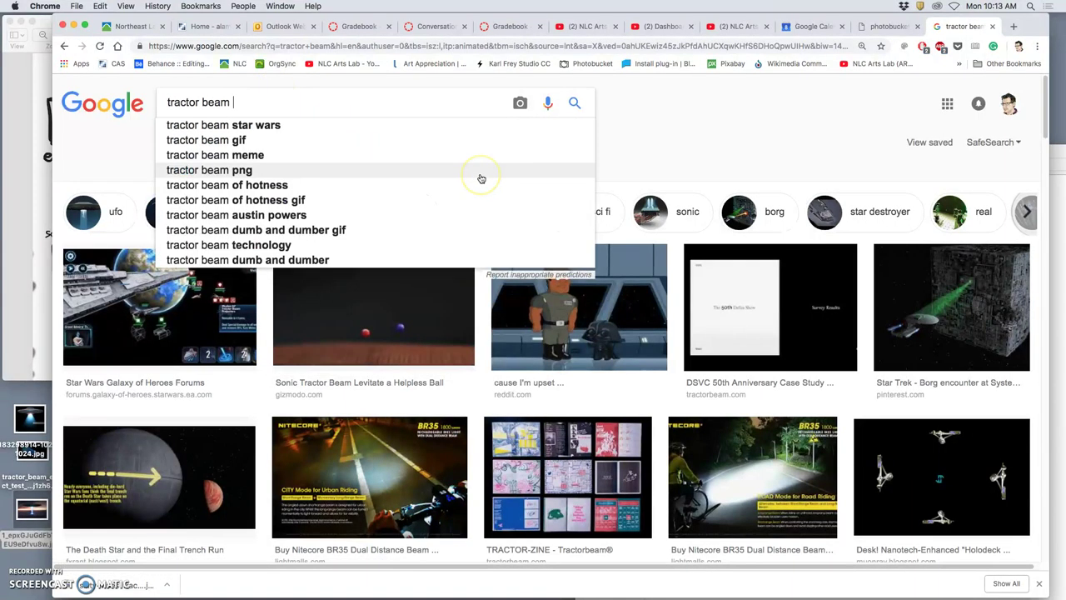
text(.gif)
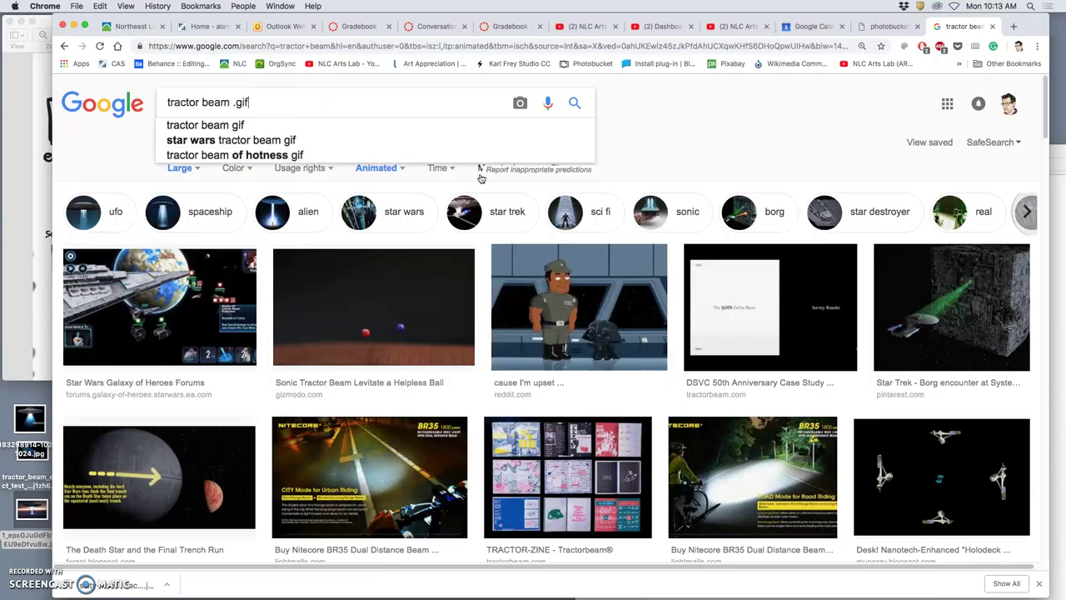
click(340, 111)
key(Return)
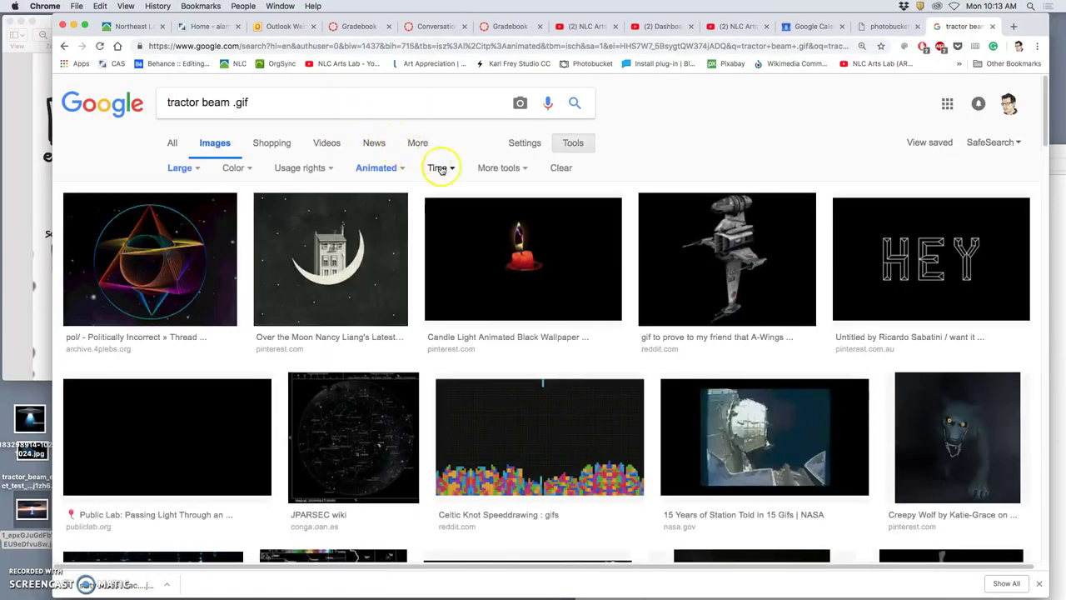
Preview the Rosetta comet, Bible code, electric blue lightning and underwater sunlight GIFs.
scroll(487, 191, down, 2)
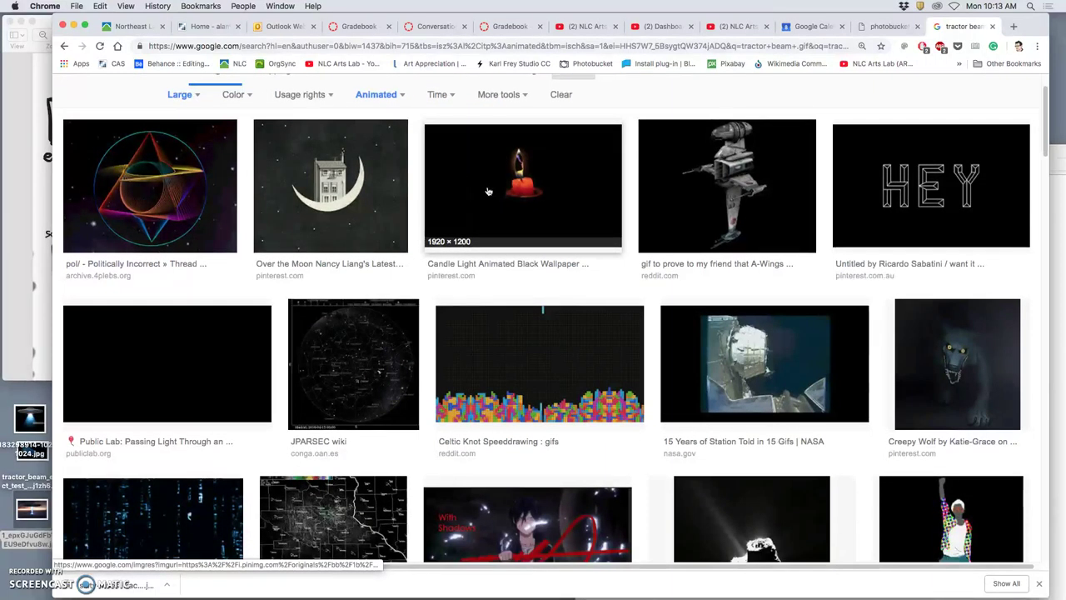
scroll(488, 191, down, 6)
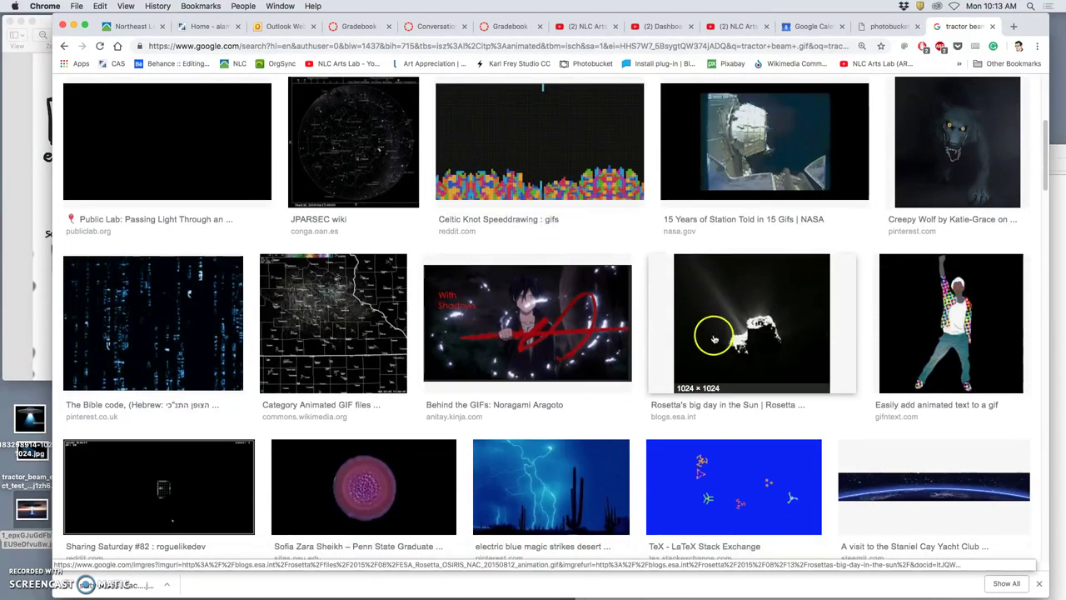
click(731, 331)
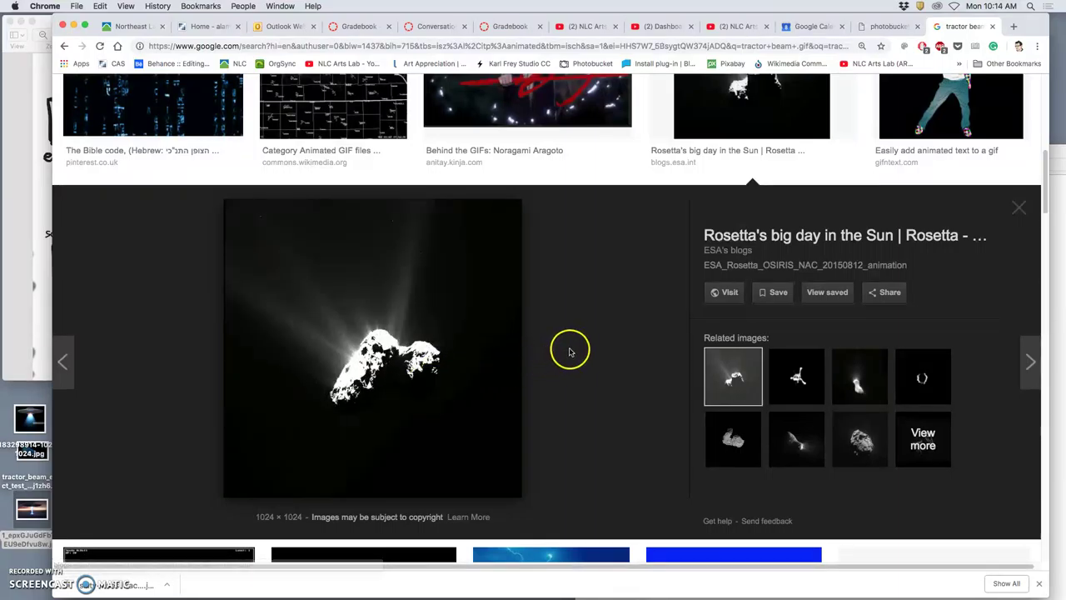
scroll(572, 349, up, 3)
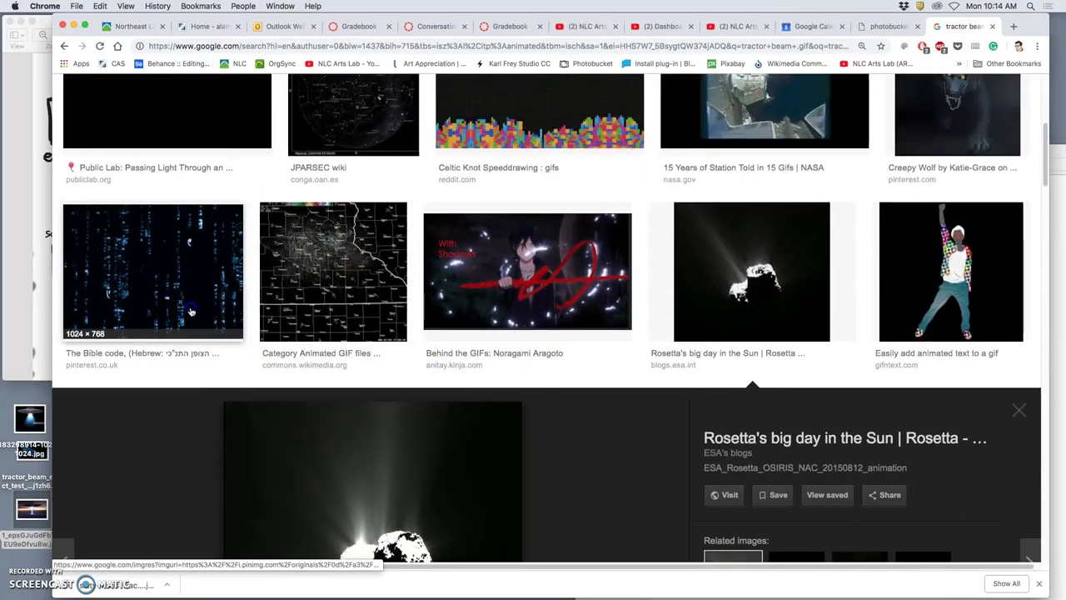
click(158, 266)
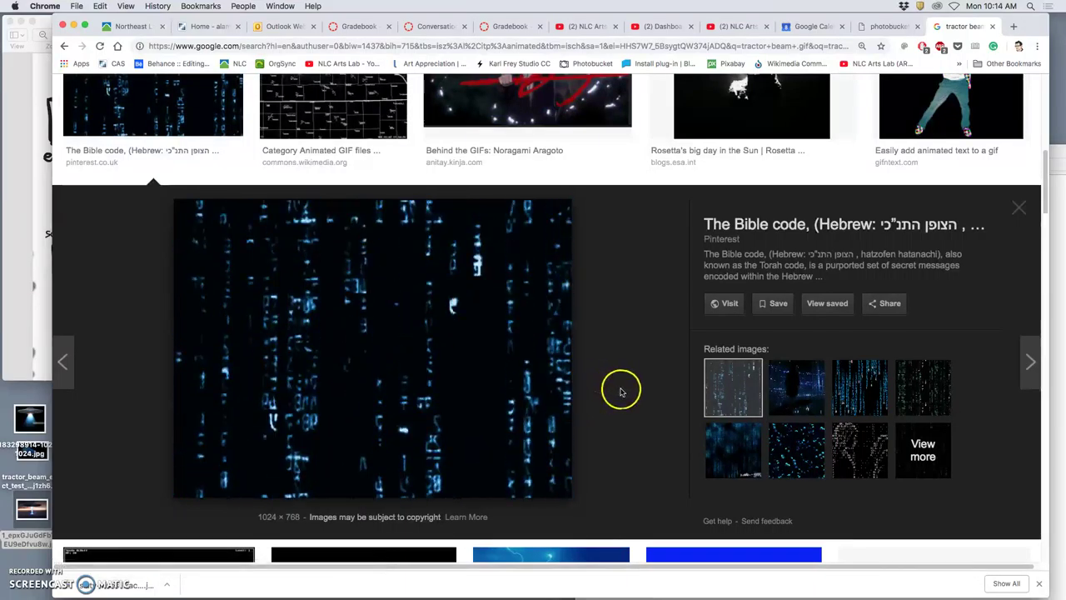
scroll(621, 391, down, 1)
scroll(620, 392, down, 5)
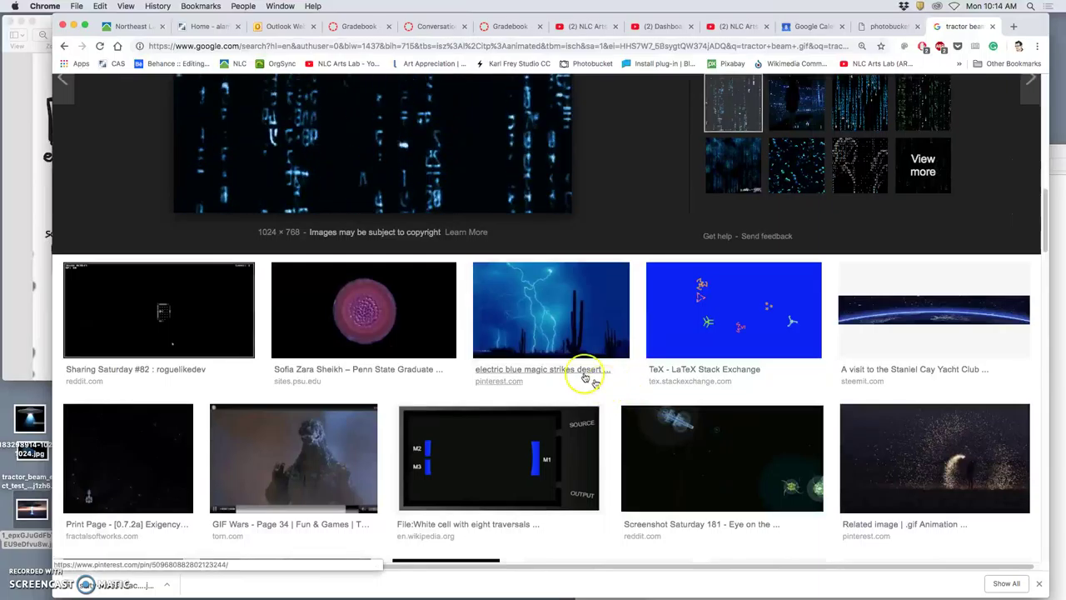
click(583, 372)
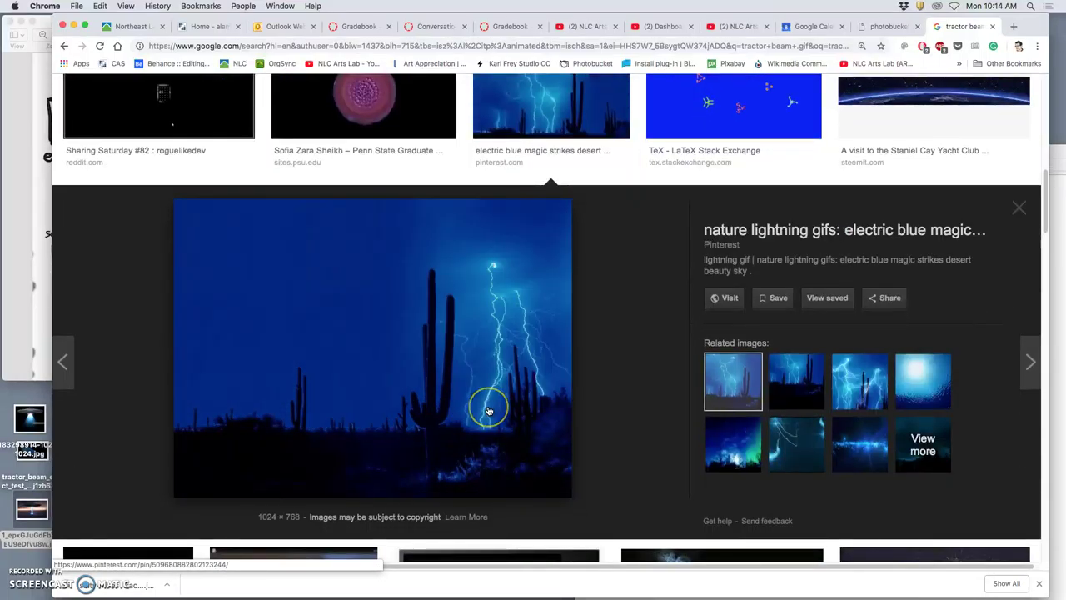
click(904, 366)
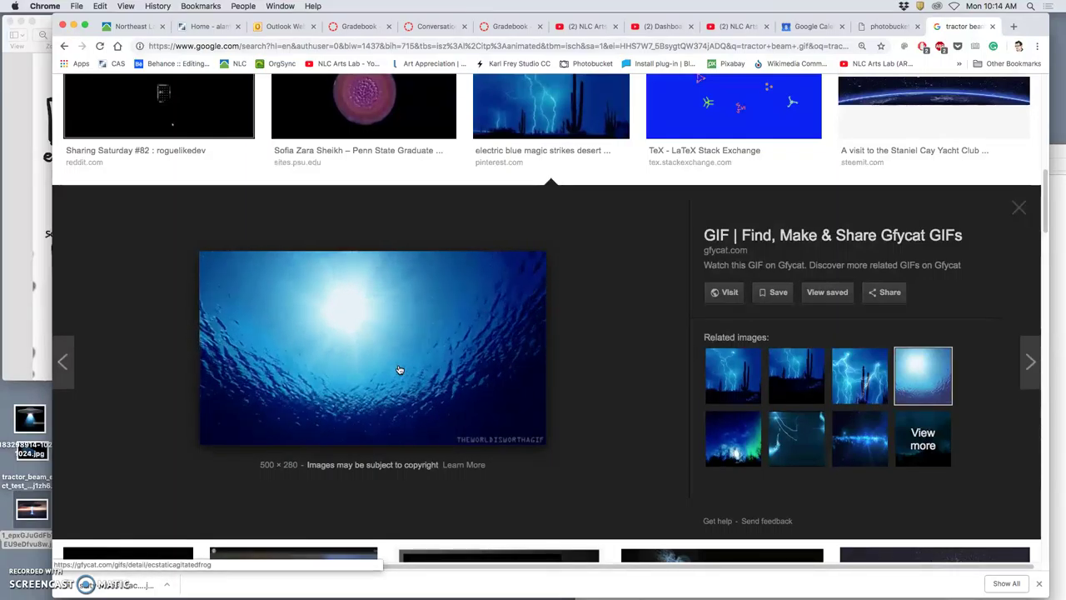
scroll(422, 358, down, 5)
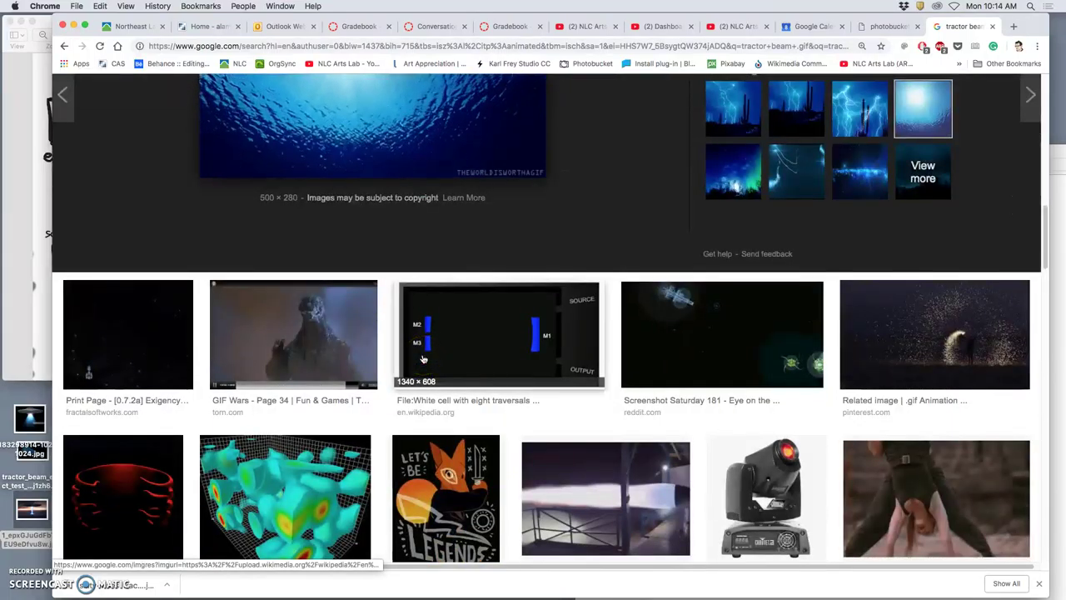
Preview the GIF Wars and My Little Pony GIFs.
click(327, 326)
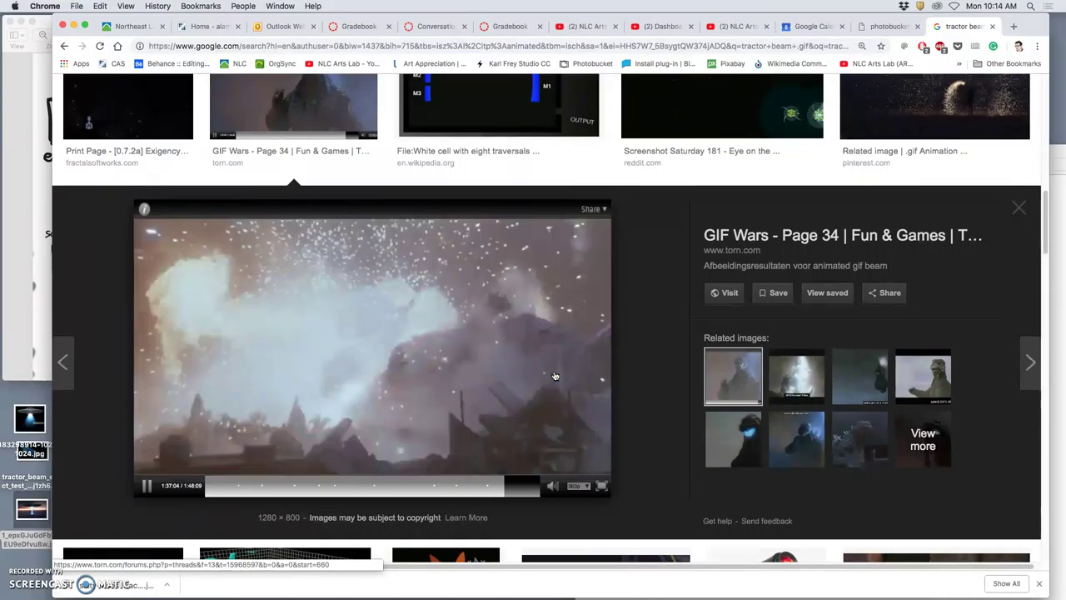
scroll(555, 375, down, 12)
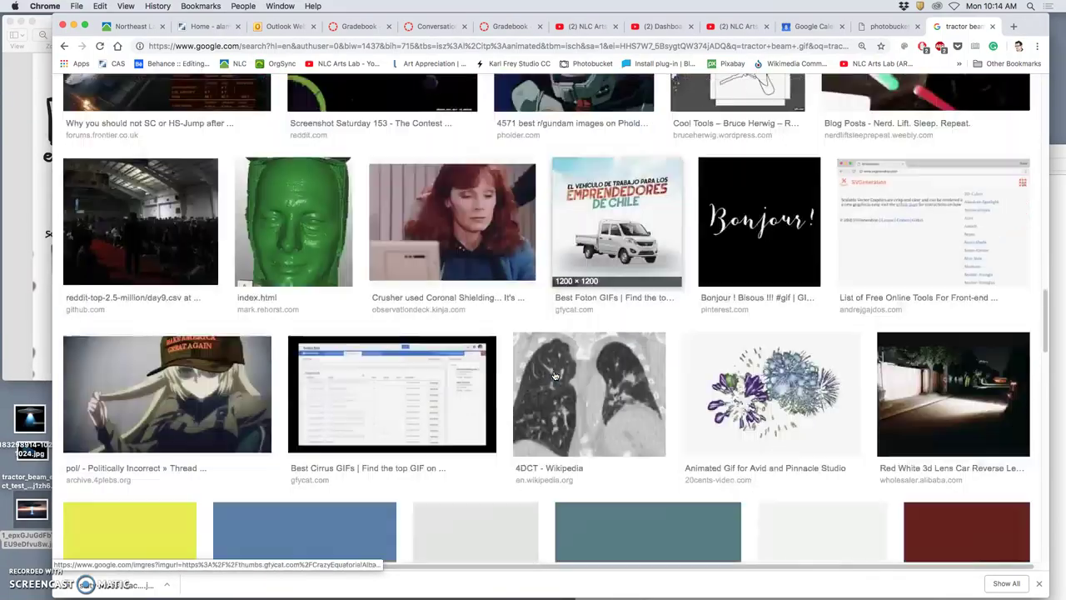
scroll(554, 376, down, 3)
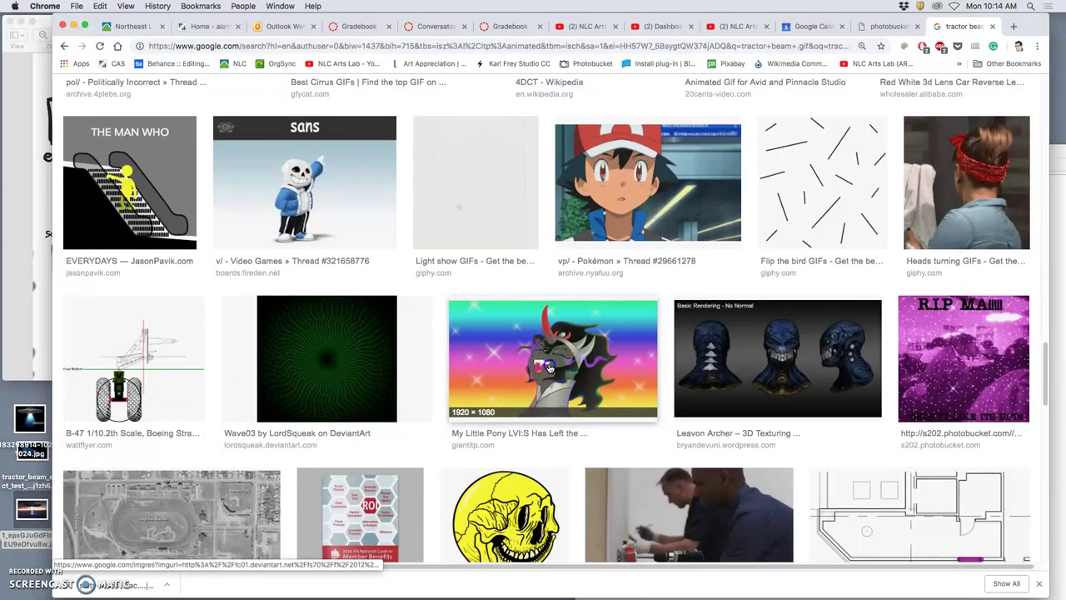
click(457, 392)
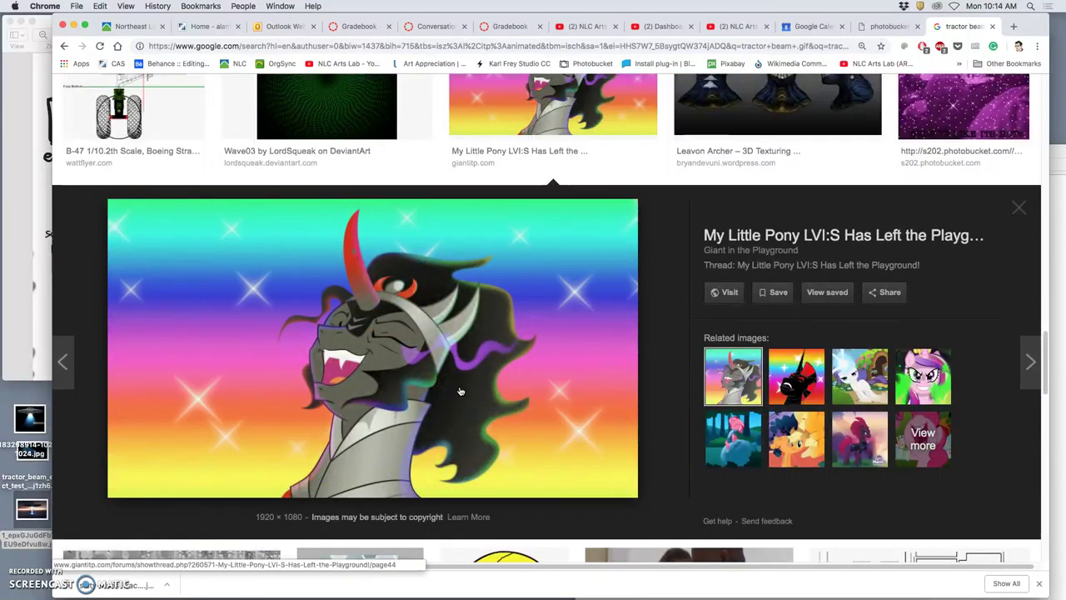
click(487, 385)
scroll(648, 374, down, 10)
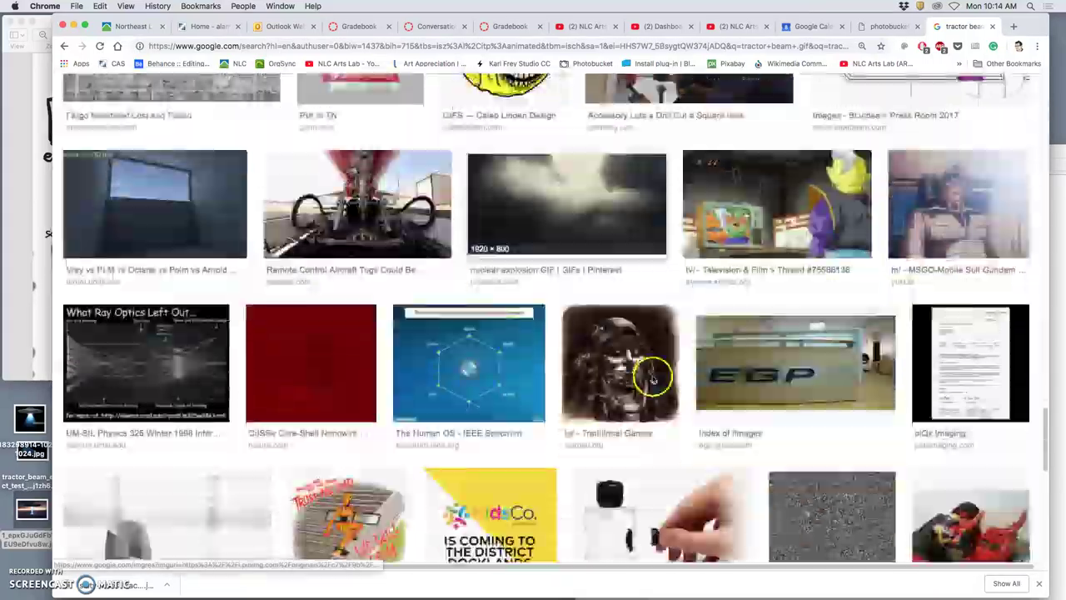
scroll(652, 379, down, 6)
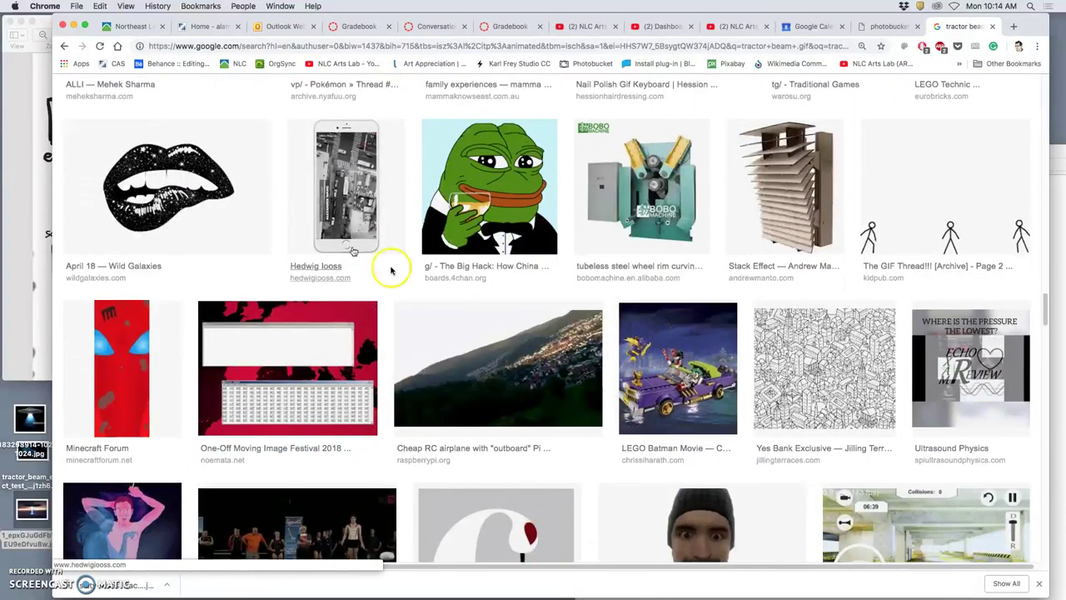
Preview the Wild Galaxies, blue-streak planet, Public Lab and pol/ GIFs, then minimize Chrome.
click(238, 202)
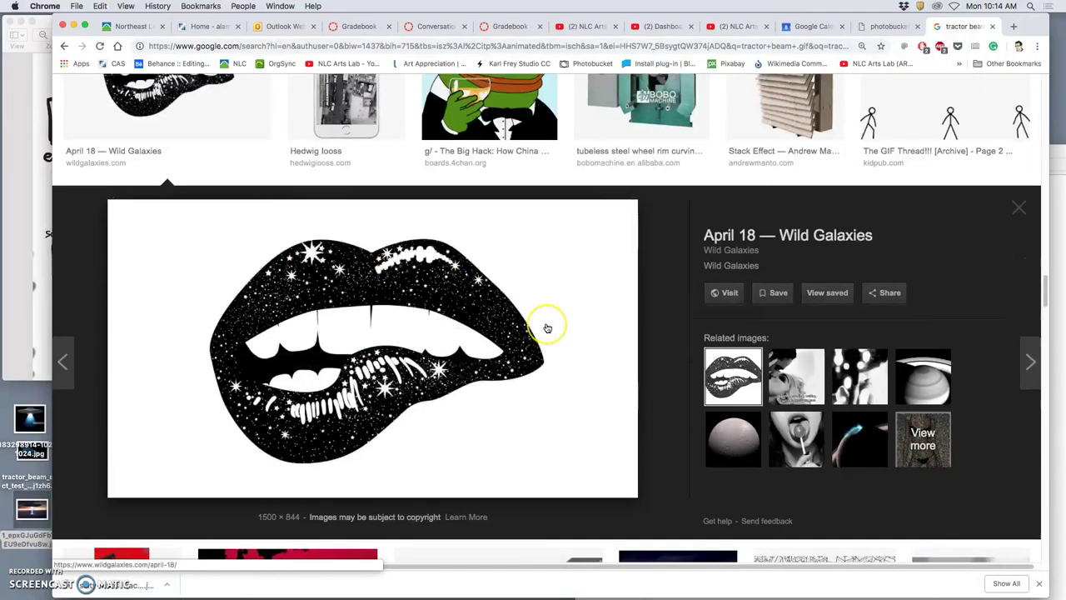
scroll(556, 339, down, 10)
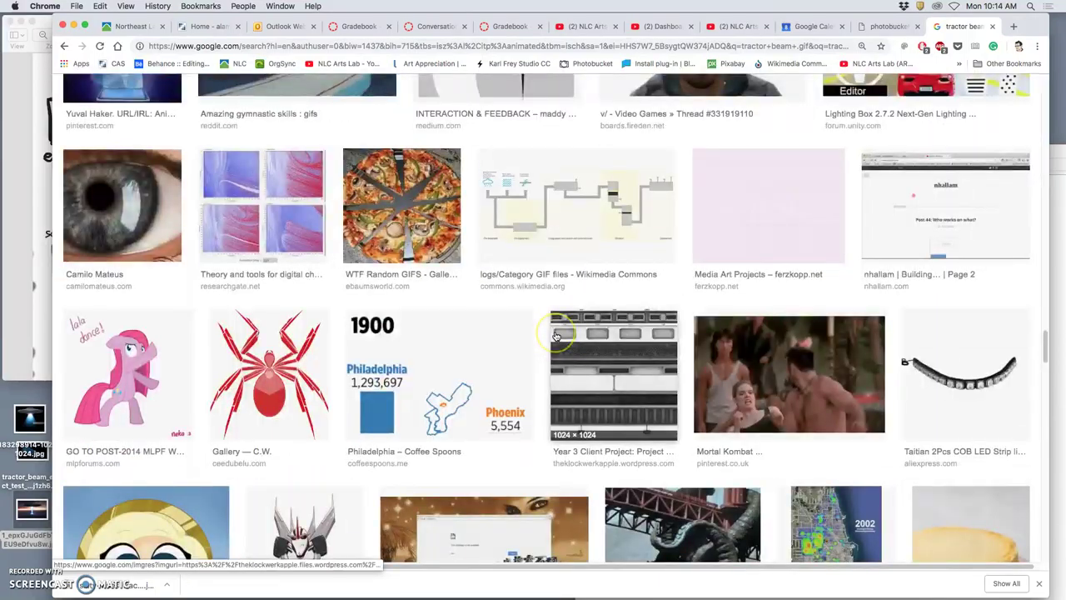
scroll(556, 339, up, 8)
click(843, 241)
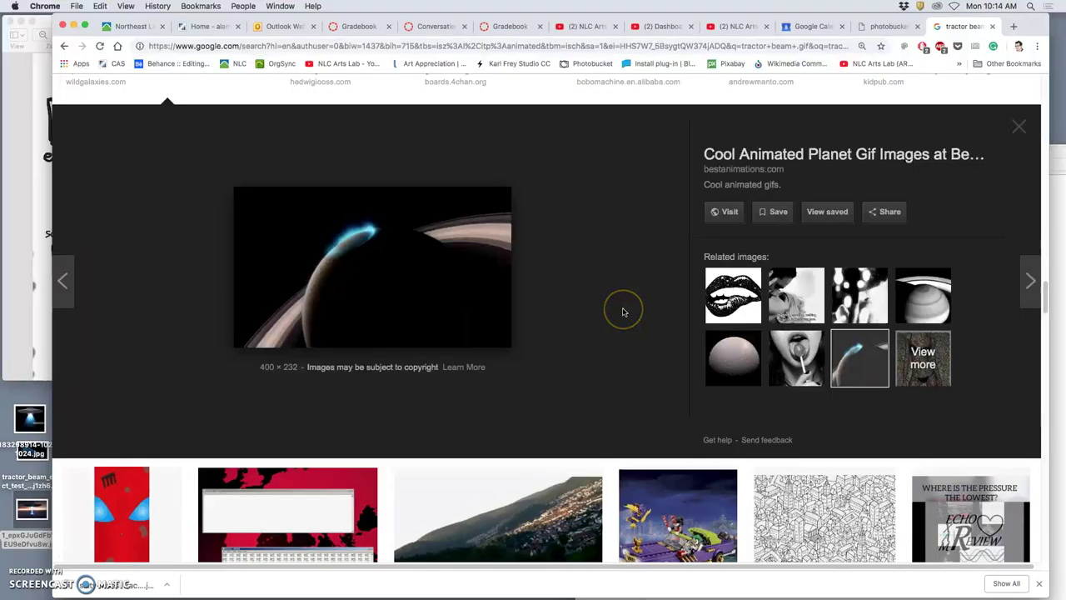
scroll(622, 311, up, 15)
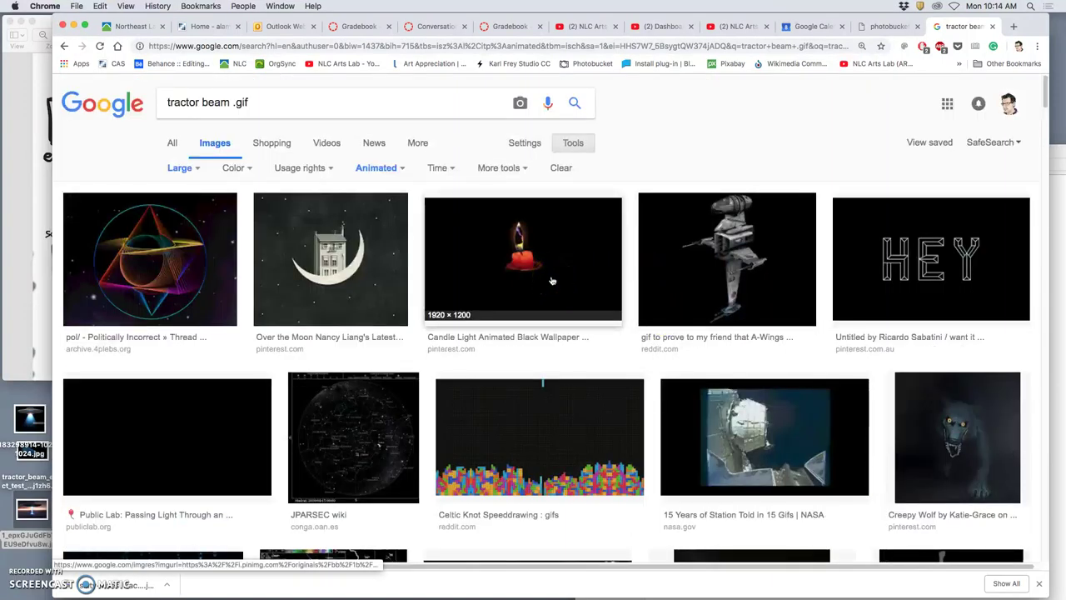
click(234, 409)
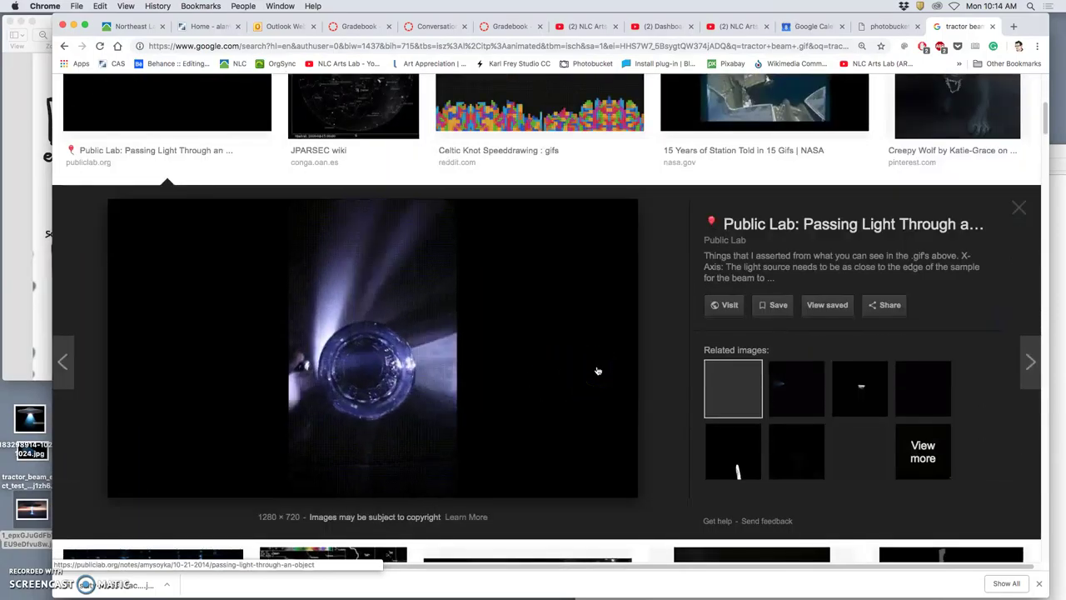
click(592, 360)
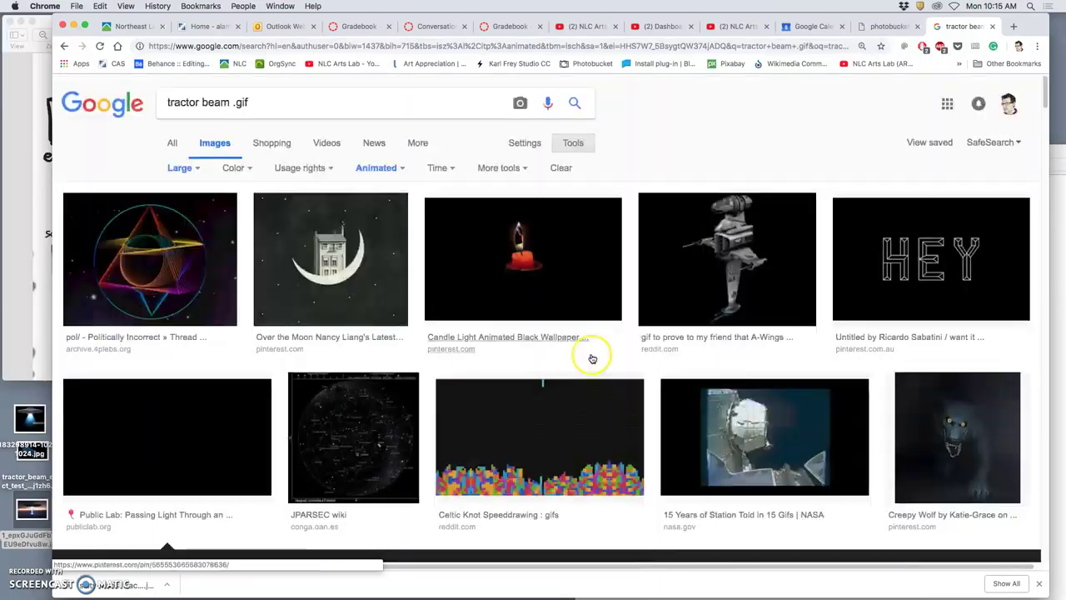
click(119, 291)
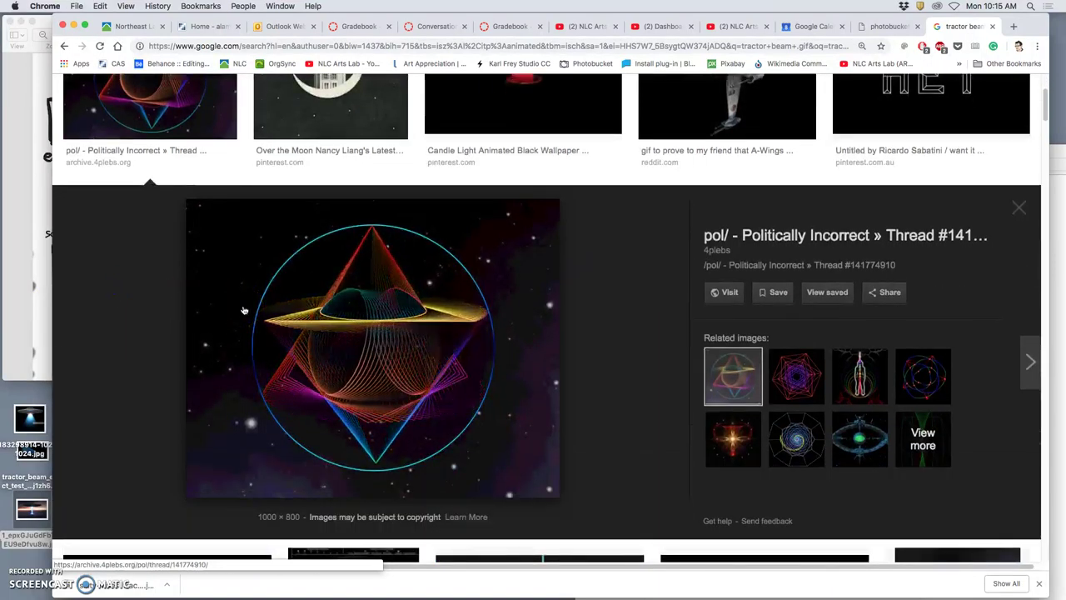
click(993, 29)
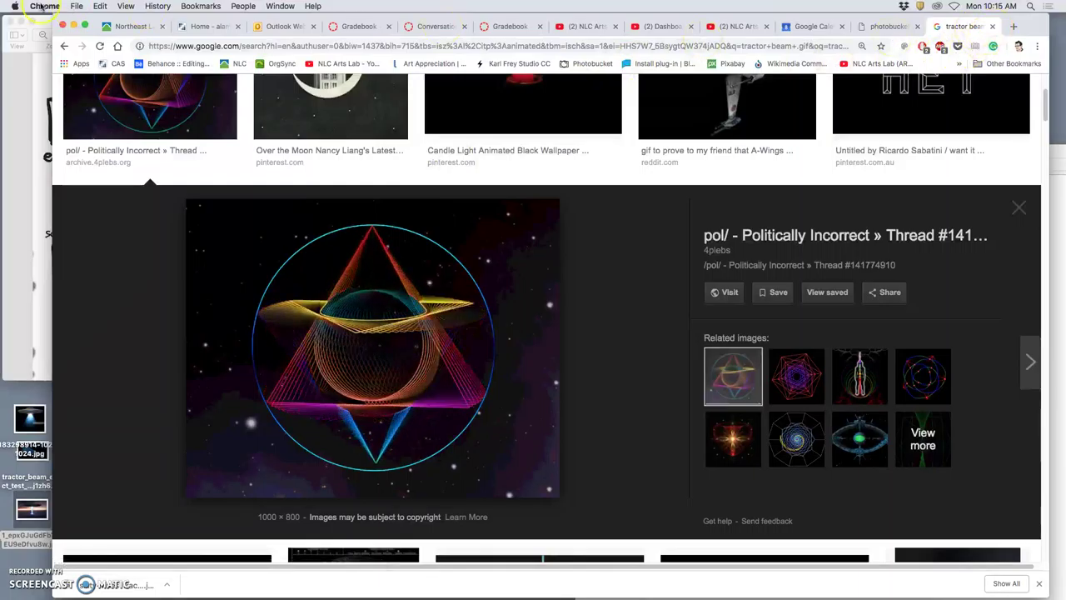
click(73, 26)
Drop the downloaded beam image into the composition and rotate it about -127°.
click(485, 353)
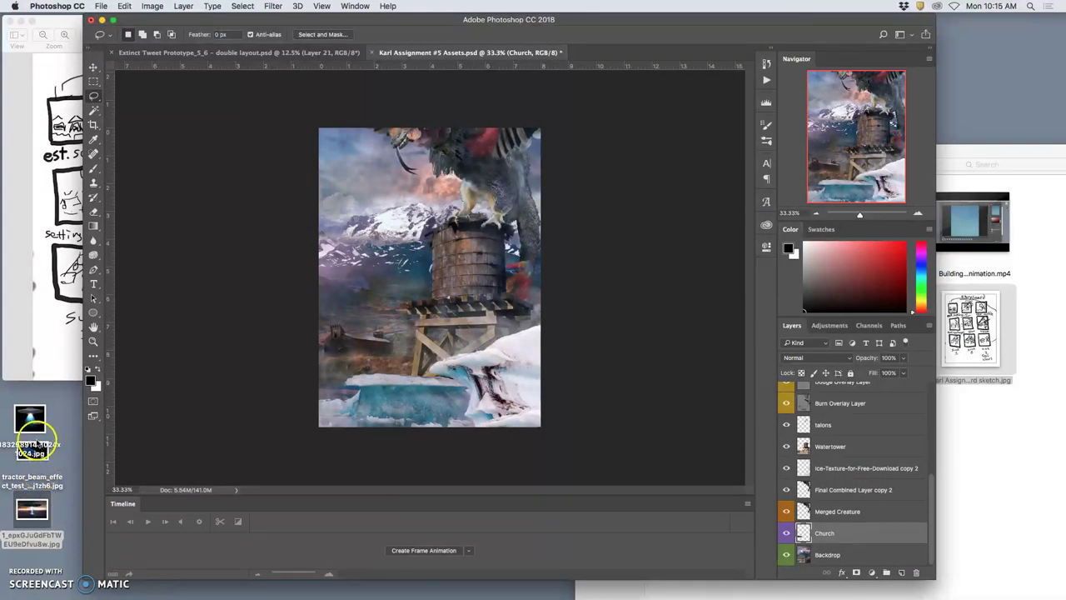
drag(33, 445, 414, 304)
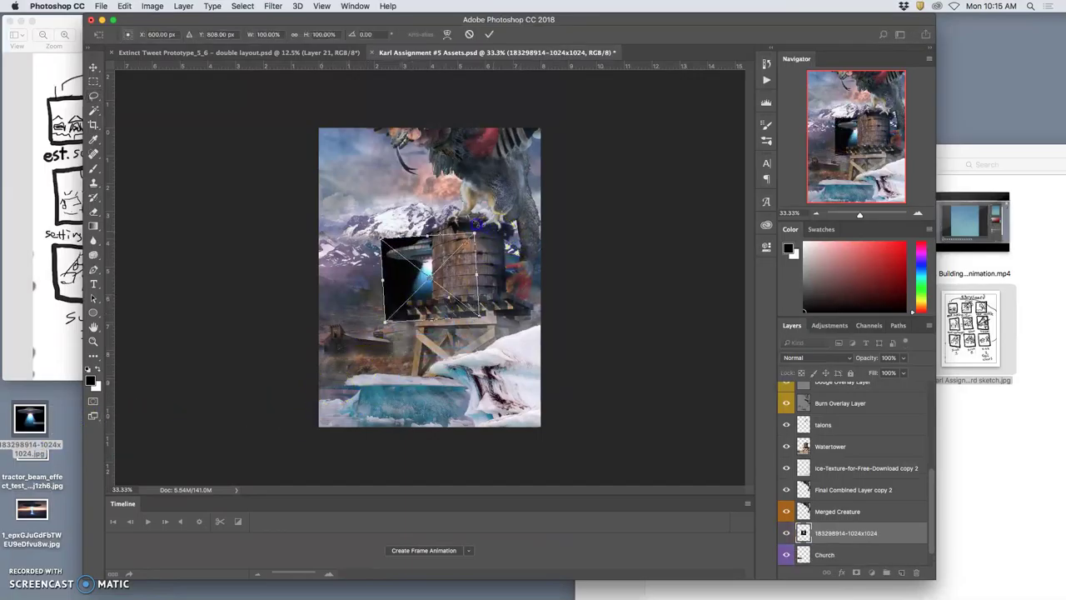
drag(477, 223, 309, 240)
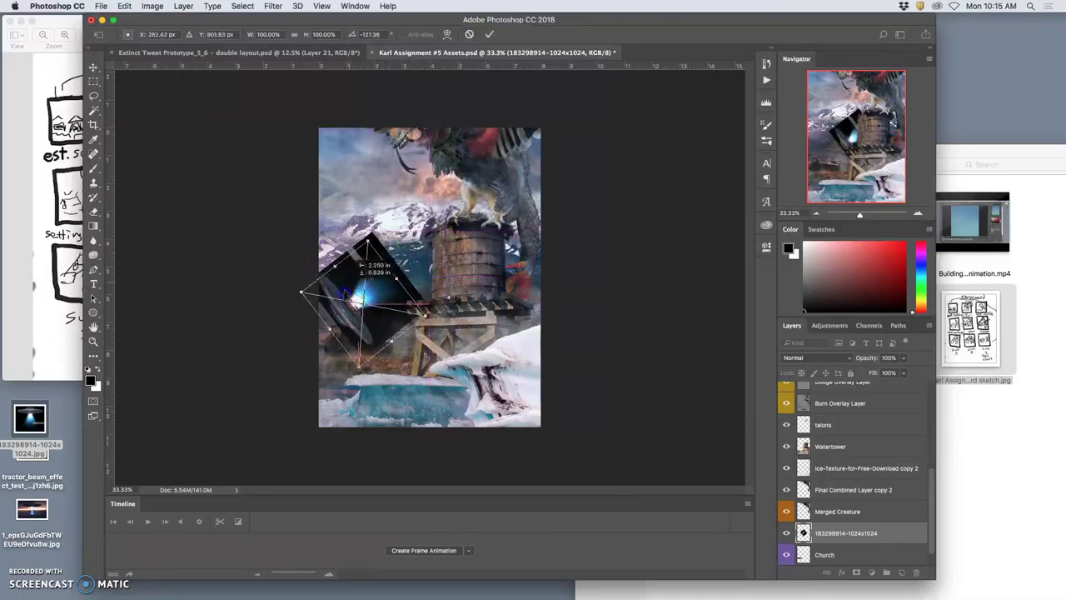
Scale the beam up, taller and wider, aim it at the tower-top creature, and commit.
drag(350, 308, 350, 308)
click(364, 268)
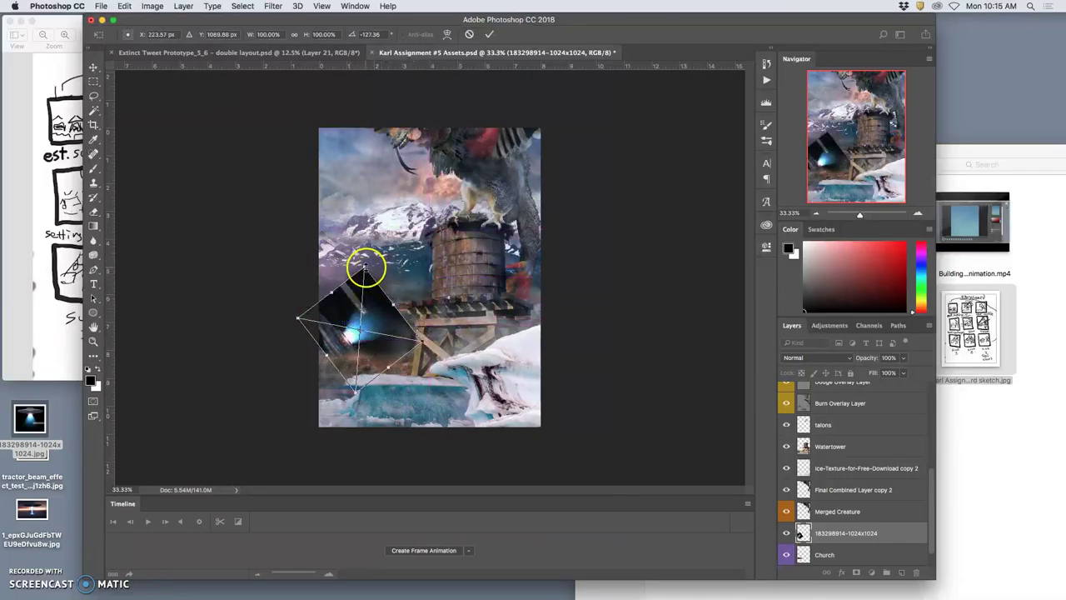
drag(365, 268, 520, 33)
drag(340, 233, 331, 327)
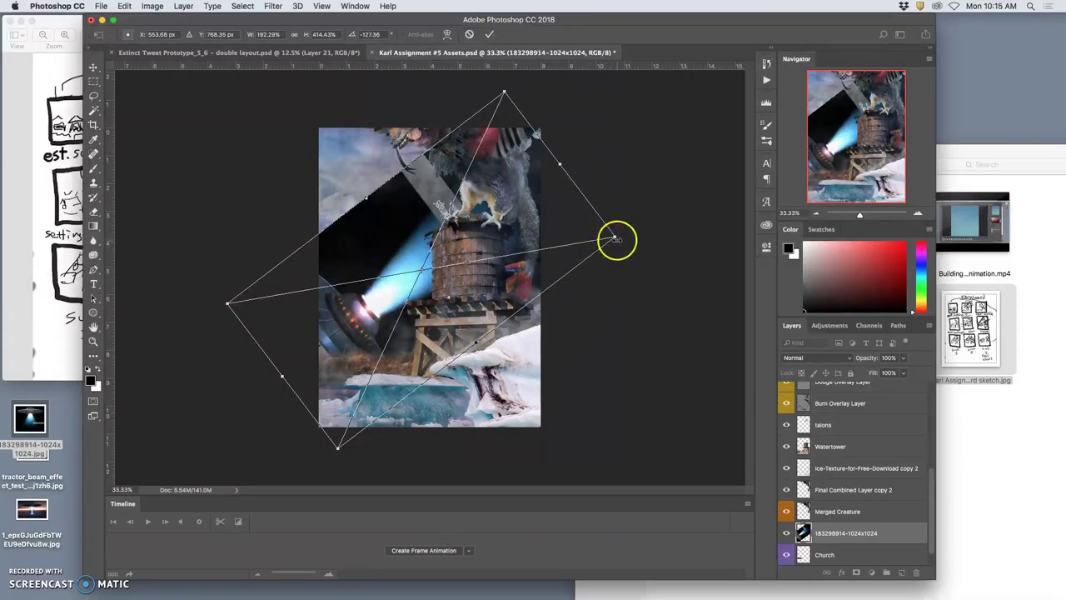
drag(618, 238, 696, 276)
drag(430, 312, 389, 291)
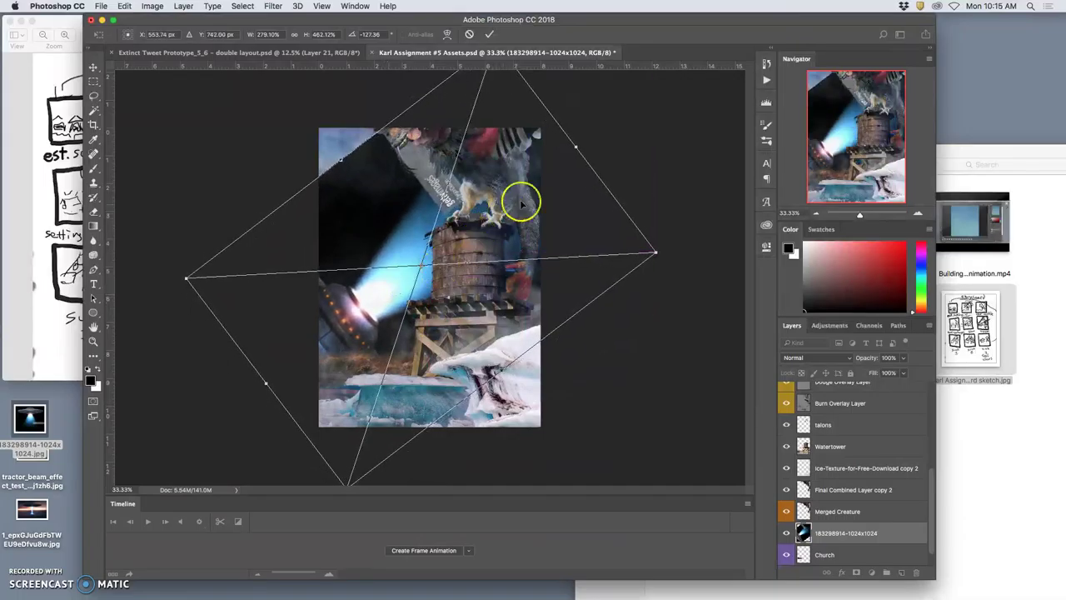
drag(576, 147, 593, 135)
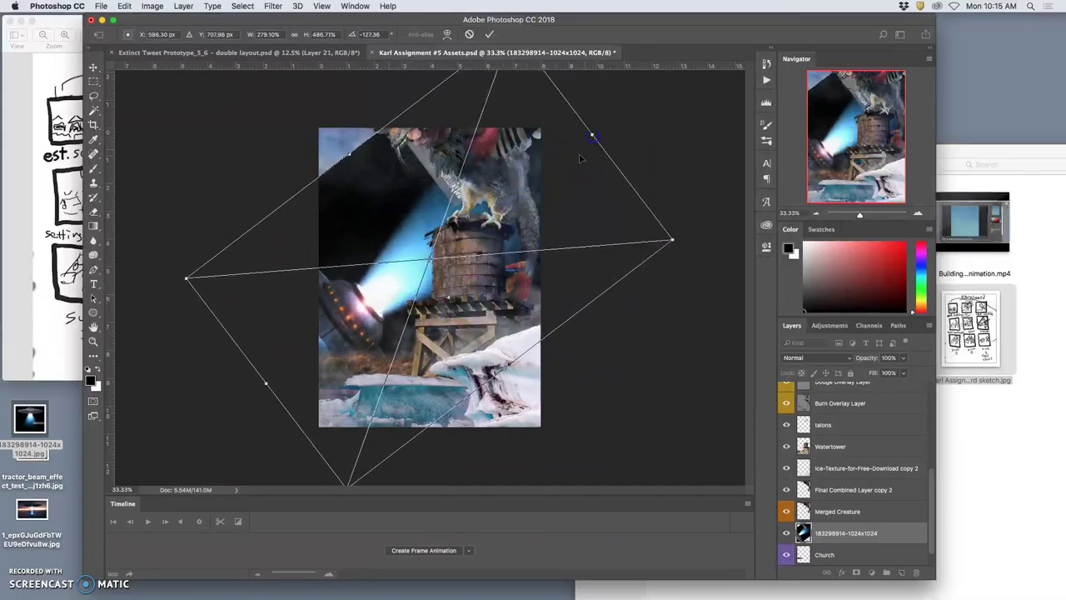
click(416, 287)
drag(266, 383, 245, 398)
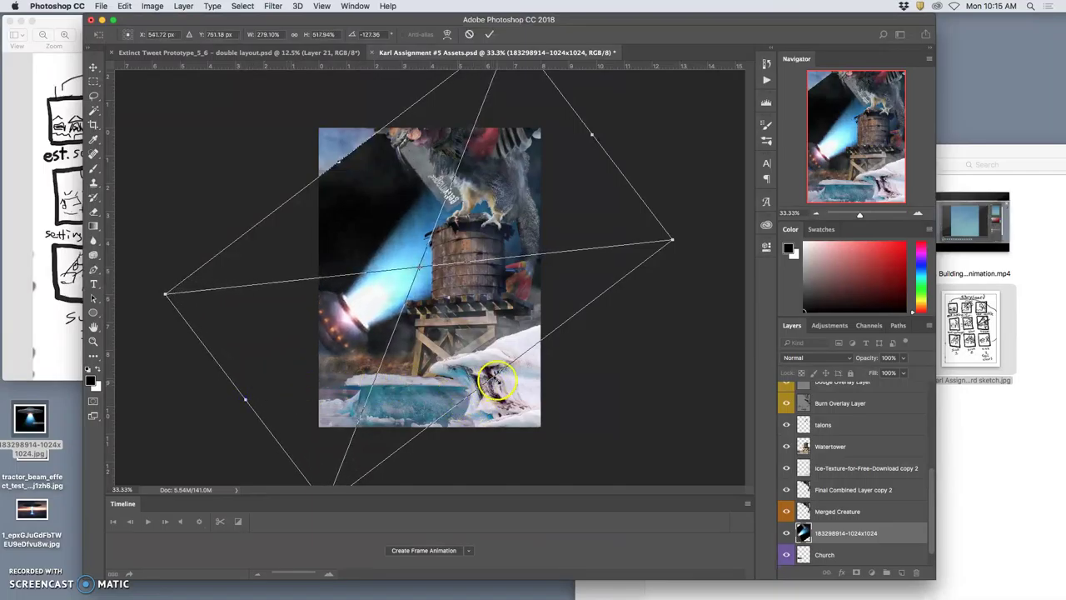
key(Return)
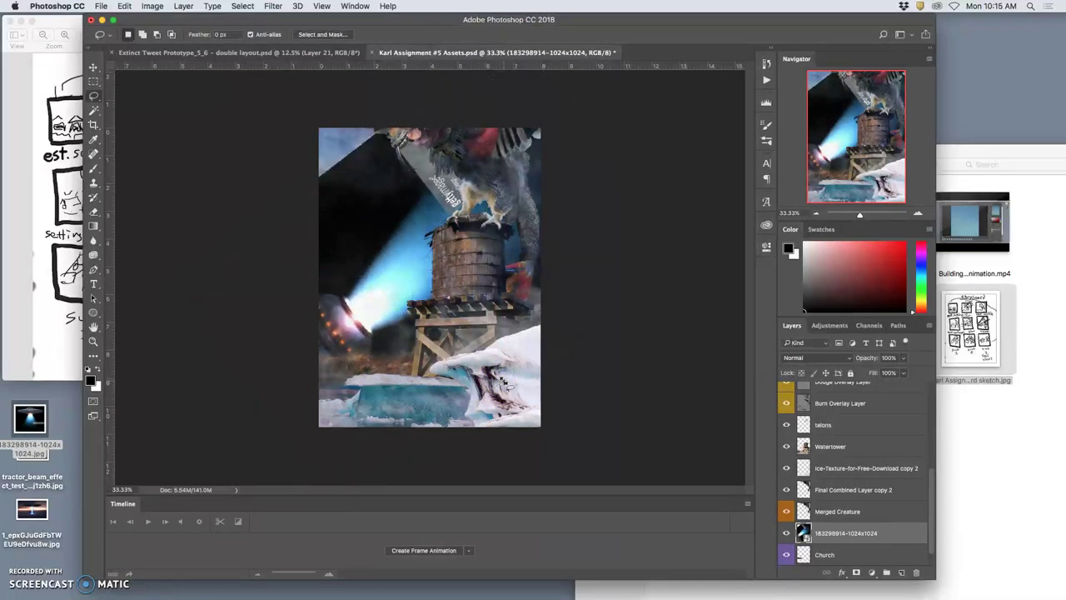
Choose a large Soft Round eraser brush and rasterize the beam smart object.
click(93, 213)
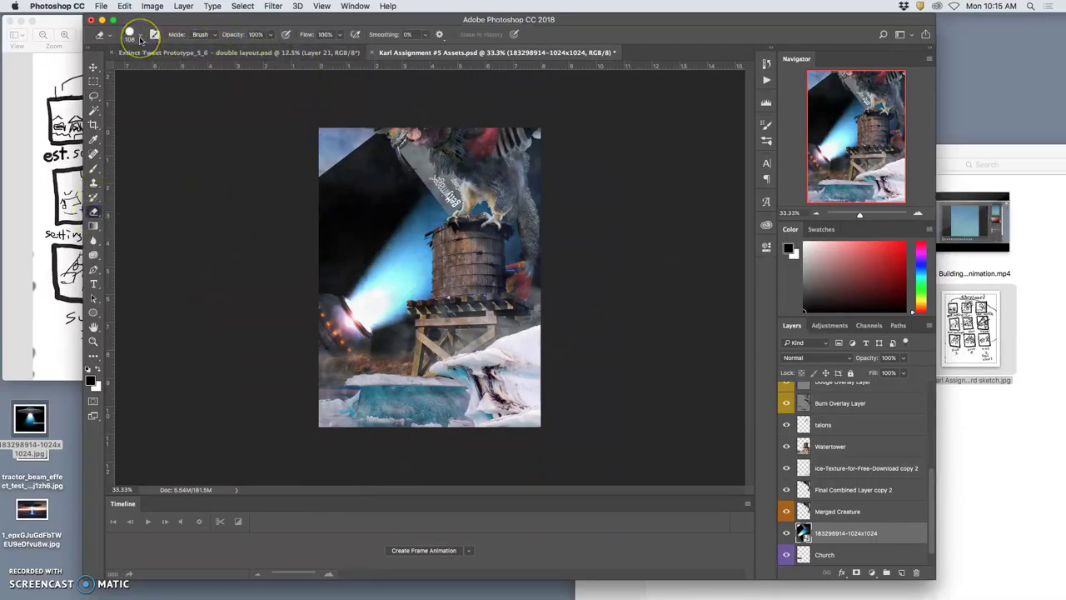
click(140, 37)
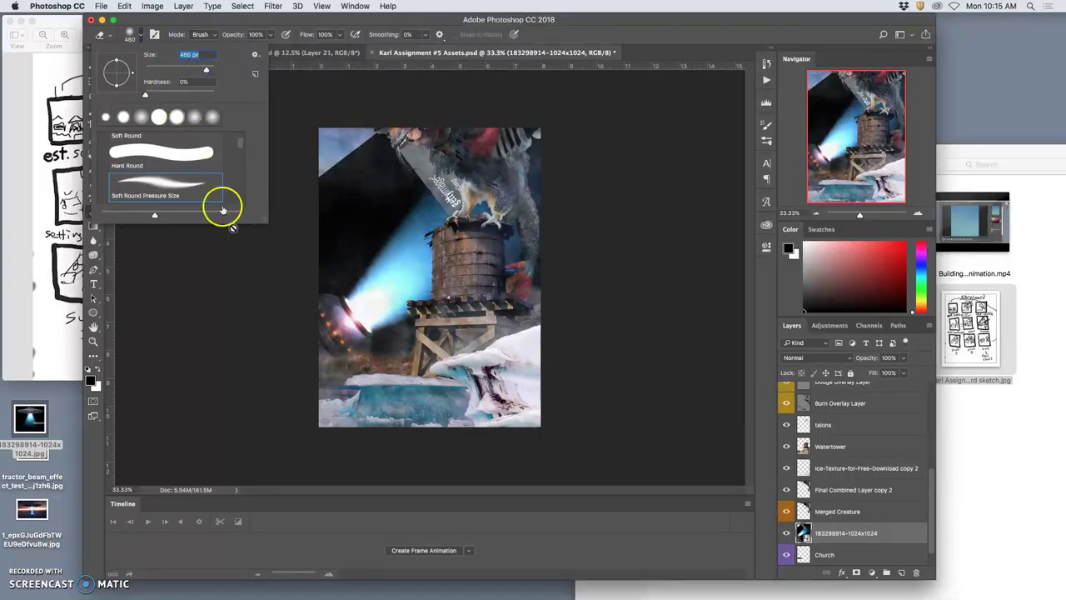
click(247, 309)
click(490, 362)
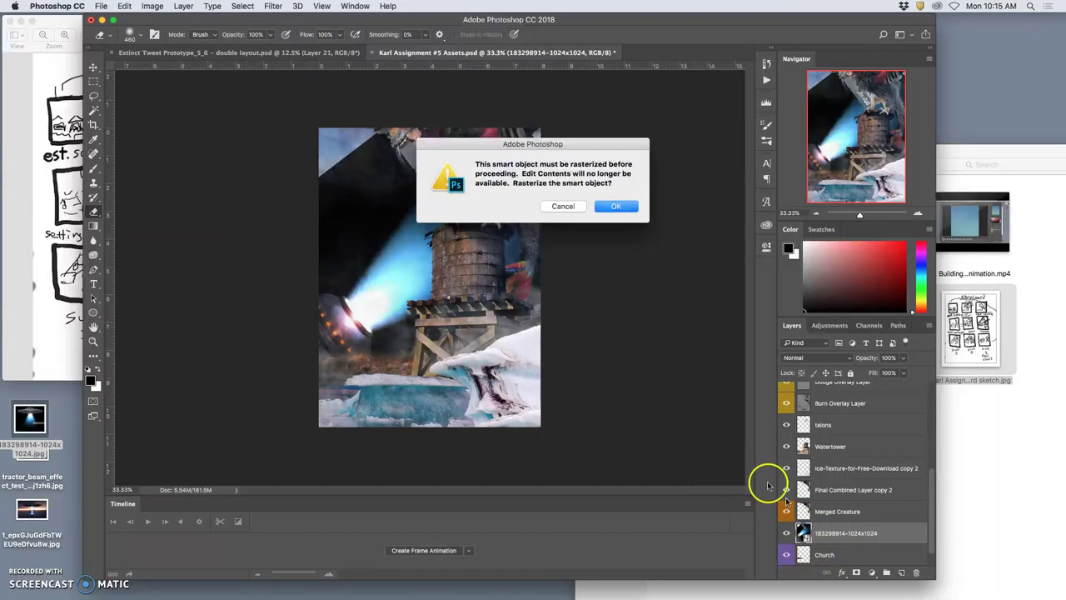
click(613, 207)
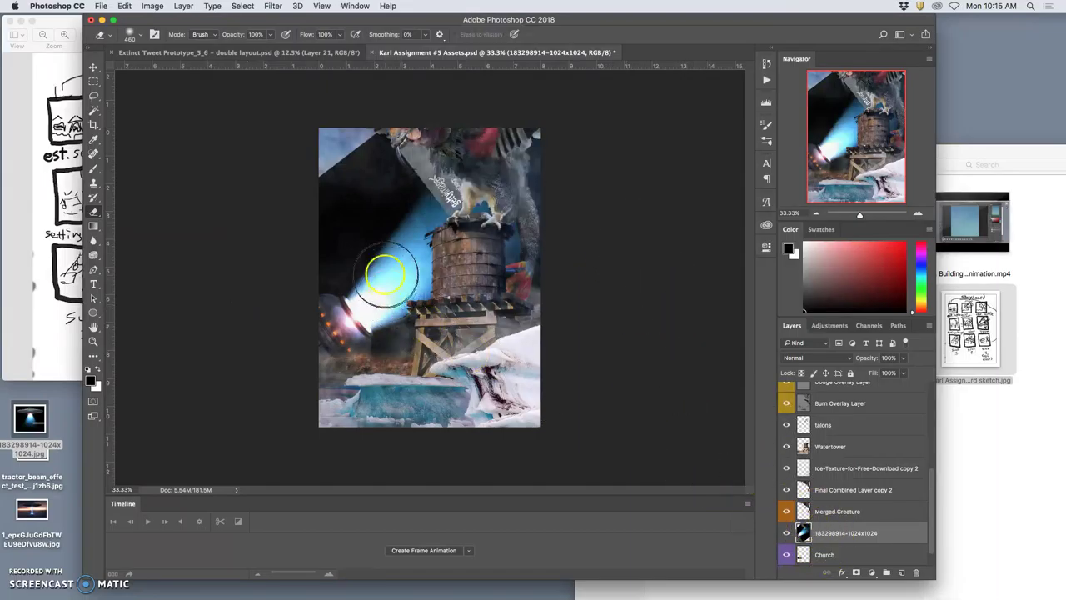
Erase the beam's hard top-left corner, the overspill on the ice, and the dark upper-left smoke.
mouse_move(344, 134)
mouse_down()
mouse_move(290, 150)
mouse_move(369, 117)
mouse_move(322, 129)
mouse_move(278, 178)
mouse_move(273, 206)
mouse_move(343, 118)
mouse_move(353, 122)
mouse_move(349, 112)
mouse_move(350, 142)
mouse_move(289, 211)
mouse_move(351, 118)
mouse_up()
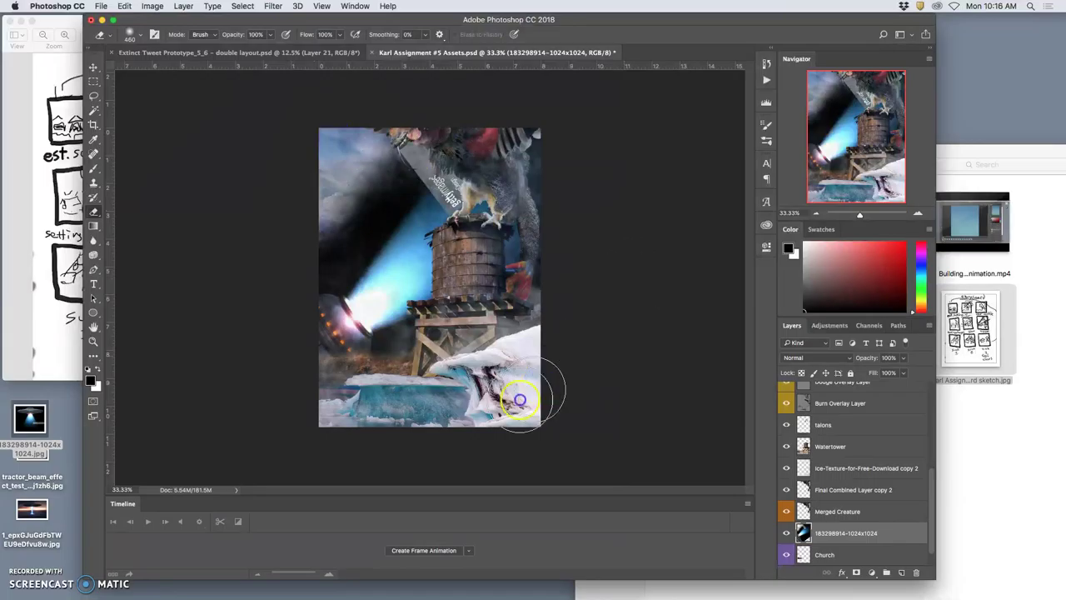
drag(487, 379, 468, 394)
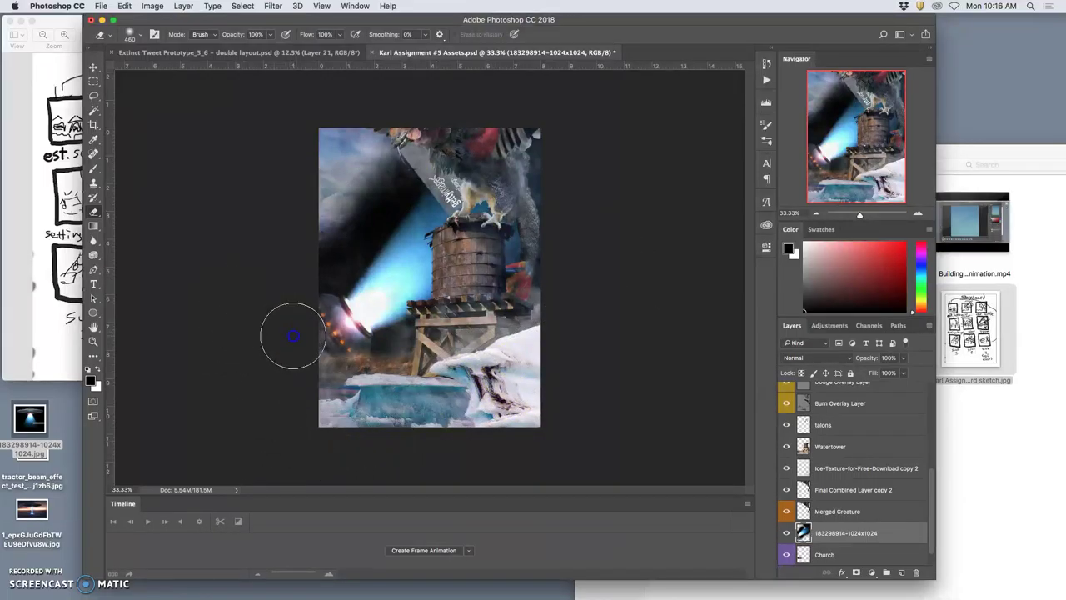
drag(285, 317, 358, 373)
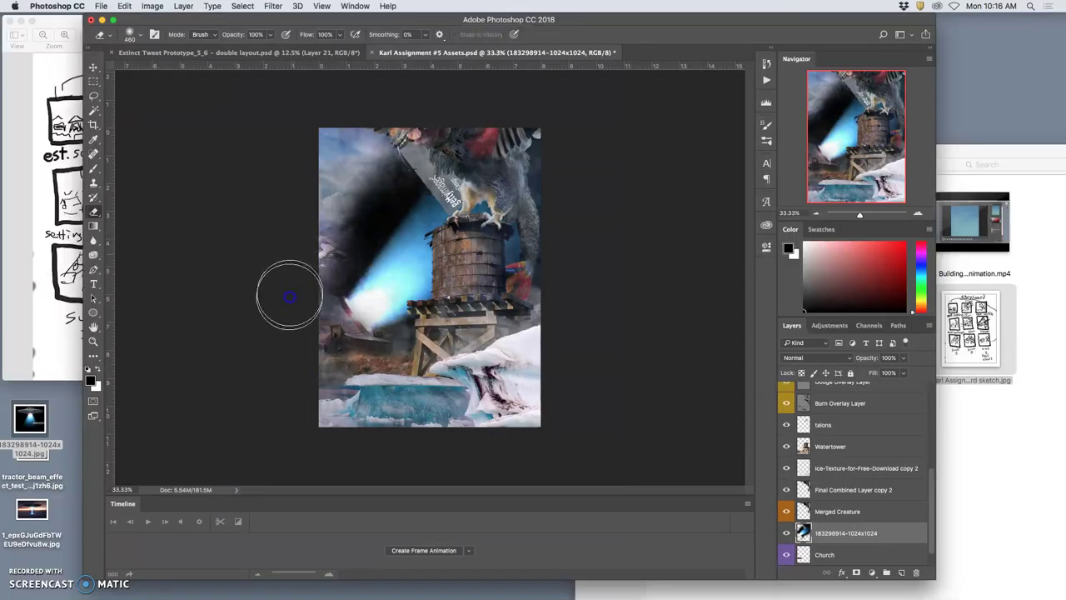
click(320, 187)
mouse_move(321, 187)
mouse_down()
mouse_move(340, 168)
mouse_move(344, 183)
mouse_move(381, 130)
mouse_move(350, 241)
mouse_up()
click(93, 67)
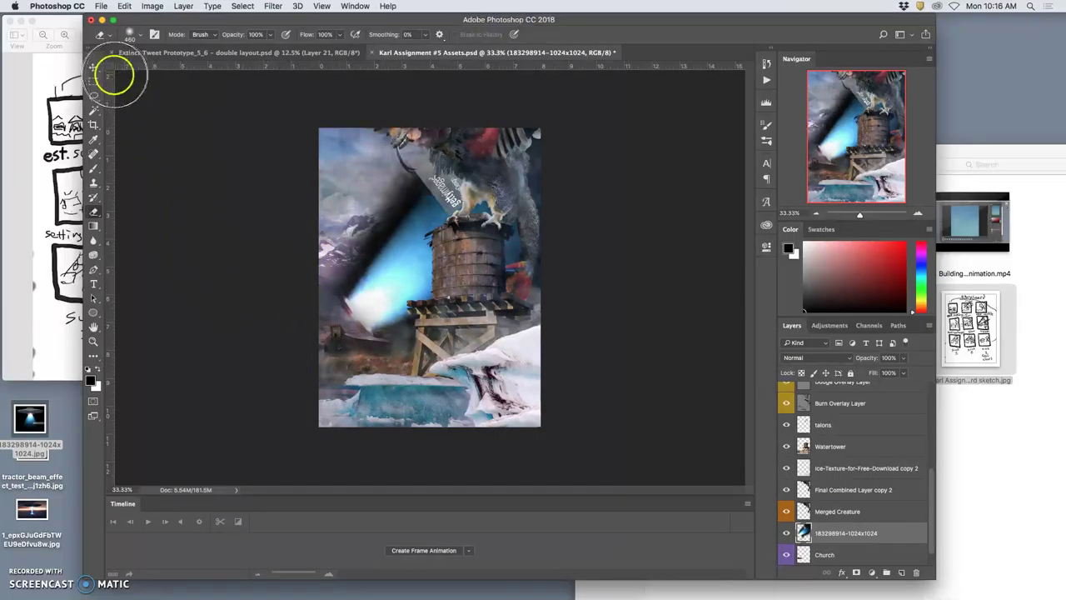
Rotate the beam layer about -14.5°, shift it left, widen it on both sides, and commit.
key(super+t)
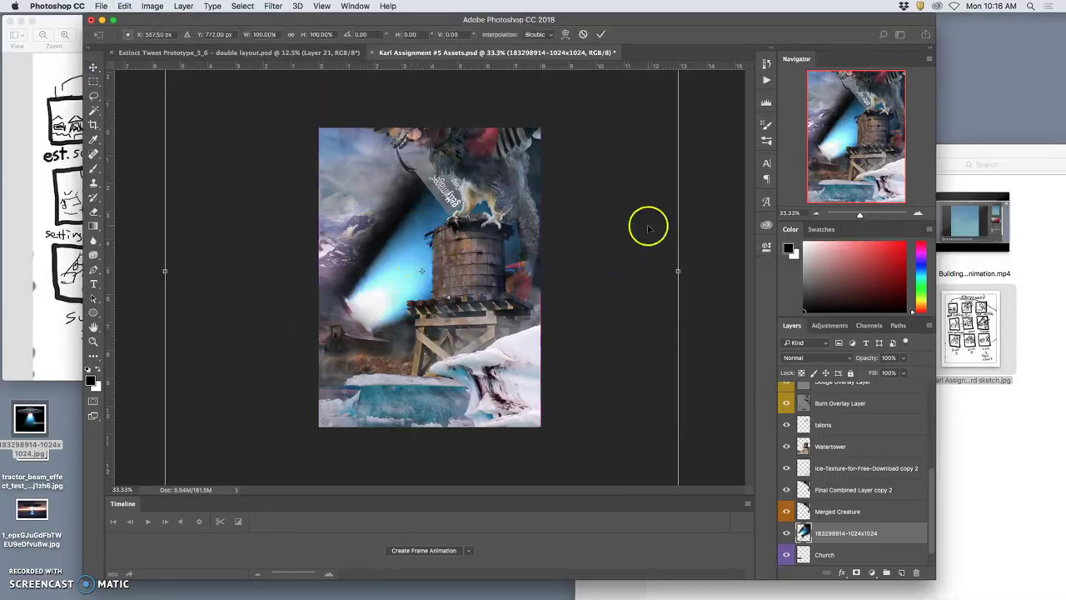
drag(692, 224, 664, 160)
drag(411, 310, 387, 324)
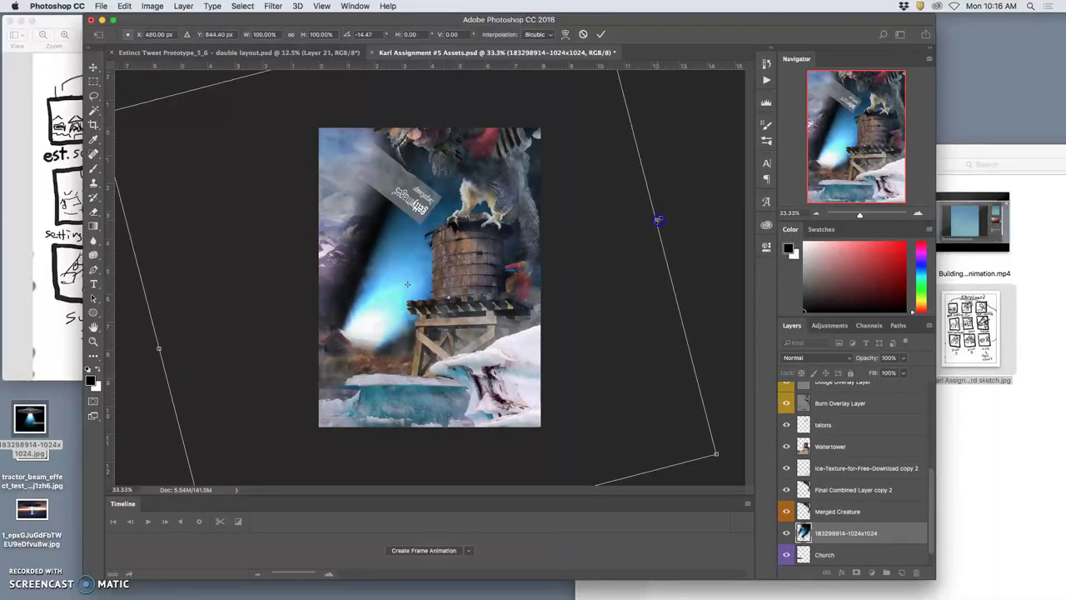
drag(658, 220, 691, 213)
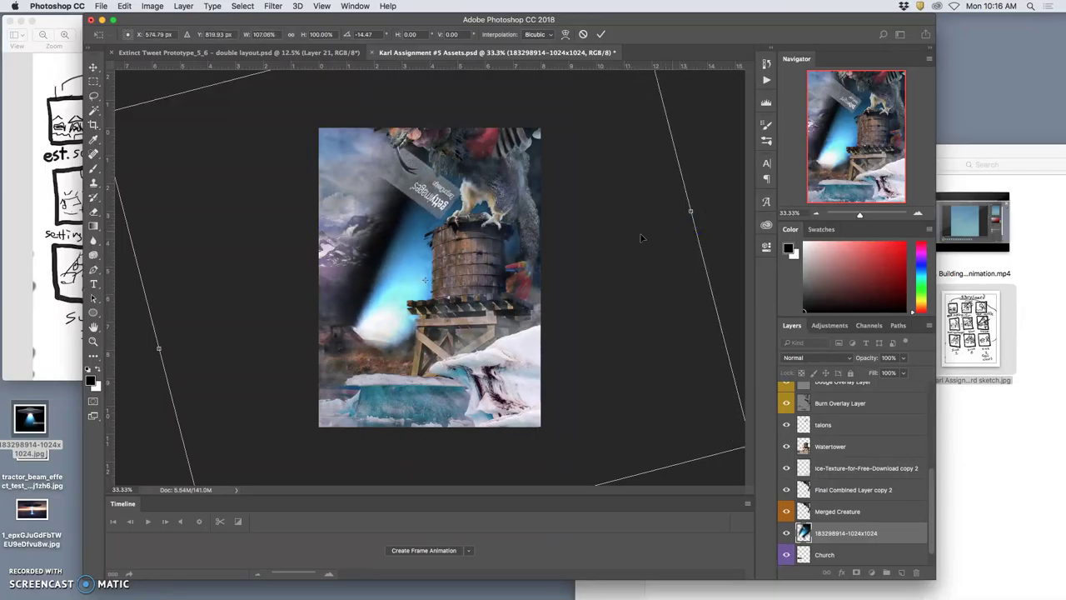
click(184, 348)
drag(159, 350, 142, 352)
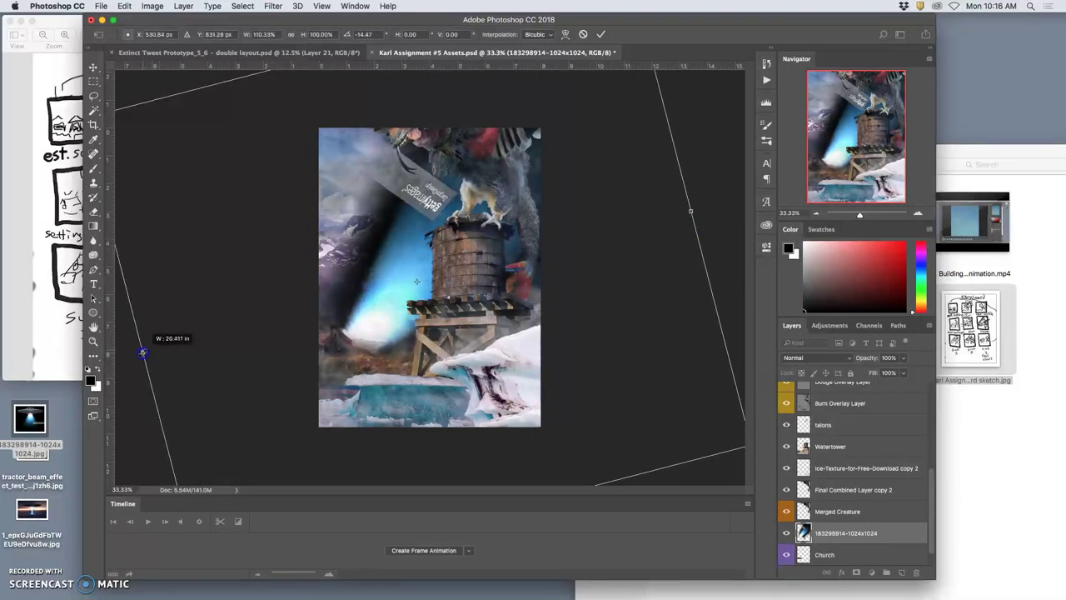
drag(693, 209, 708, 206)
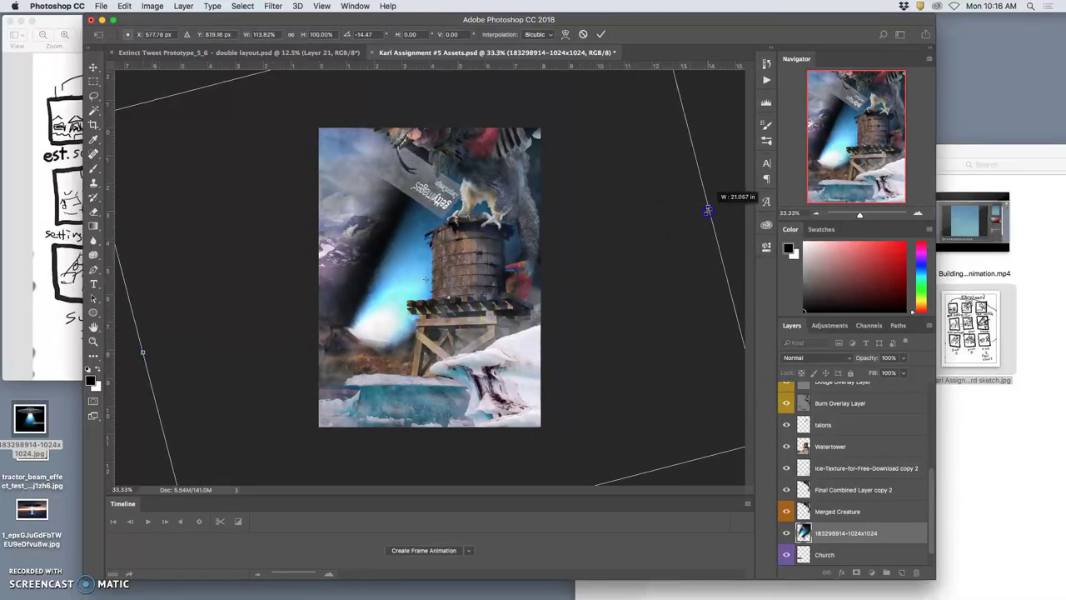
click(425, 287)
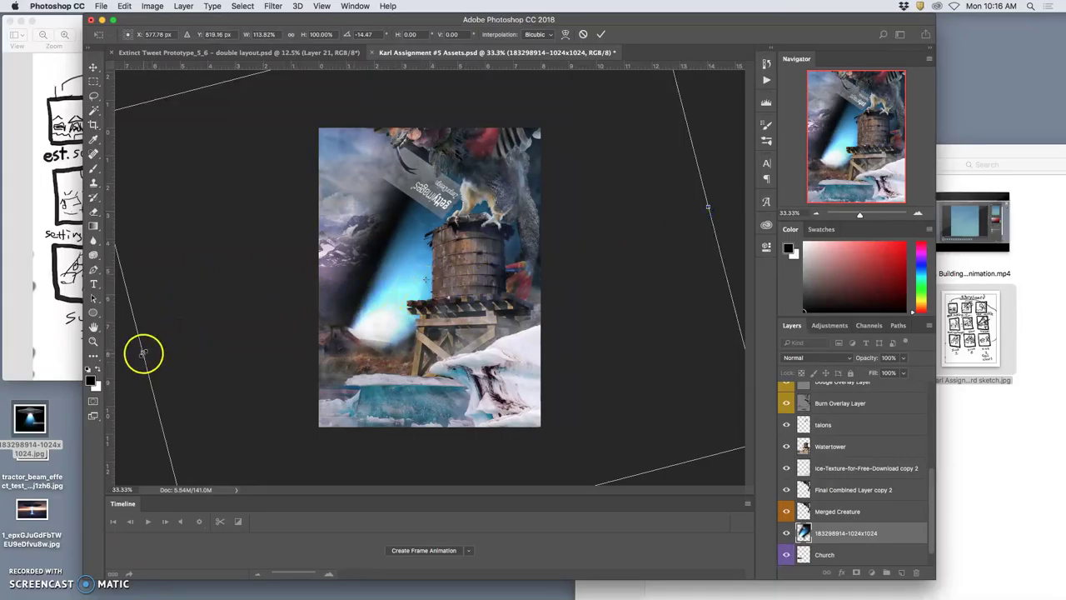
drag(144, 353, 132, 356)
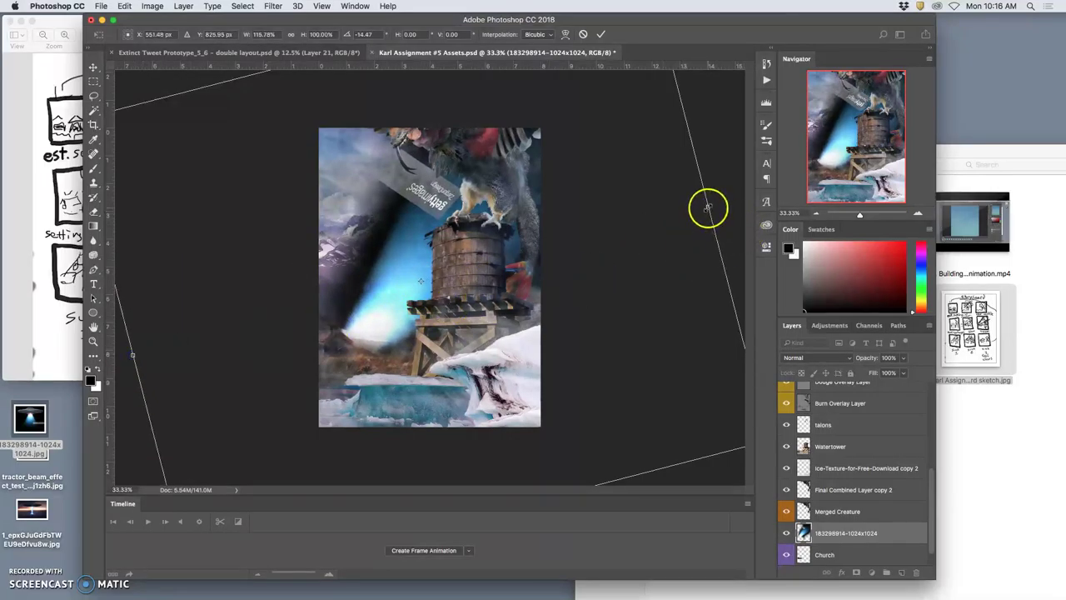
drag(707, 207, 711, 207)
double_click(675, 233)
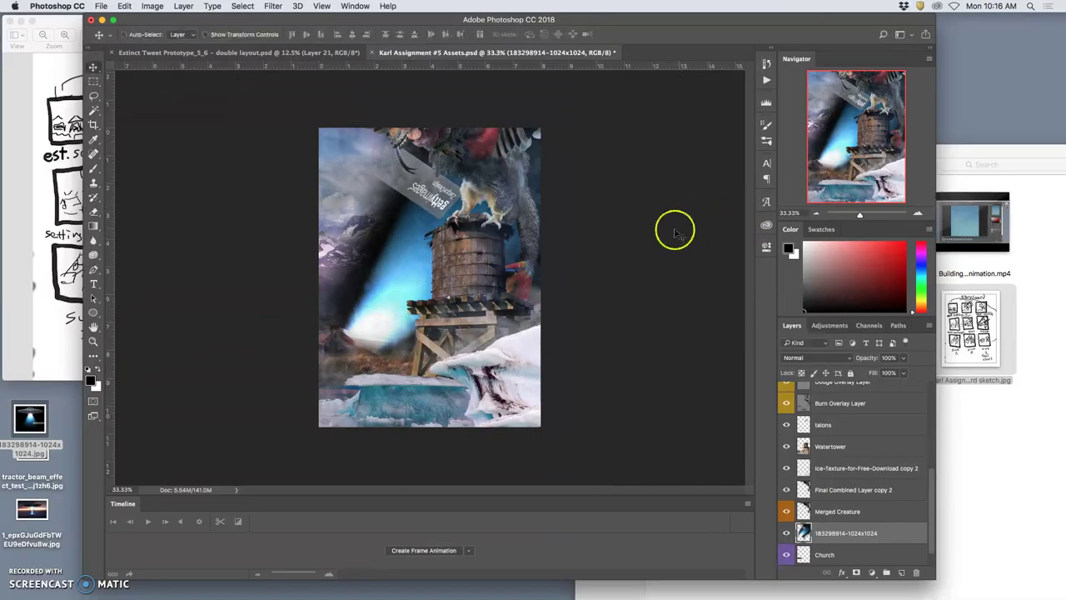
Enlarge the beam layer to about 112% × 118% and reposition it behind the tower.
key(cmd+t)
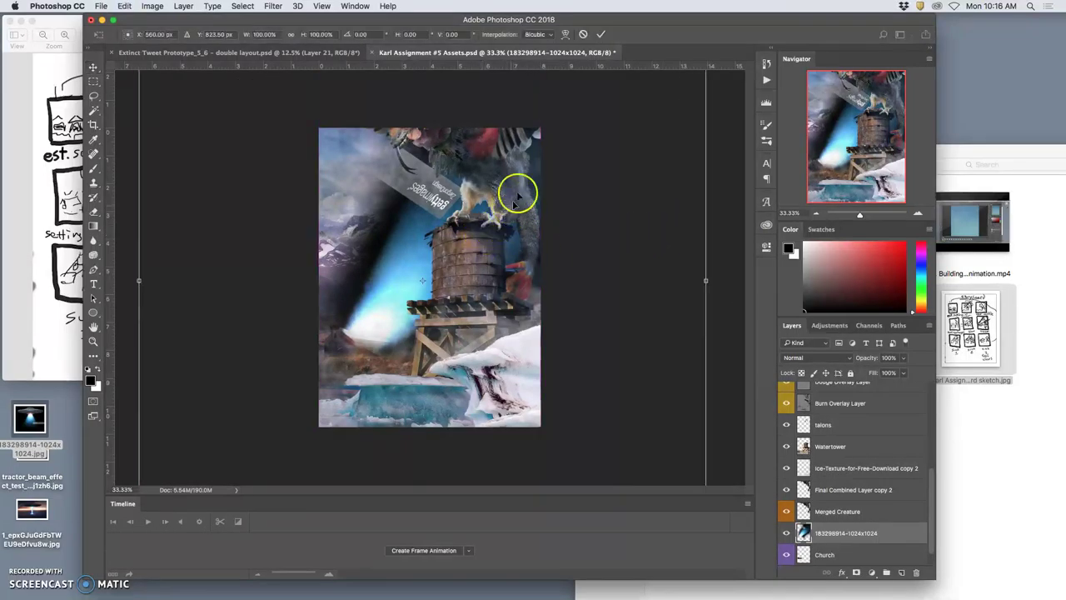
key(cmd+minus)
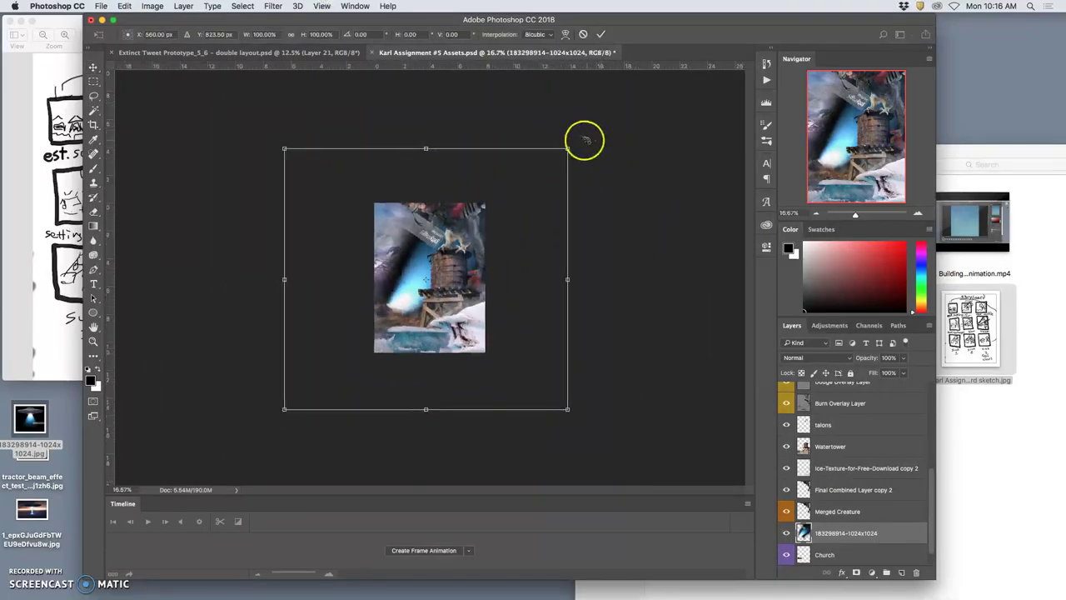
drag(568, 148, 601, 104)
mouse_move(434, 256)
mouse_down()
mouse_move(423, 254)
mouse_move(422, 269)
mouse_up()
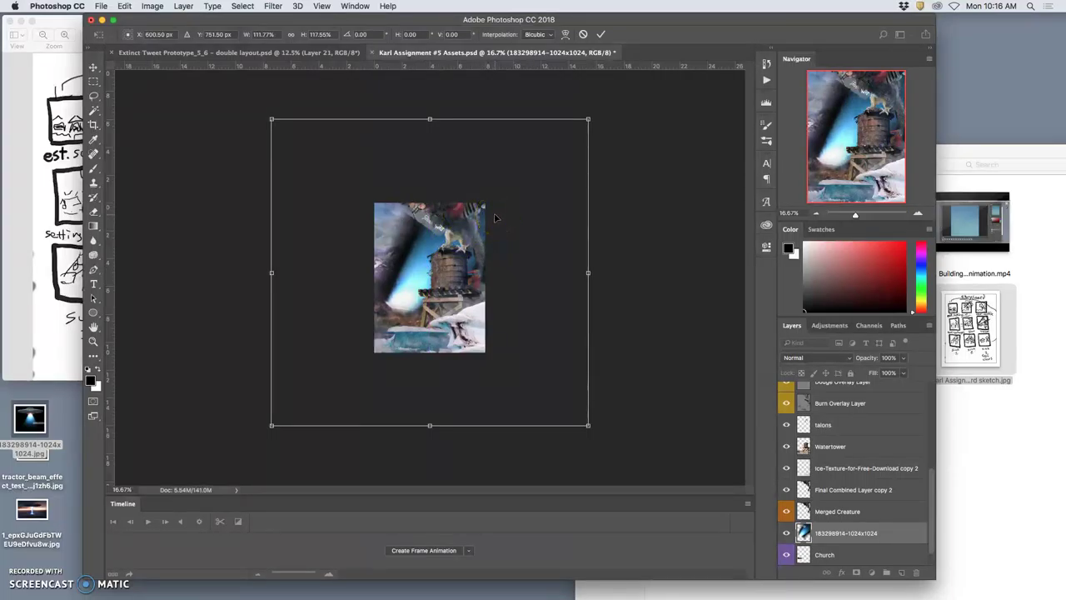
double_click(499, 231)
key(super+equal)
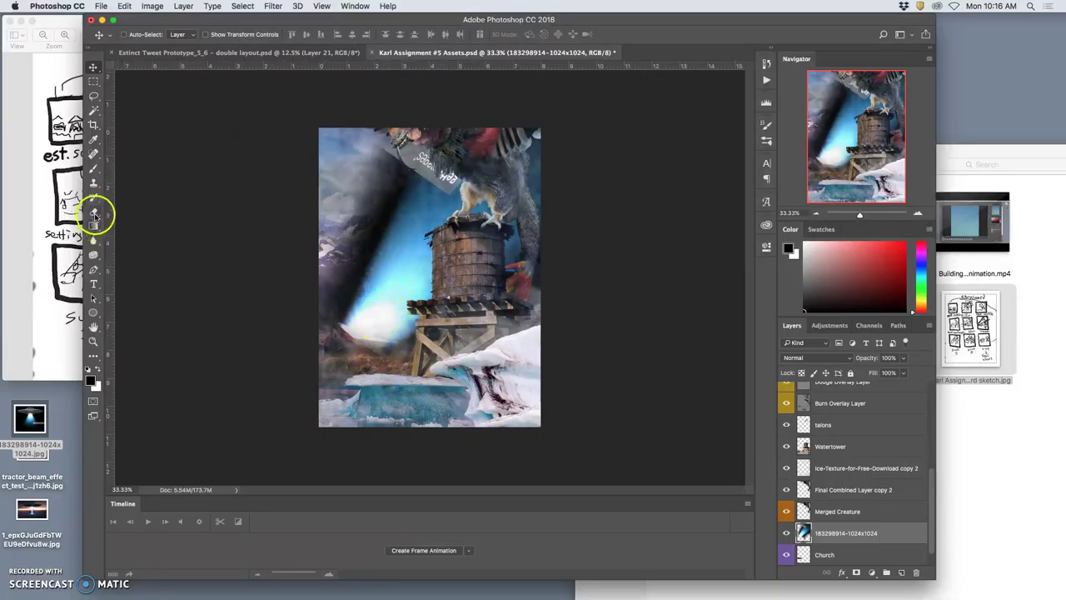
Erase part of the beam layer near the top.
click(94, 215)
mouse_move(397, 114)
mouse_down()
mouse_move(445, 158)
mouse_move(292, 131)
mouse_up()
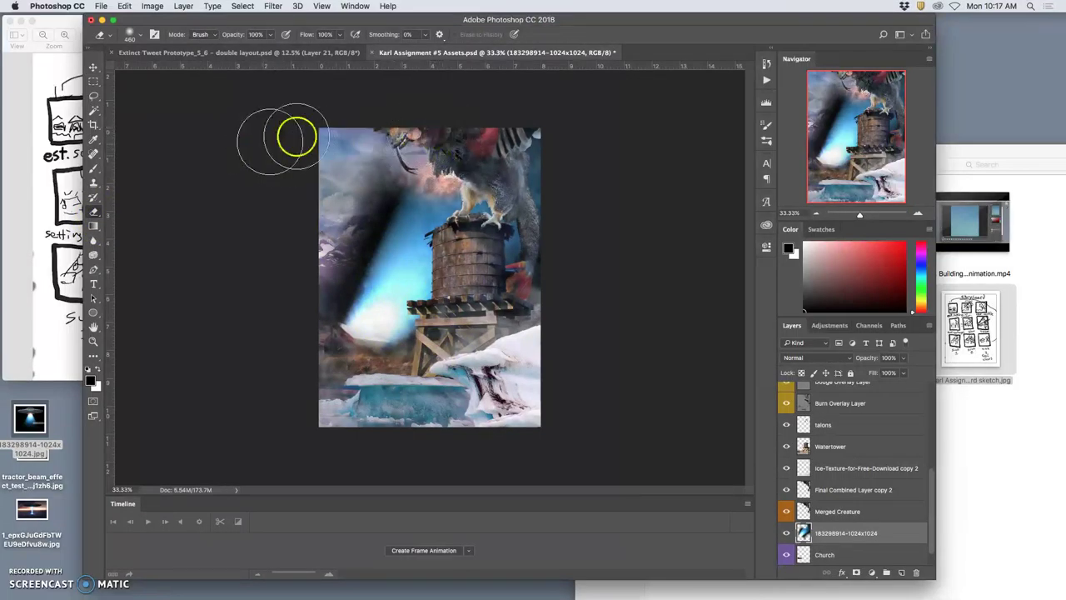
click(93, 95)
Lasso the right side of the beam and copy it onto new Layer 18.
click(474, 132)
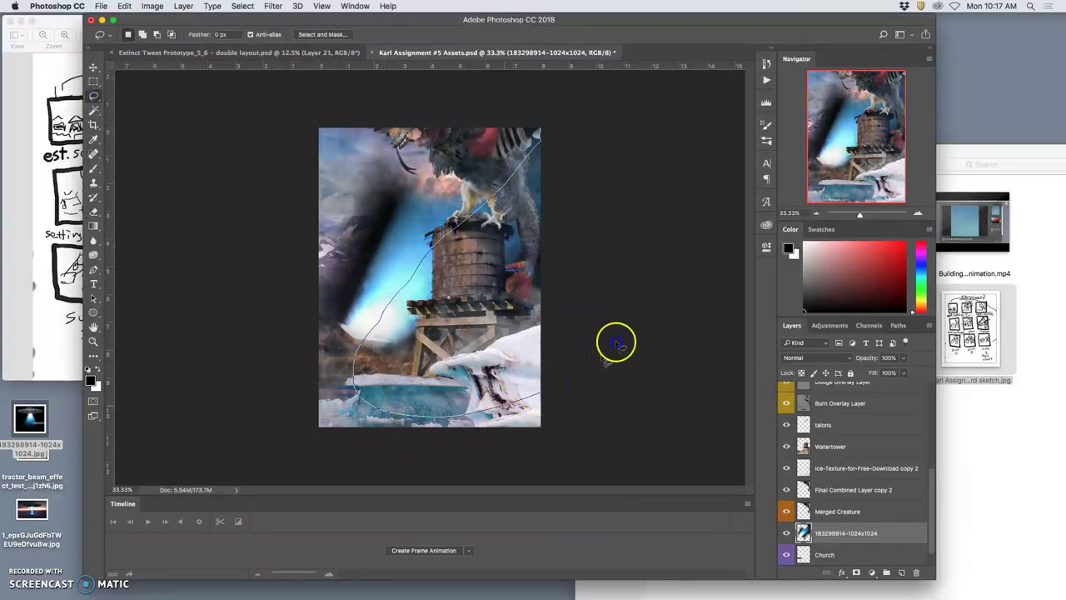
mouse_move(616, 342)
mouse_down()
mouse_move(716, 164)
mouse_move(688, 114)
mouse_up()
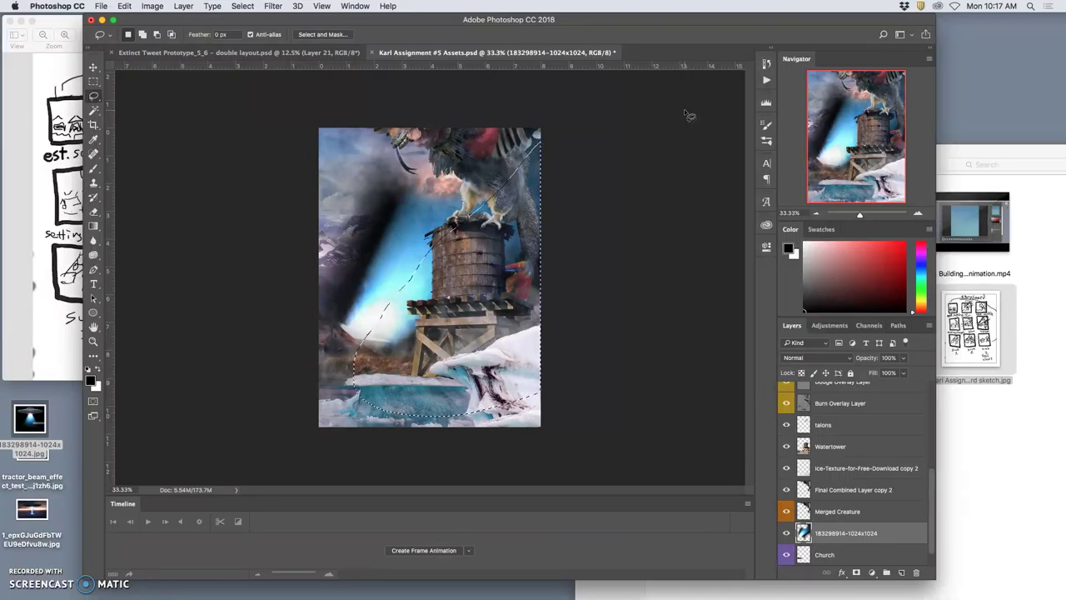
key(super+c)
key(super+v)
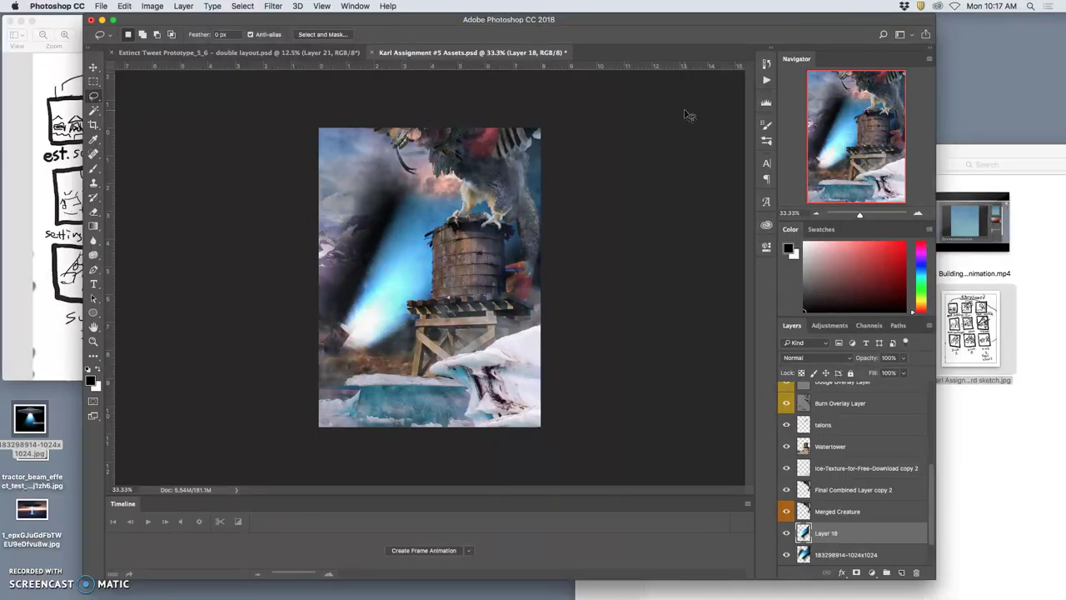
Flip Layer 18's beam copy, rotate it about 78° and move it up toward the tower.
key(super+t)
right_click(408, 251)
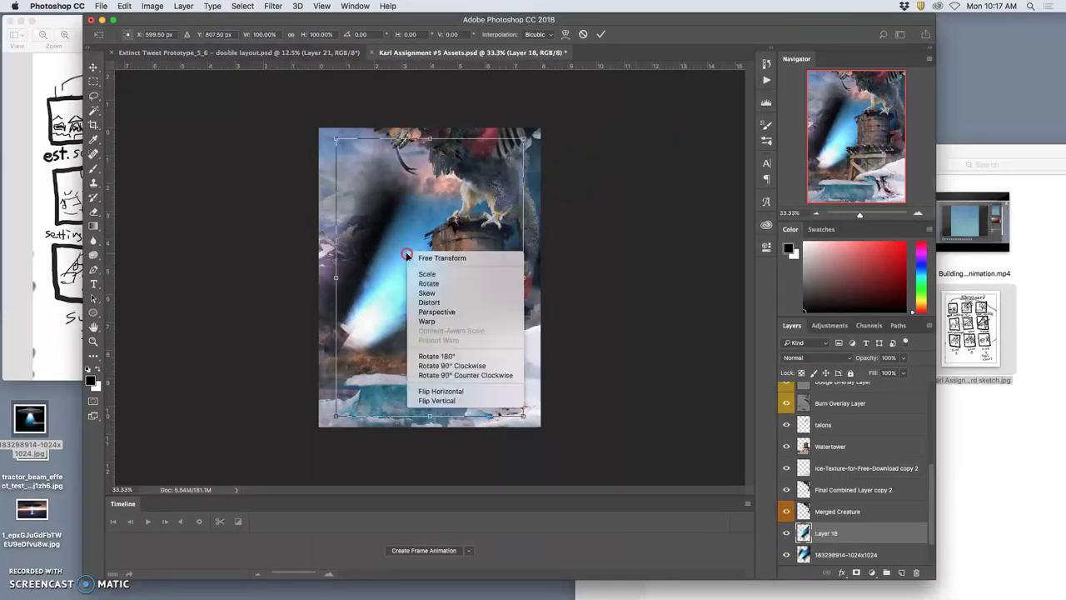
click(463, 401)
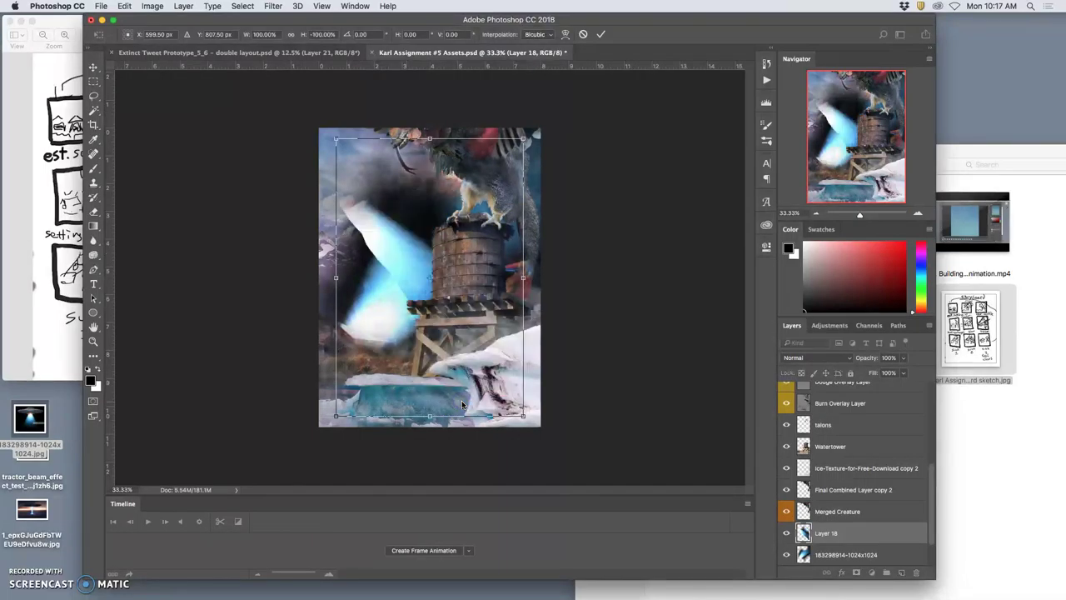
drag(553, 398, 552, 142)
drag(424, 257, 434, 178)
drag(609, 97, 585, 83)
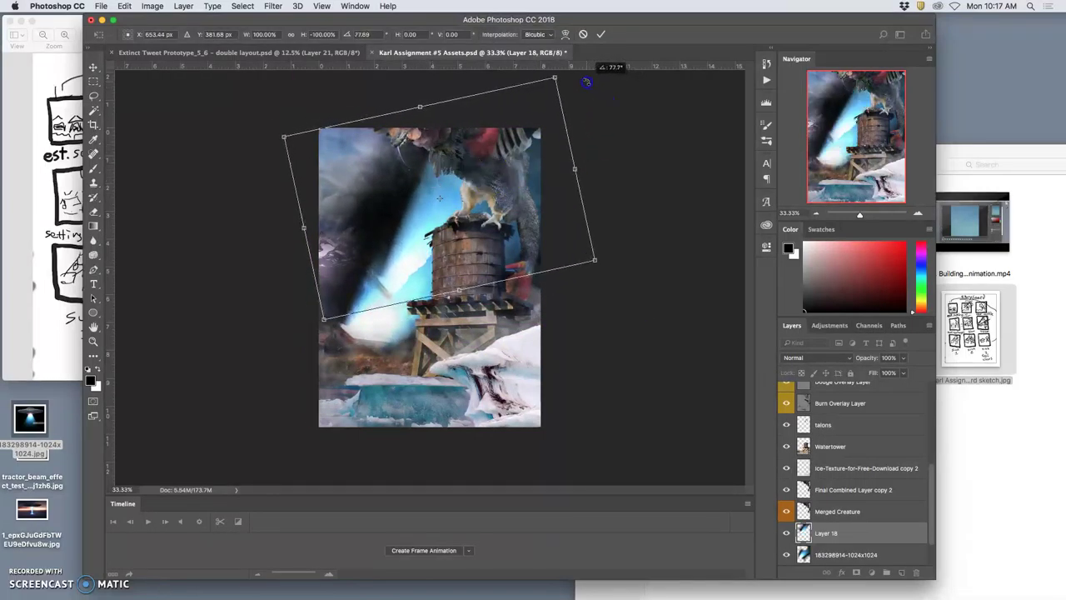
drag(517, 162, 513, 148)
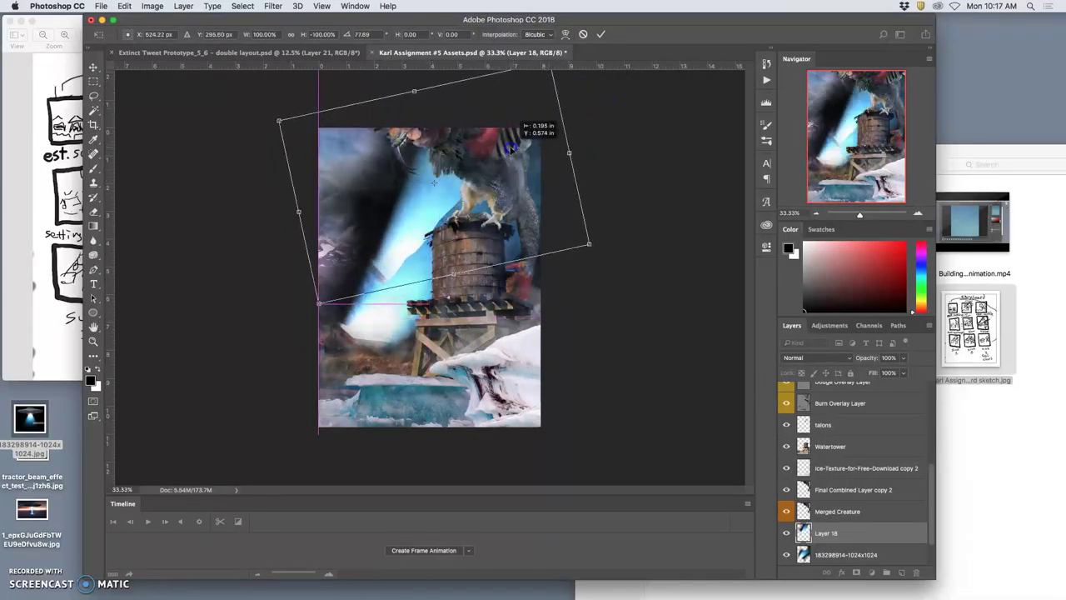
double_click(475, 190)
Erase Layer 18's beam edge by the water tower, undo the overreach, and add the original beam layer to the selection.
click(94, 215)
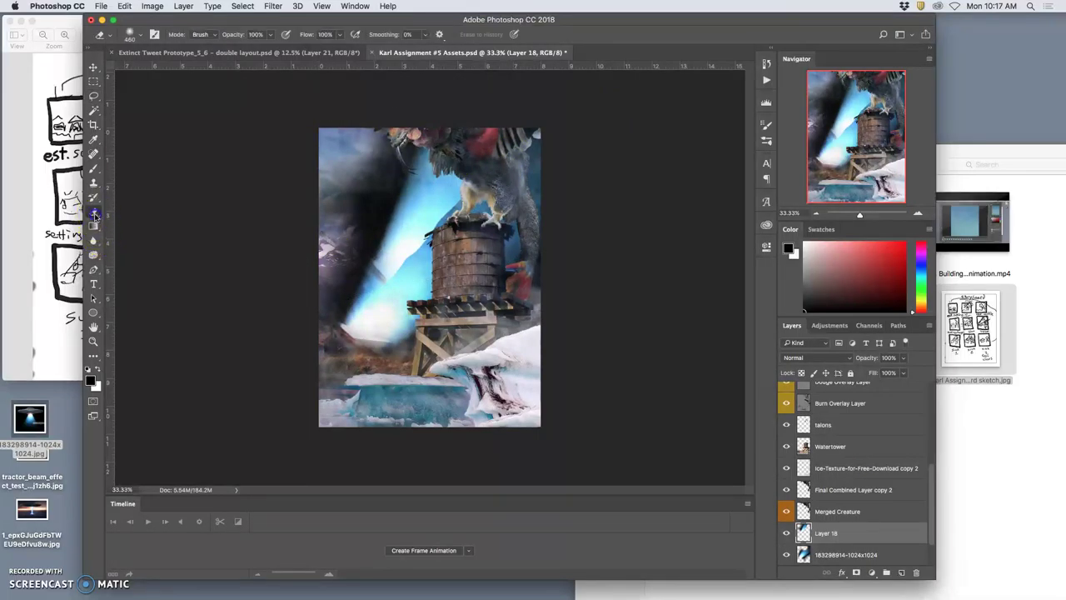
mouse_move(417, 300)
mouse_down()
mouse_move(388, 288)
mouse_move(487, 204)
mouse_move(357, 361)
mouse_move(404, 305)
mouse_move(431, 228)
mouse_move(478, 190)
mouse_move(478, 203)
mouse_move(514, 202)
mouse_up()
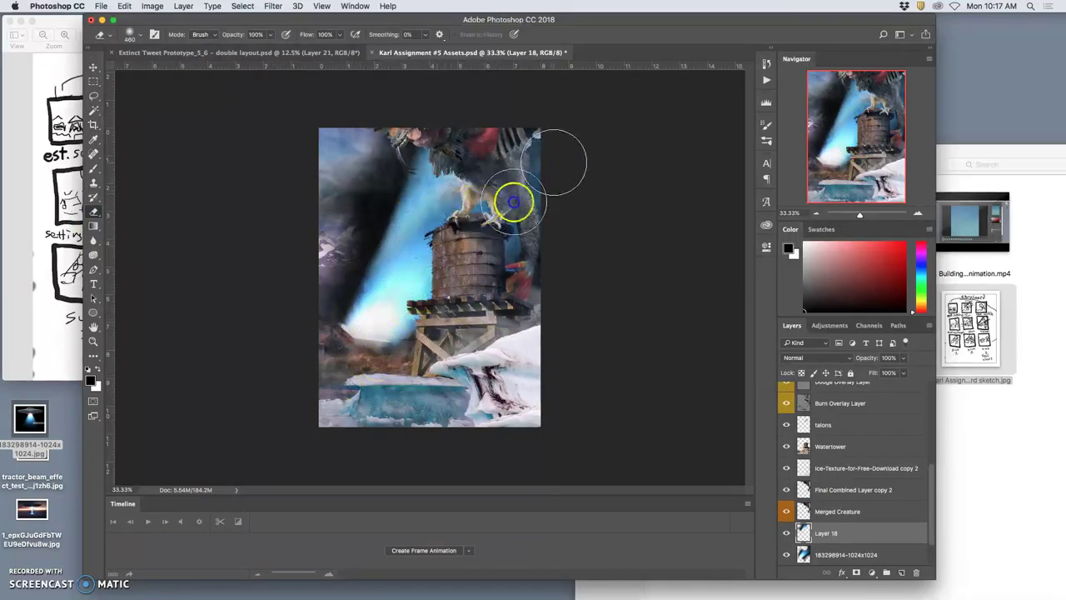
key(super+z)
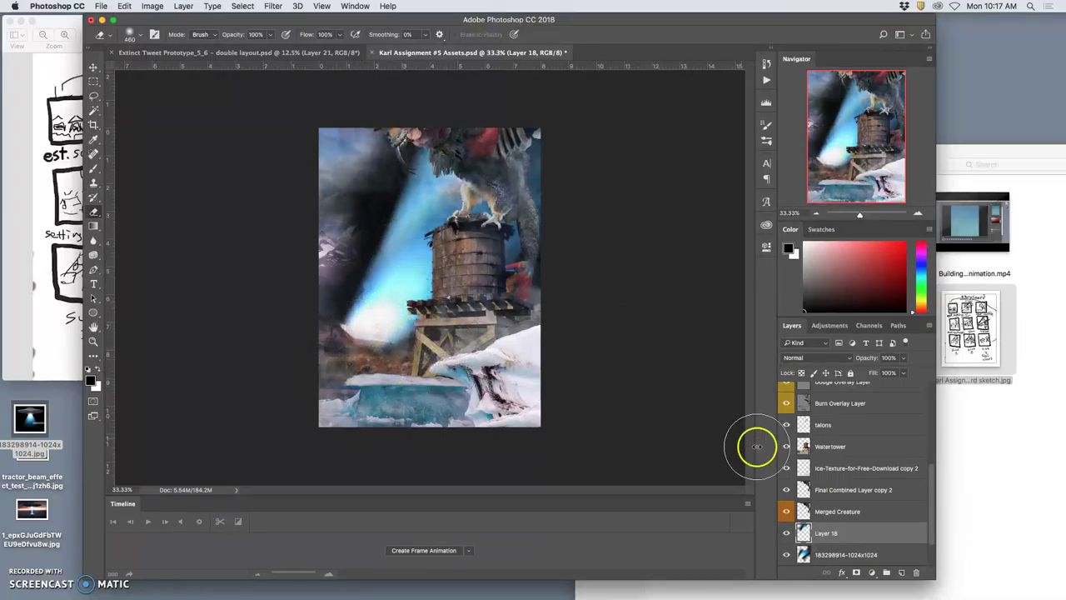
shift+click(847, 556)
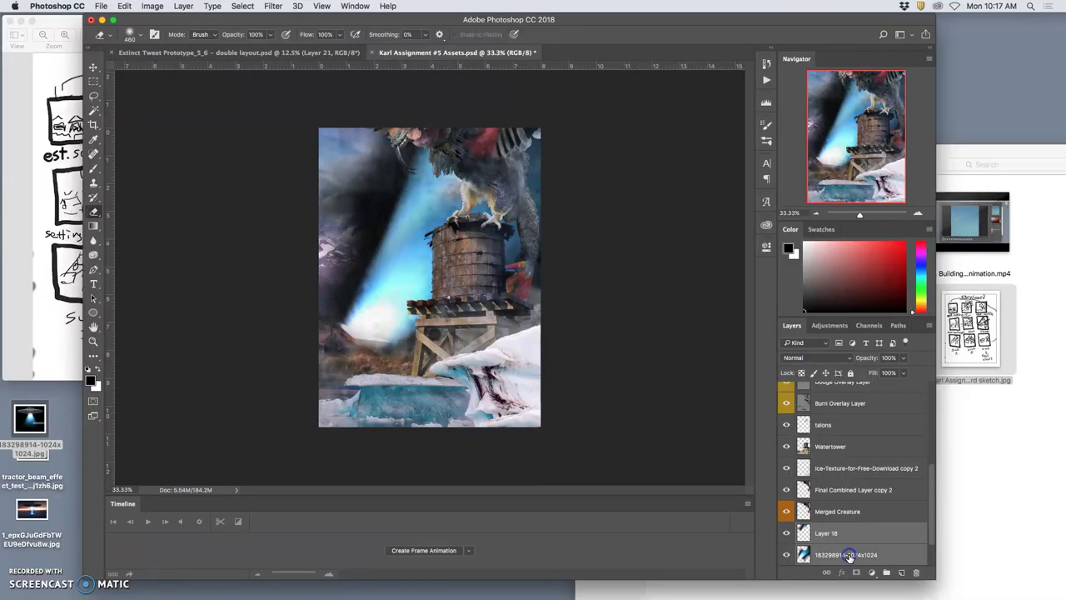
click(93, 182)
click(133, 36)
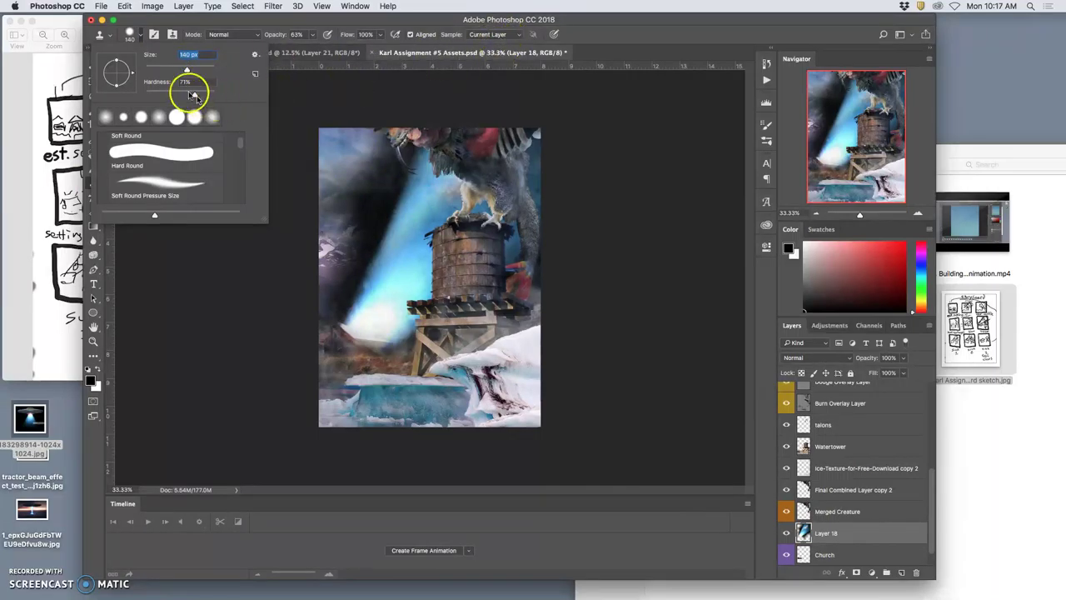
click(438, 220)
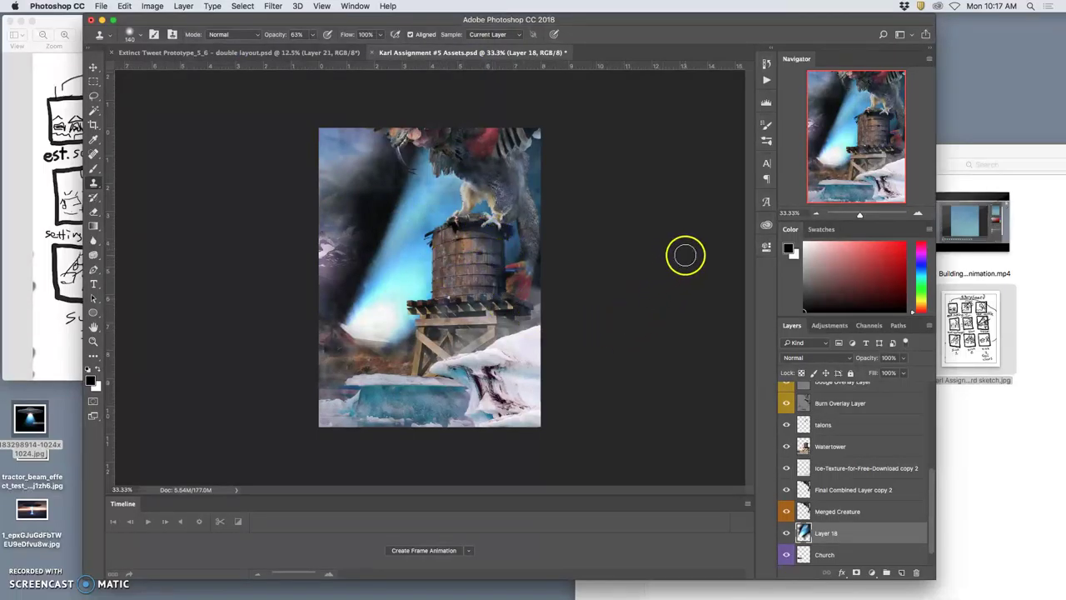
click(786, 533)
click(786, 533)
click(786, 533)
click(786, 533)
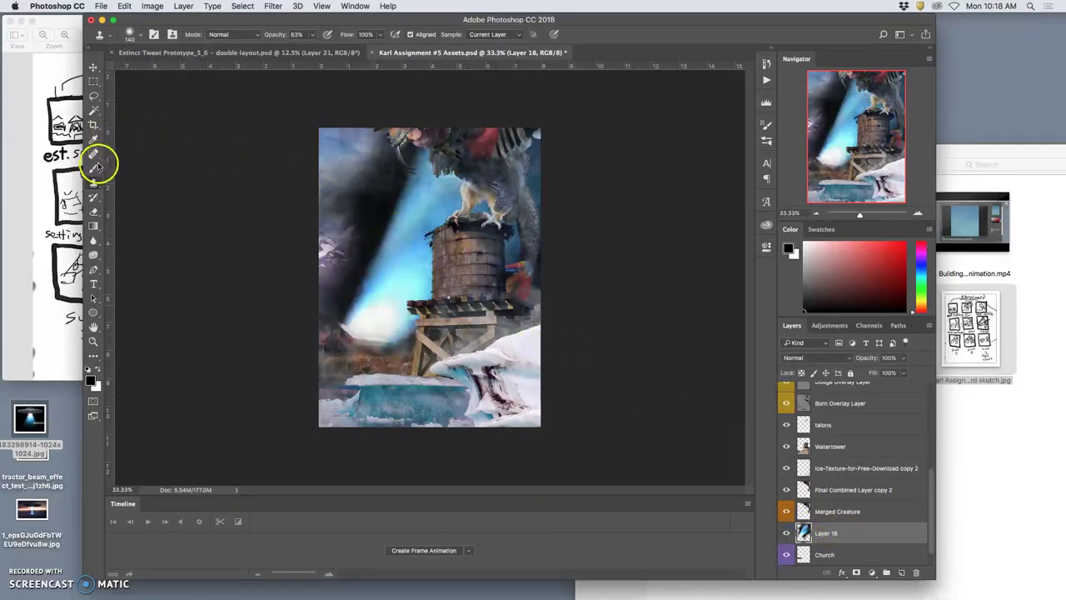
Set the eraser to 58% opacity and soften the upper-left smudge and the beam edge by the tower.
click(93, 210)
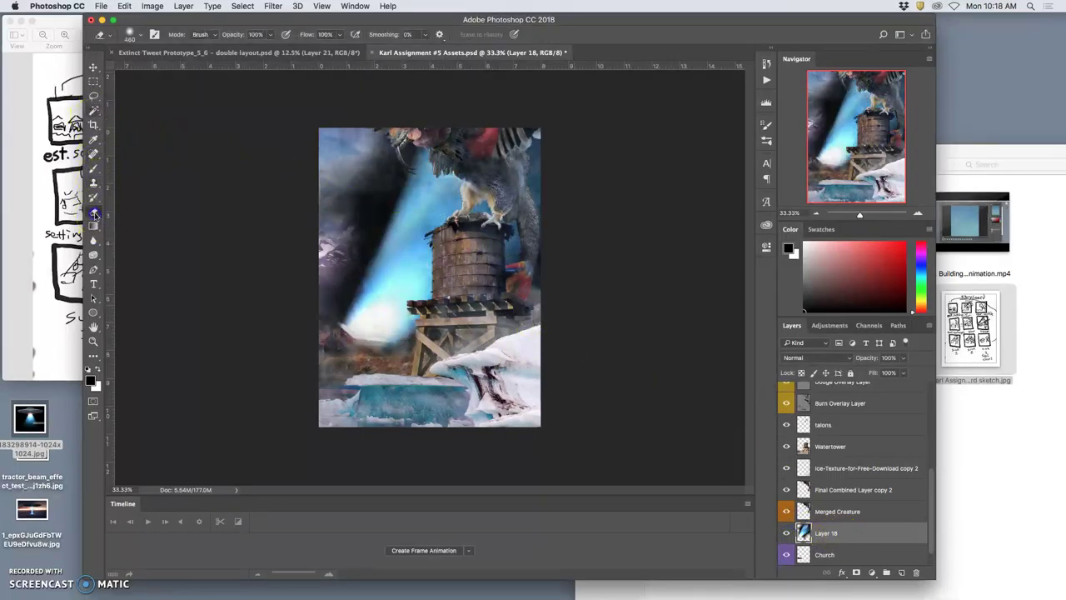
mouse_move(374, 209)
mouse_down()
mouse_move(364, 165)
mouse_move(355, 181)
mouse_move(334, 129)
mouse_move(228, 39)
mouse_up()
click(271, 36)
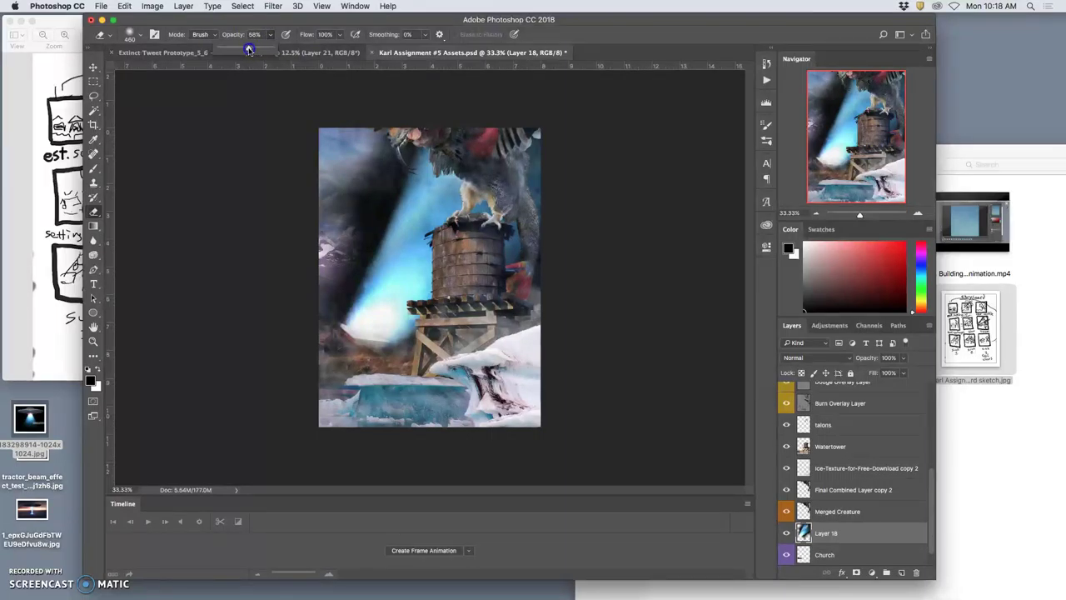
mouse_move(364, 119)
mouse_down()
mouse_move(340, 177)
mouse_move(381, 107)
mouse_move(309, 298)
mouse_move(321, 269)
mouse_move(317, 225)
mouse_move(329, 252)
mouse_up()
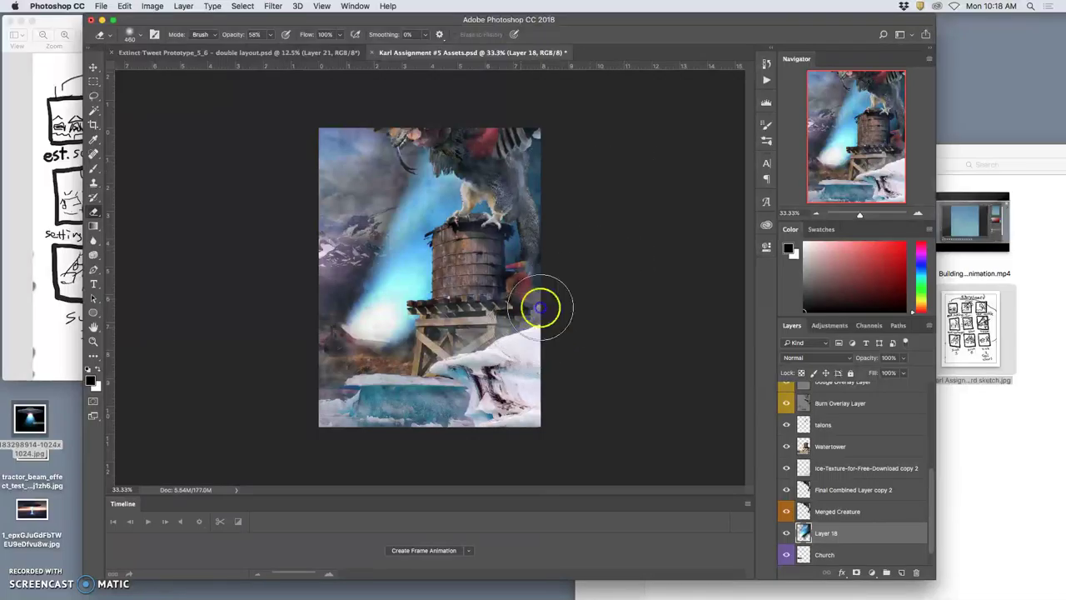
mouse_move(540, 308)
mouse_down()
mouse_move(489, 346)
mouse_move(608, 227)
mouse_move(523, 321)
mouse_move(413, 389)
mouse_move(537, 340)
mouse_move(438, 389)
mouse_move(477, 357)
mouse_move(388, 391)
mouse_up()
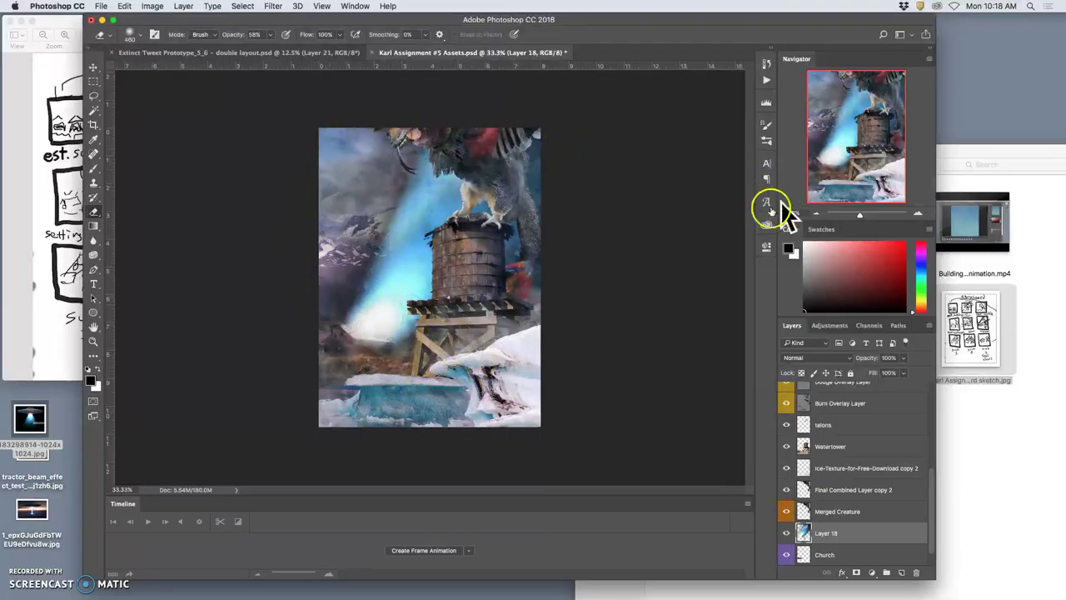
click(67, 237)
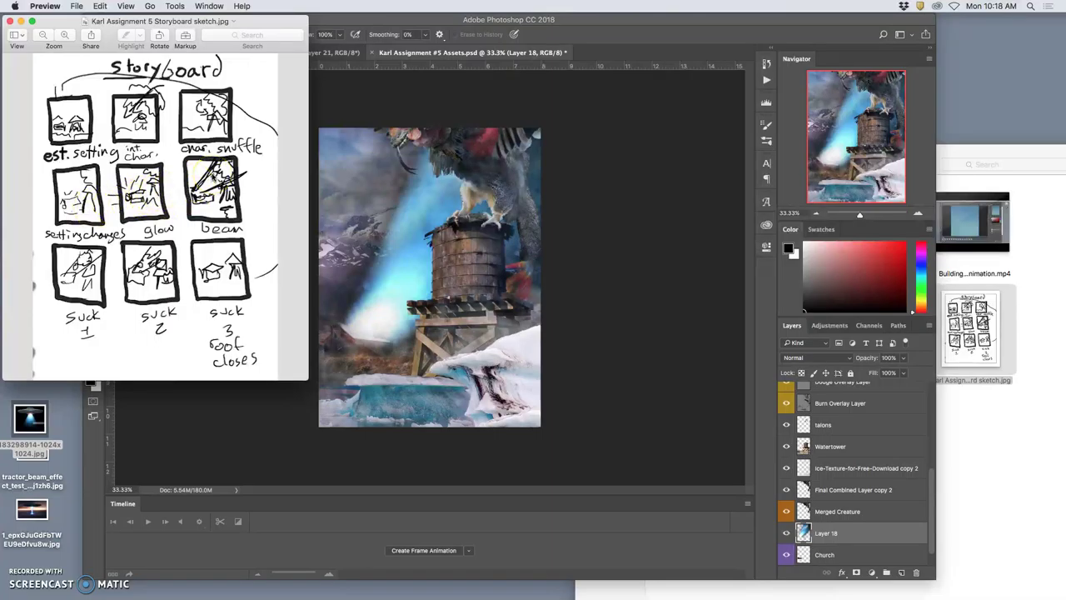
click(591, 242)
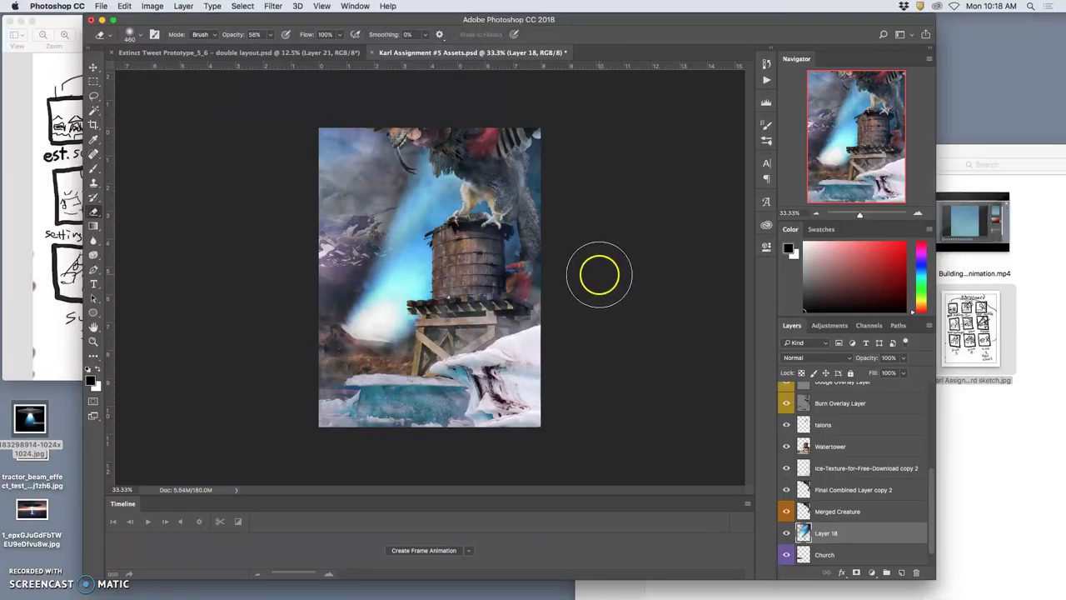
Rename Layer 18 to 'Tractor Beam'.
click(823, 535)
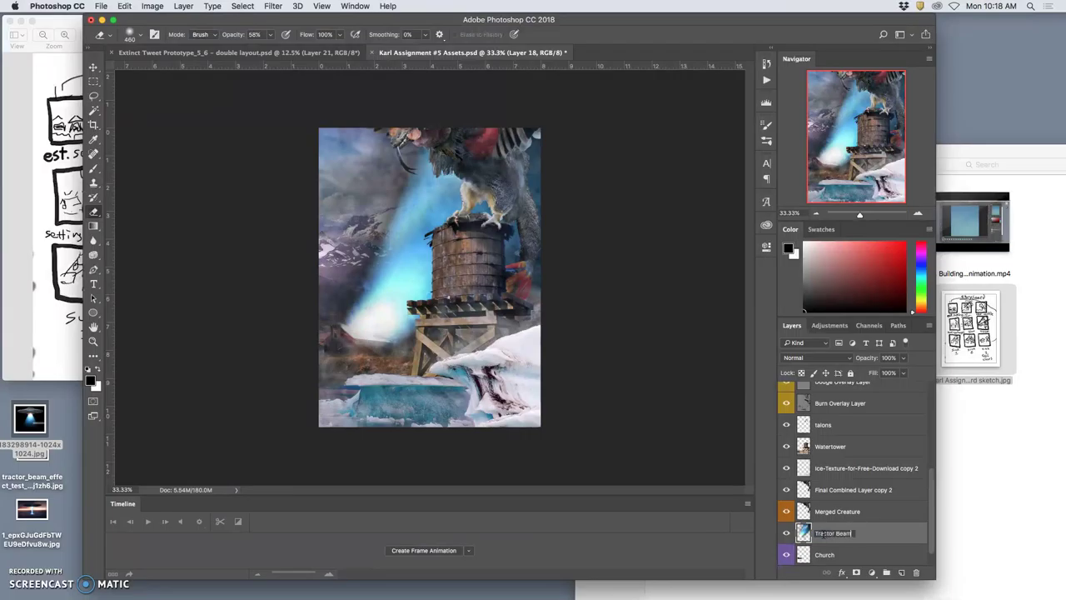
text(Tractor Beam)
click(883, 537)
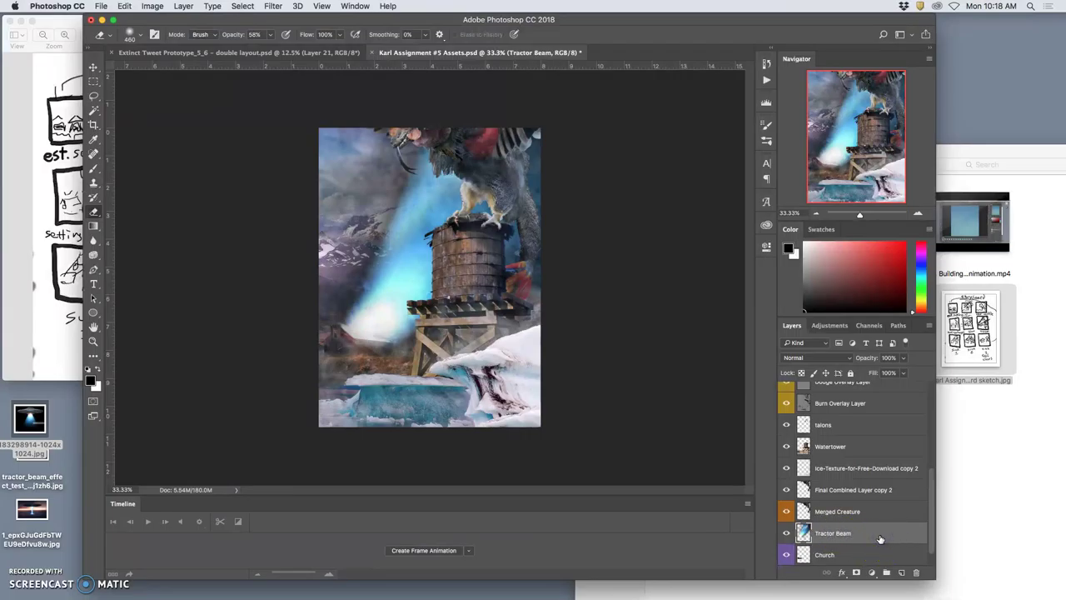
Move Tractor Beam above Final Combined Layer copy 2, comparing it against the level below.
key(super+bracketright)
key(super+bracketright)
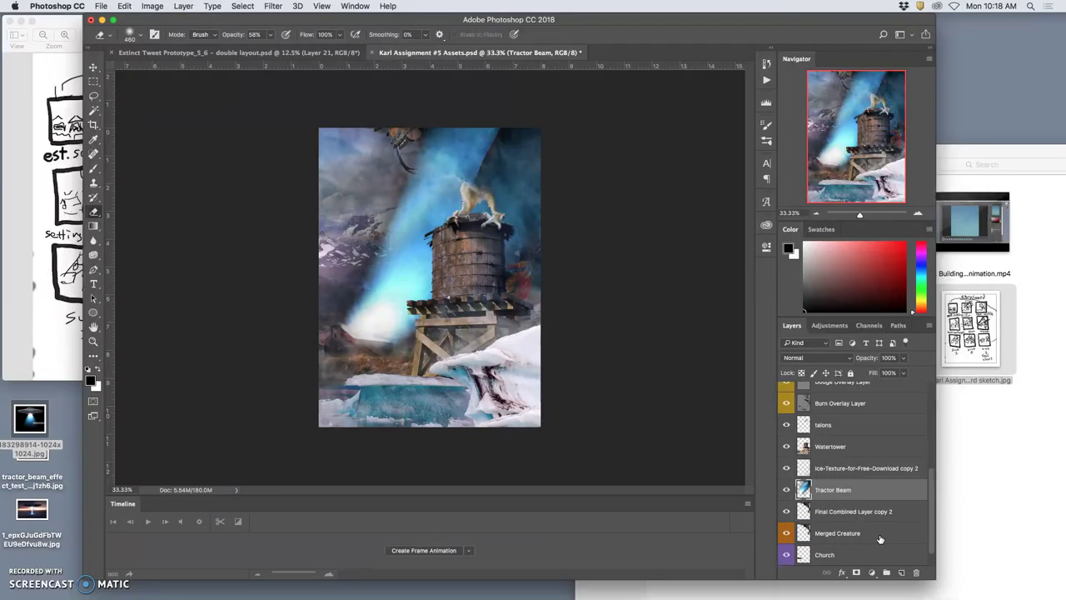
key(super+bracketleft)
key(super+bracketright)
key(super+bracketleft)
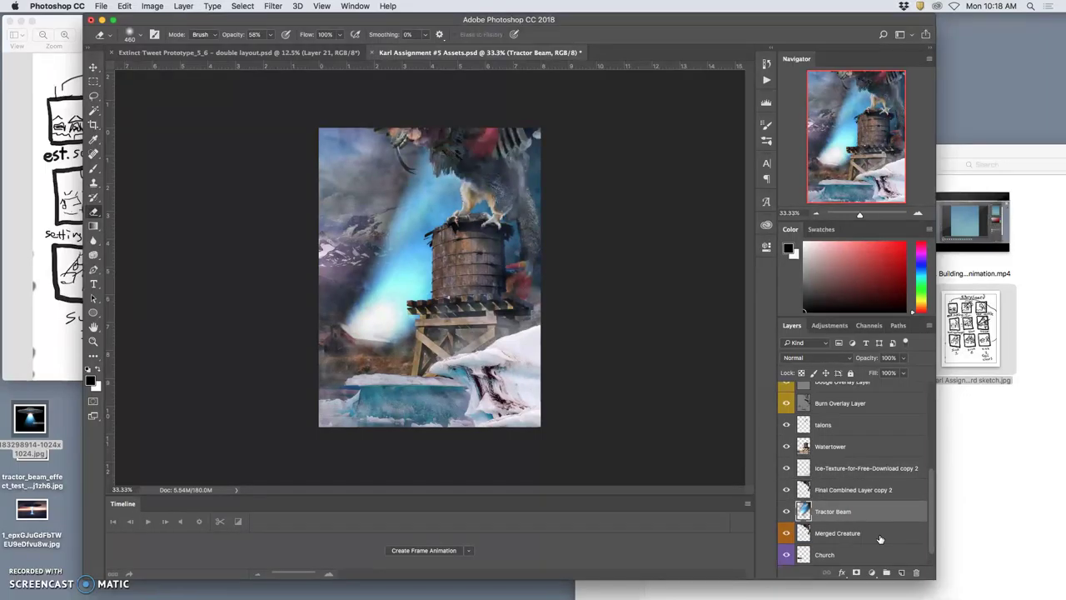
key(super+bracketright)
key(super+bracketleft)
key(super+bracketright)
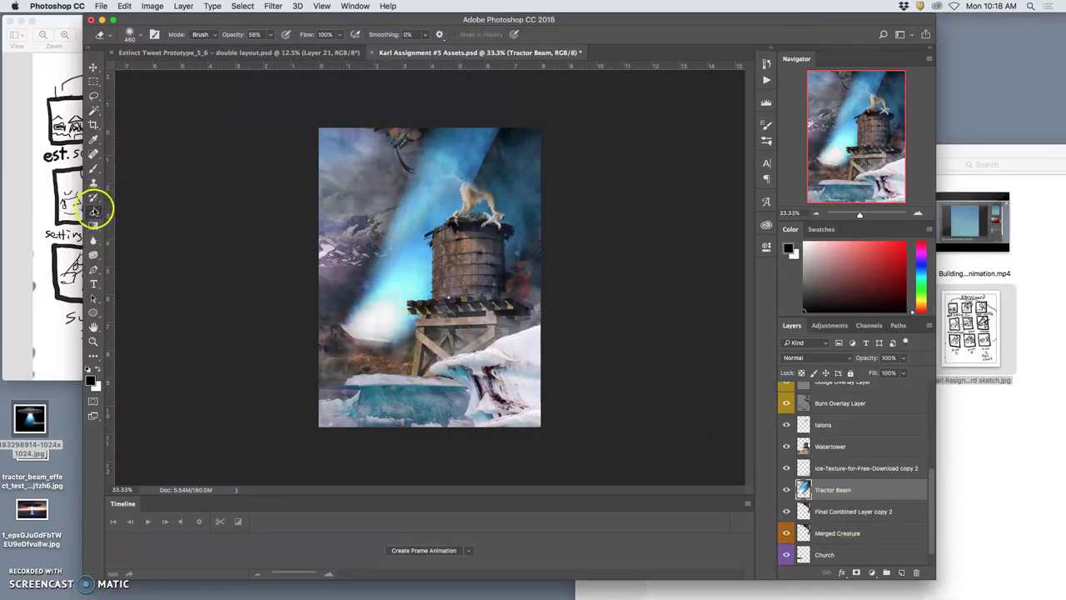
Show the eraser's Opacity slider, currently at 58%.
click(270, 35)
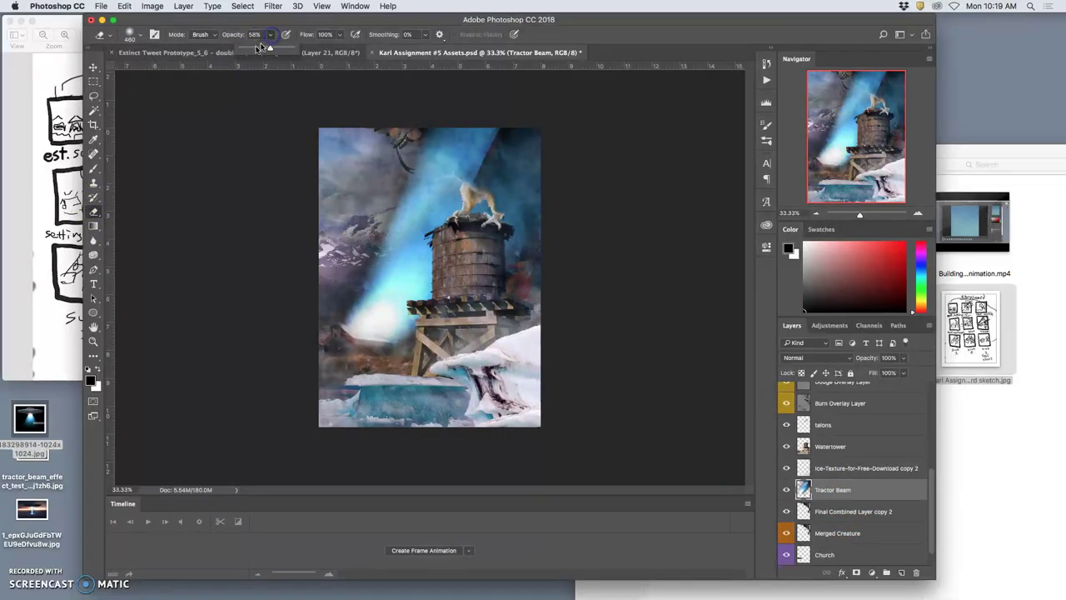